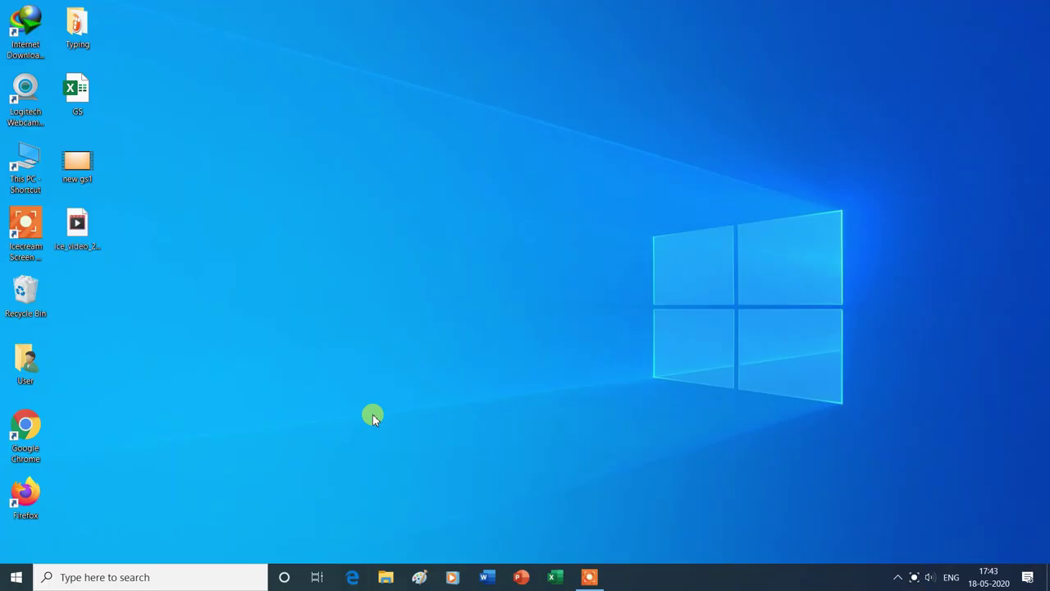
Launch Chrome and go to Google Drive from the Google apps grid.
{"action": "double_click", "coordinate": [36, 432]}
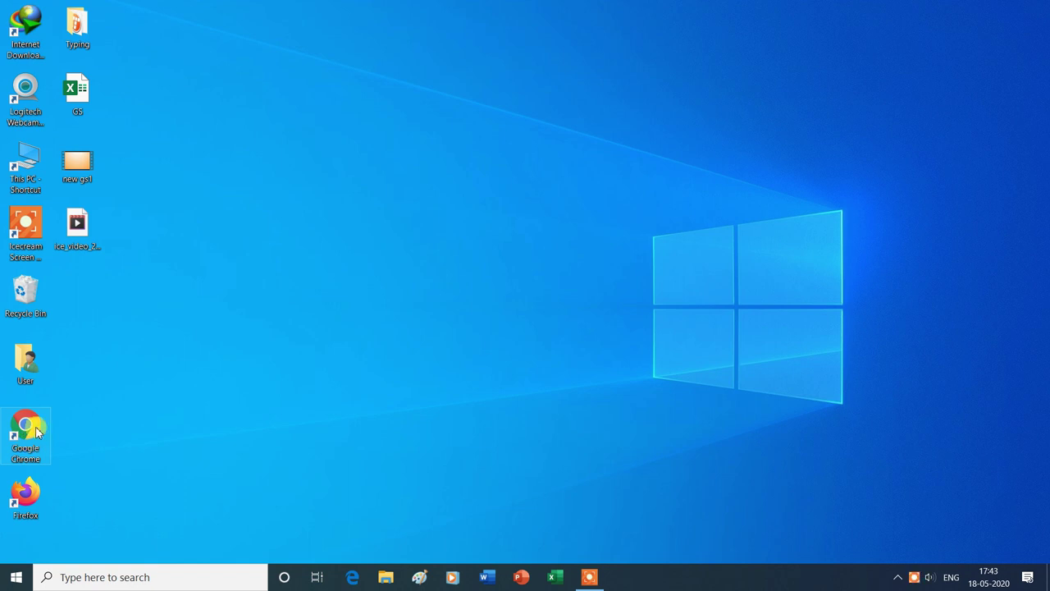
{"action": "double_click", "coordinate": [25, 429]}
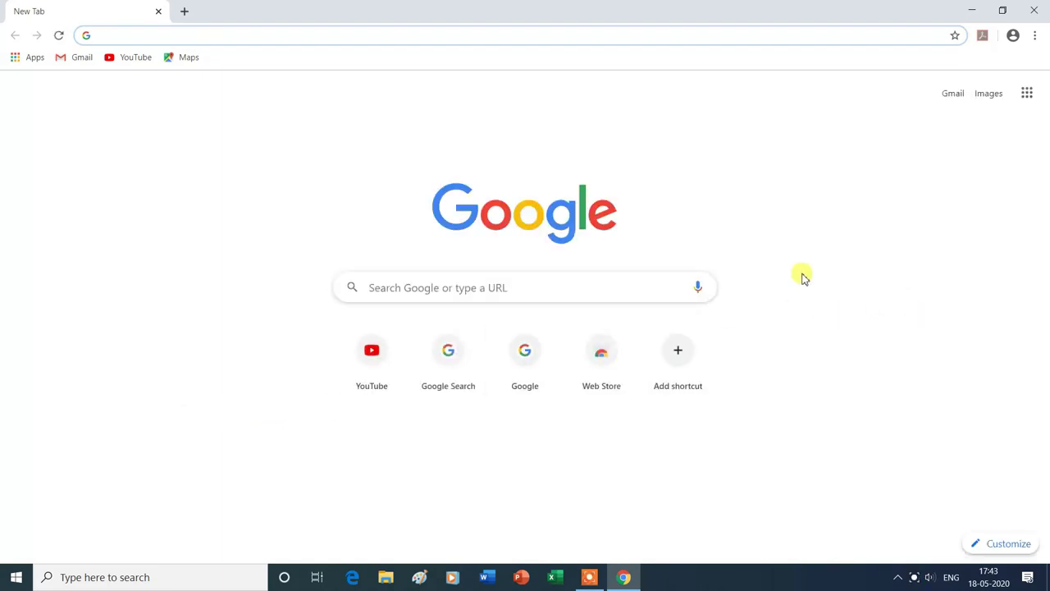
{"action": "left_click", "coordinate": [1026, 93]}
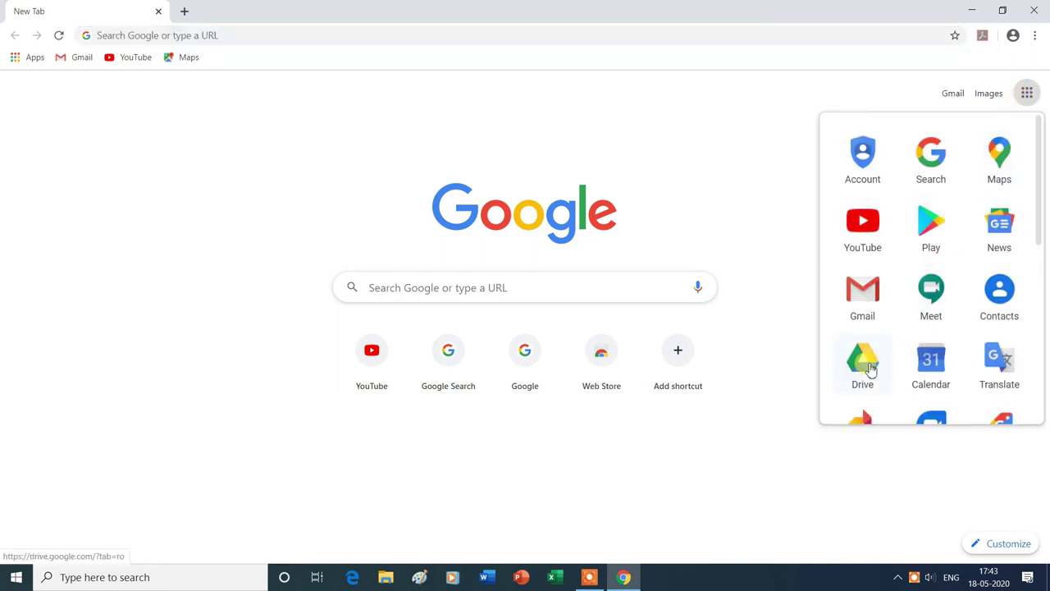
{"action": "left_click", "coordinate": [868, 367]}
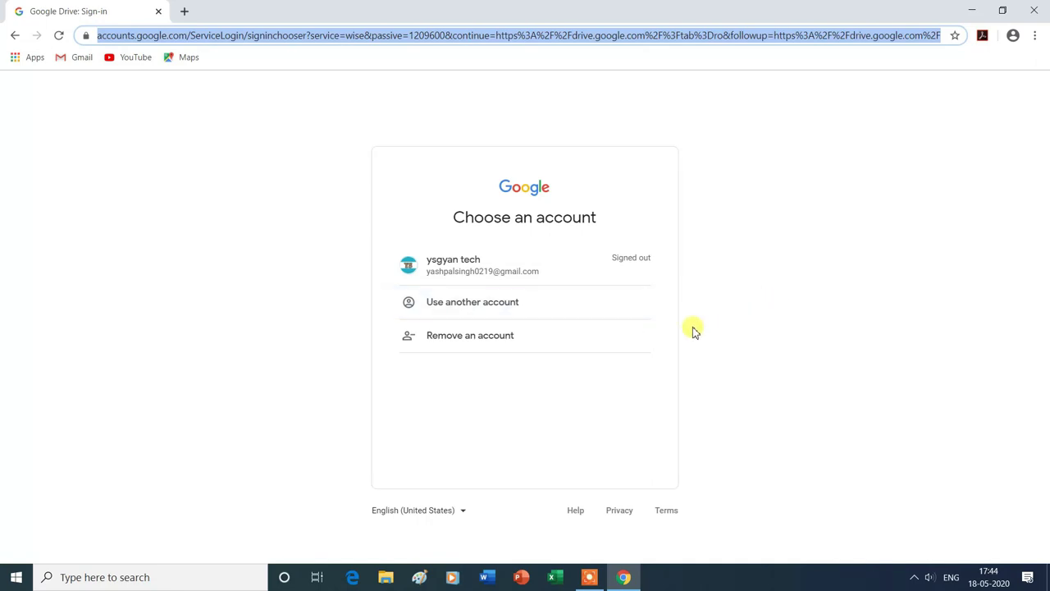
Sign in to Google Drive with a different account's e-mail address and password.
{"action": "left_click", "coordinate": [525, 318]}
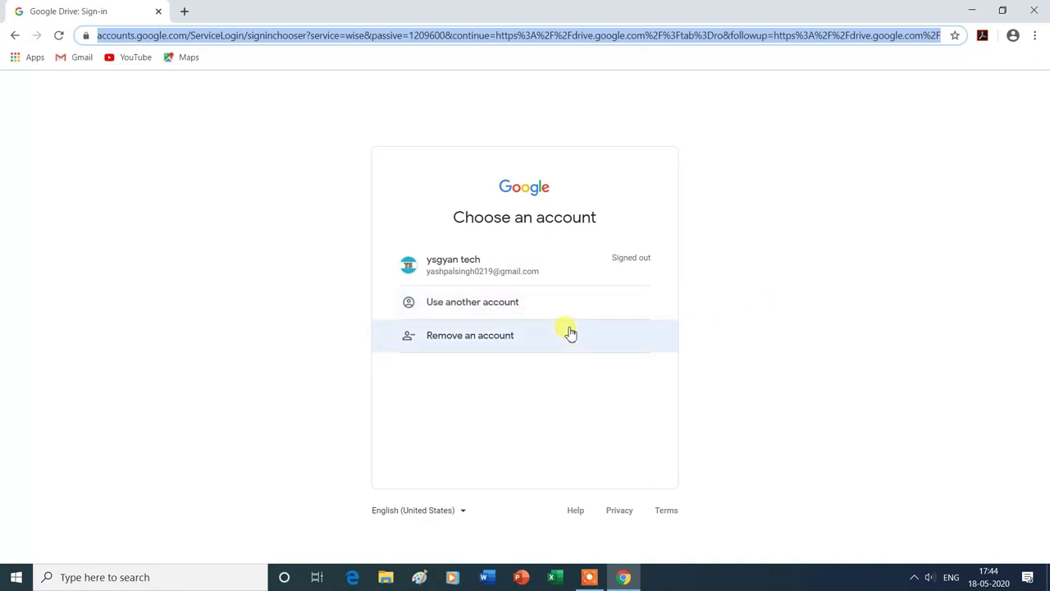
{"action": "left_click", "coordinate": [496, 310]}
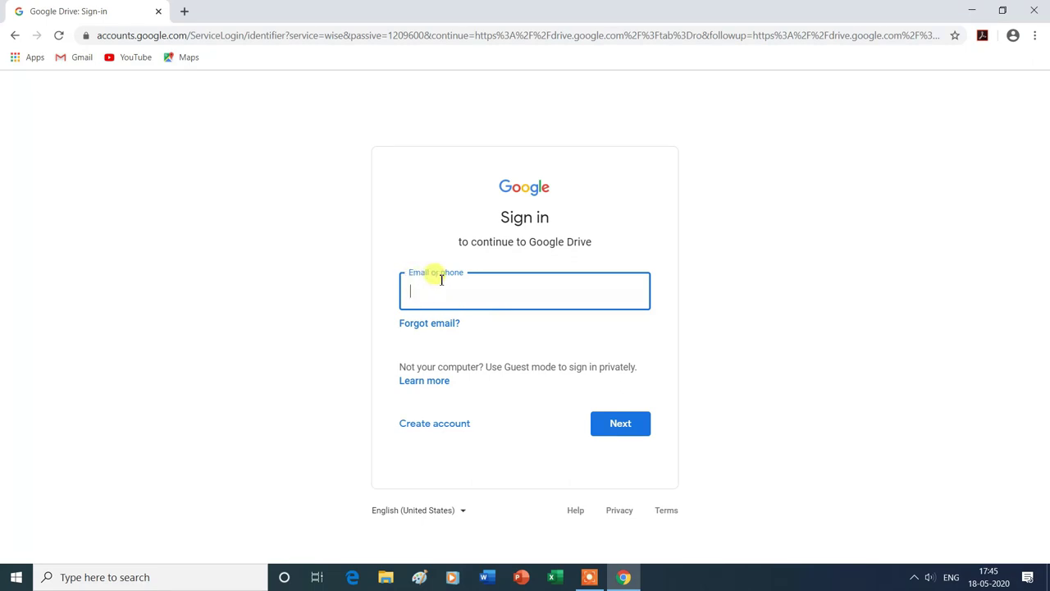
{"action": "left_click", "coordinate": [503, 351]}
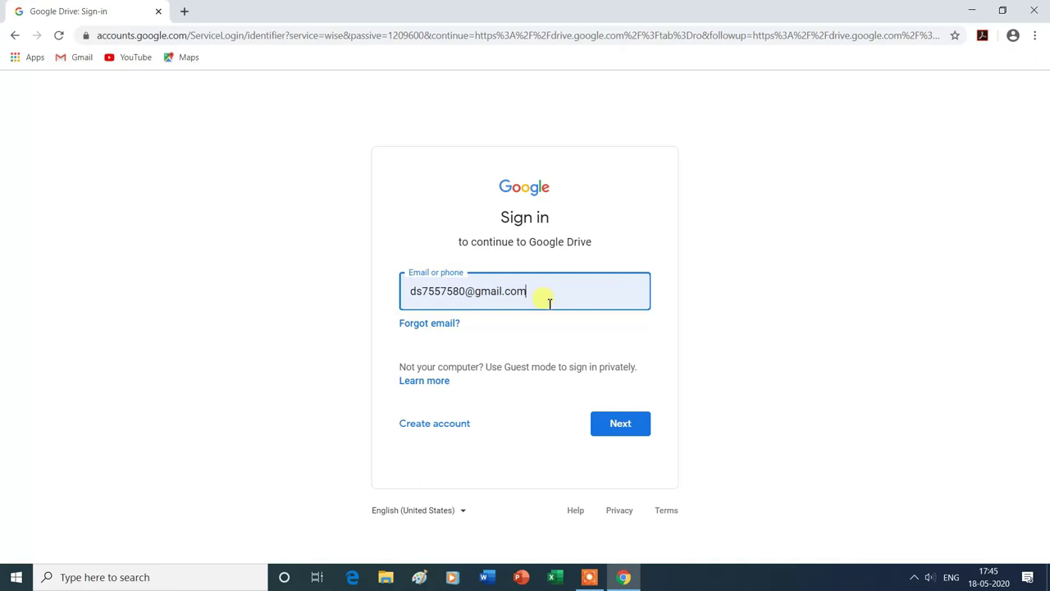
{"action": "left_click", "coordinate": [617, 423]}
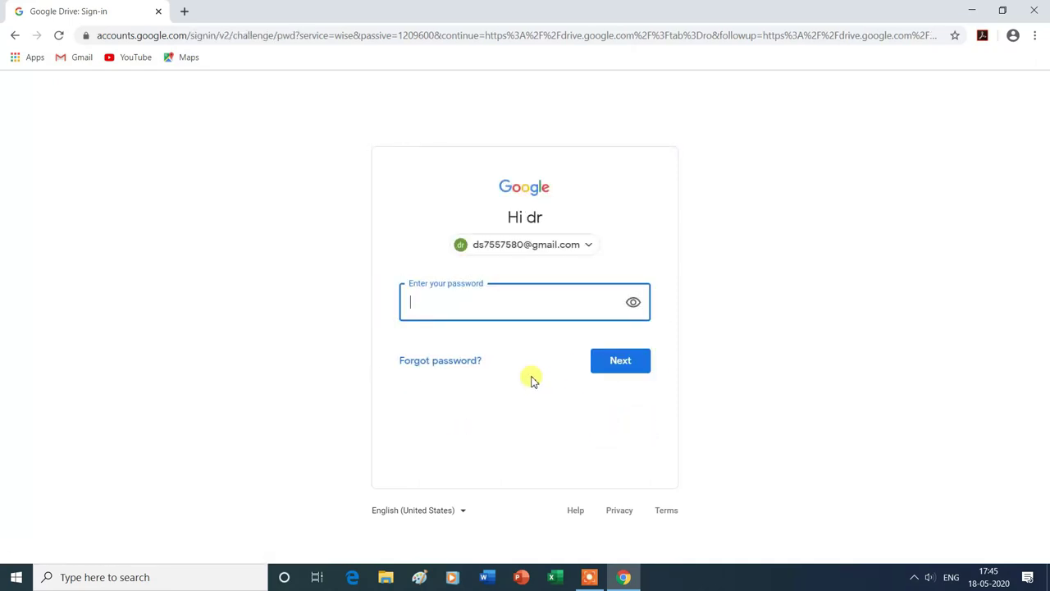
{"action": "type", "text": "*********"}
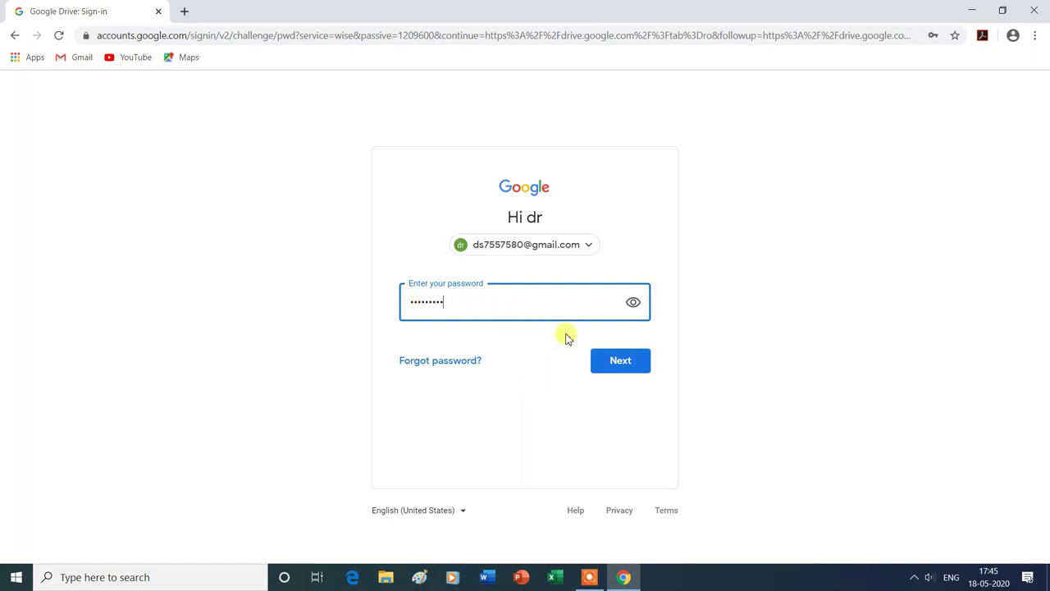
{"action": "left_click", "coordinate": [627, 366]}
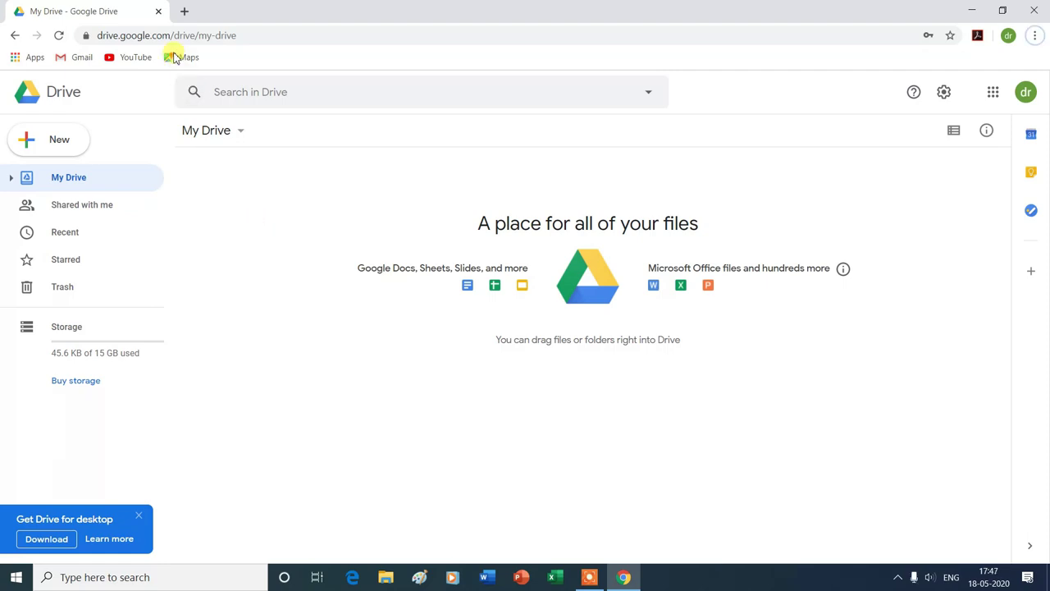
{"action": "left_click", "coordinate": [185, 11]}
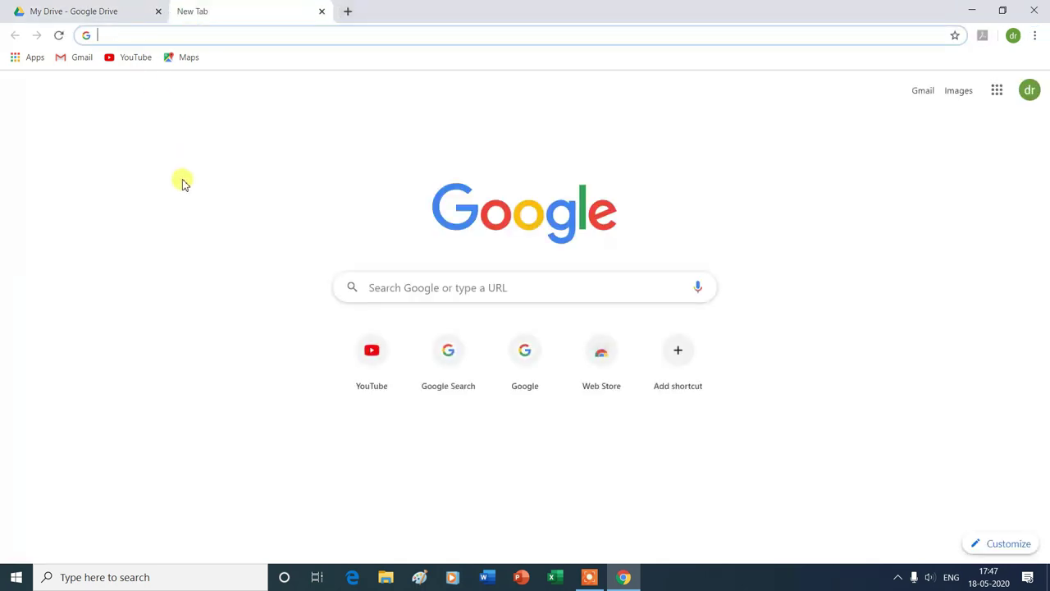
Search for 'google sheet' and reach the Google Sheets start page from the result.
{"action": "type", "text": "goo"}
{"action": "left_click", "coordinate": [164, 110]}
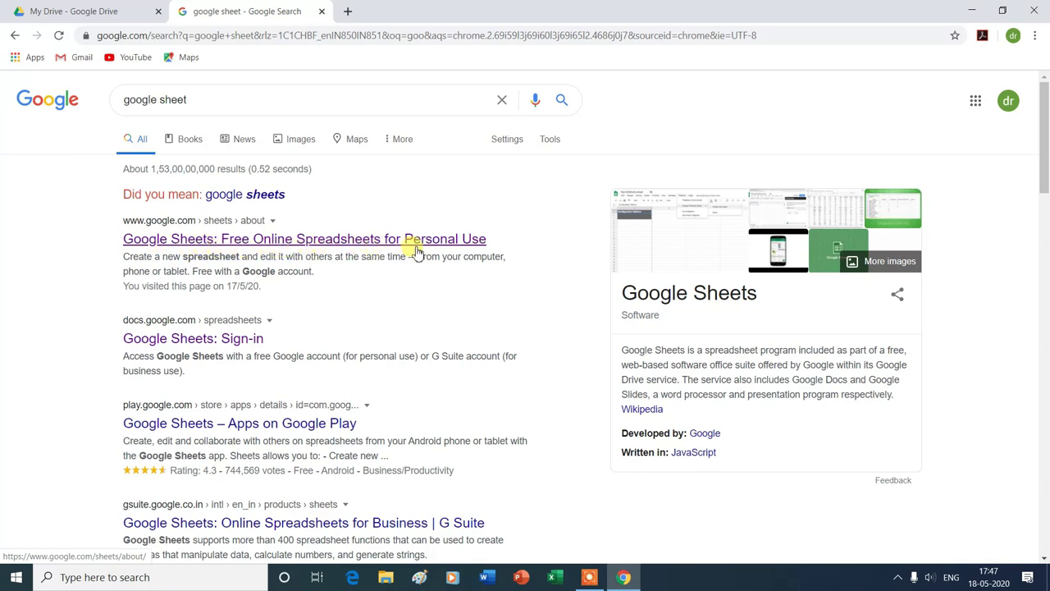
{"action": "left_click", "coordinate": [318, 246]}
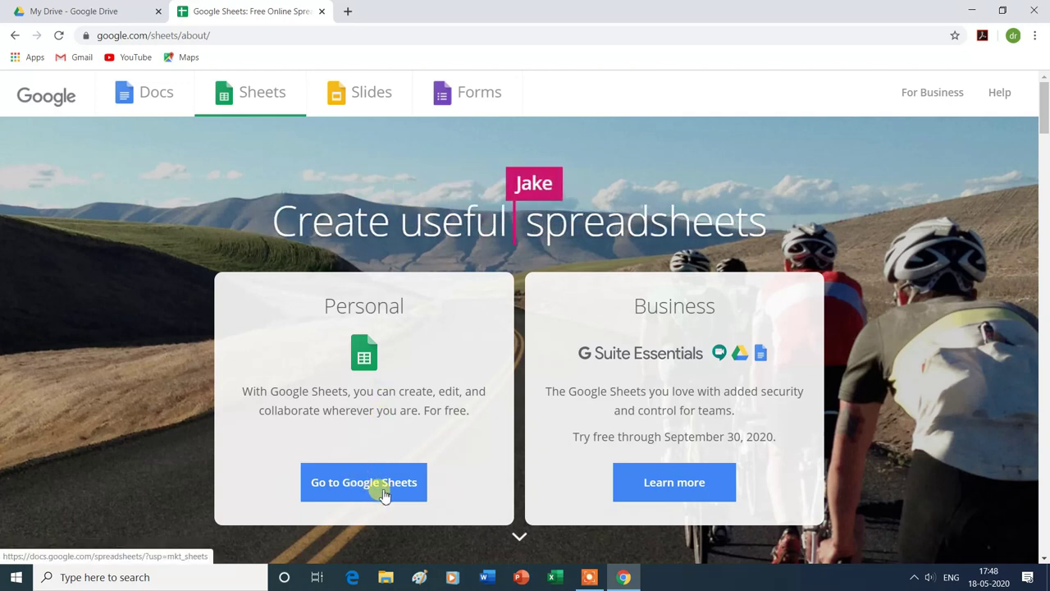
{"action": "left_click", "coordinate": [388, 493]}
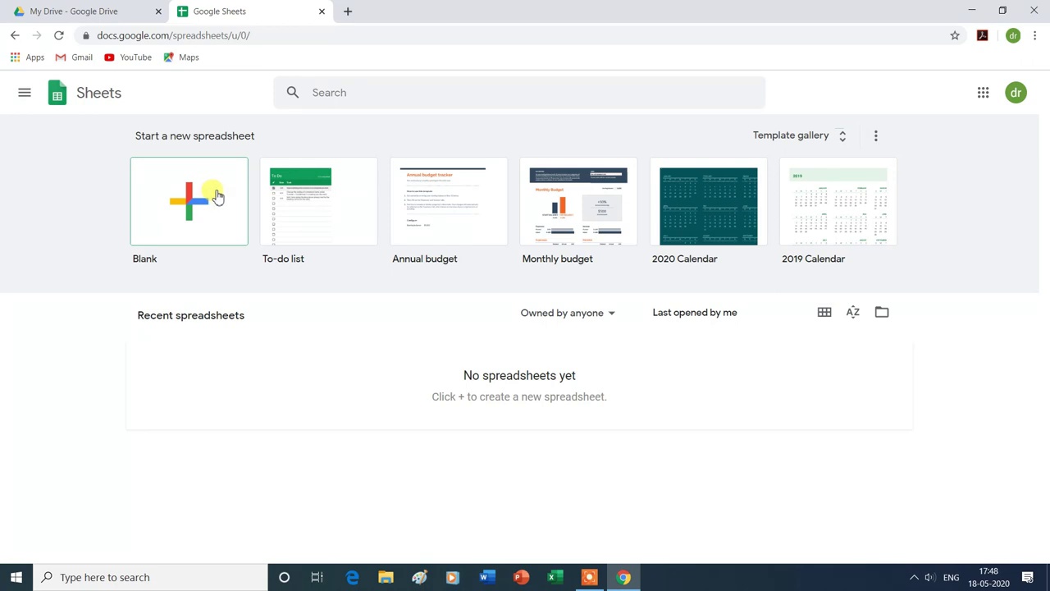
Browse the template gallery, create a Blank spreadsheet, then close its tab.
{"action": "left_click", "coordinate": [844, 145]}
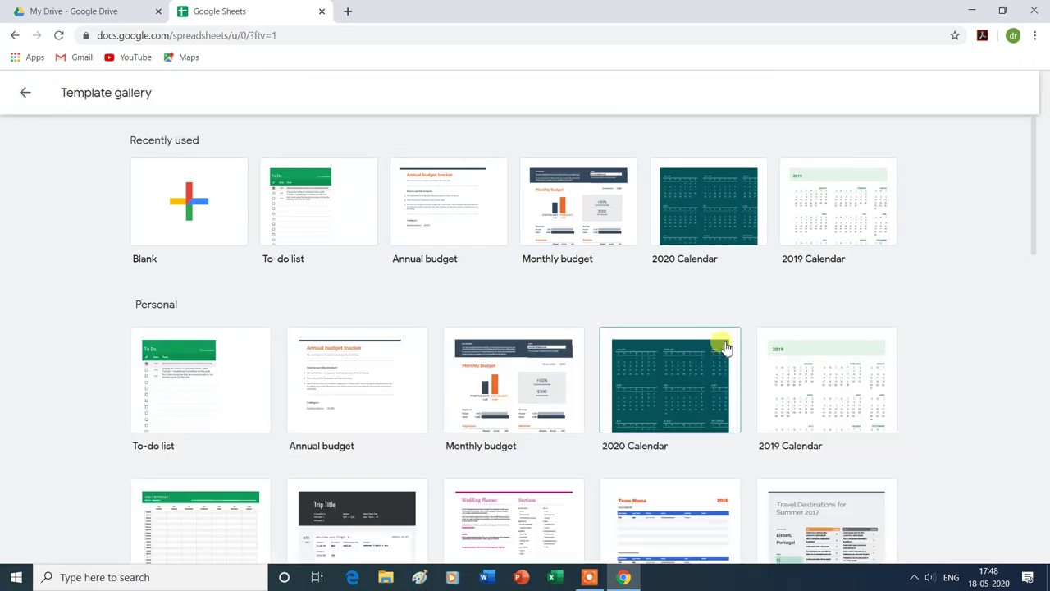
{"action": "scroll", "coordinate": [722, 346], "scroll_direction": "down", "scroll_amount": 2}
{"action": "scroll", "coordinate": [725, 346], "scroll_direction": "down", "scroll_amount": 1}
{"action": "scroll", "coordinate": [726, 346], "scroll_direction": "down", "scroll_amount": 2}
{"action": "scroll", "coordinate": [725, 346], "scroll_direction": "down", "scroll_amount": 2}
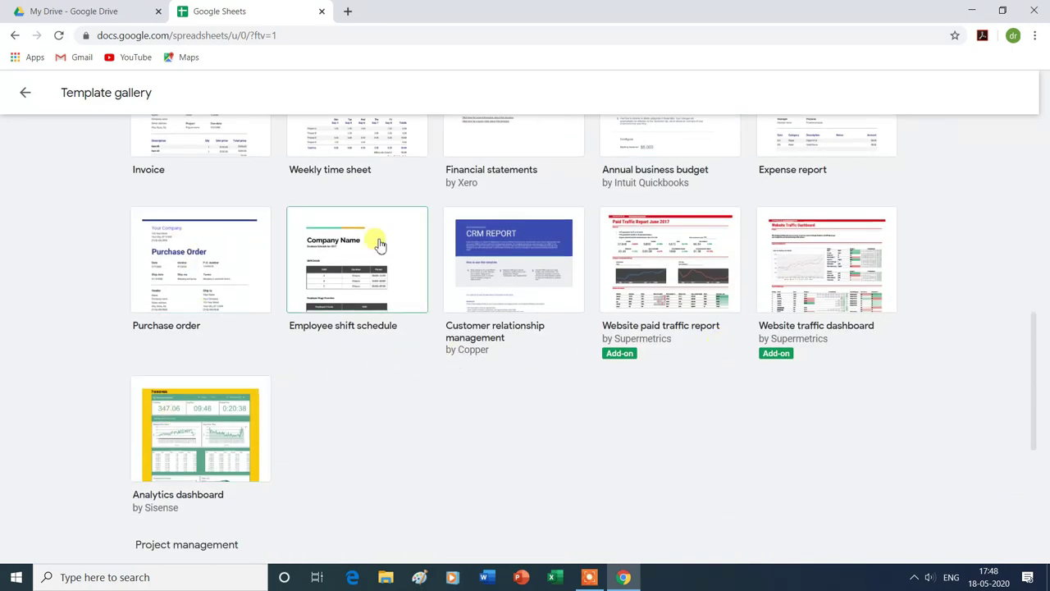
{"action": "scroll", "coordinate": [564, 371], "scroll_direction": "up", "scroll_amount": 3}
{"action": "scroll", "coordinate": [565, 371], "scroll_direction": "up", "scroll_amount": 2}
{"action": "scroll", "coordinate": [565, 371], "scroll_direction": "up", "scroll_amount": 1}
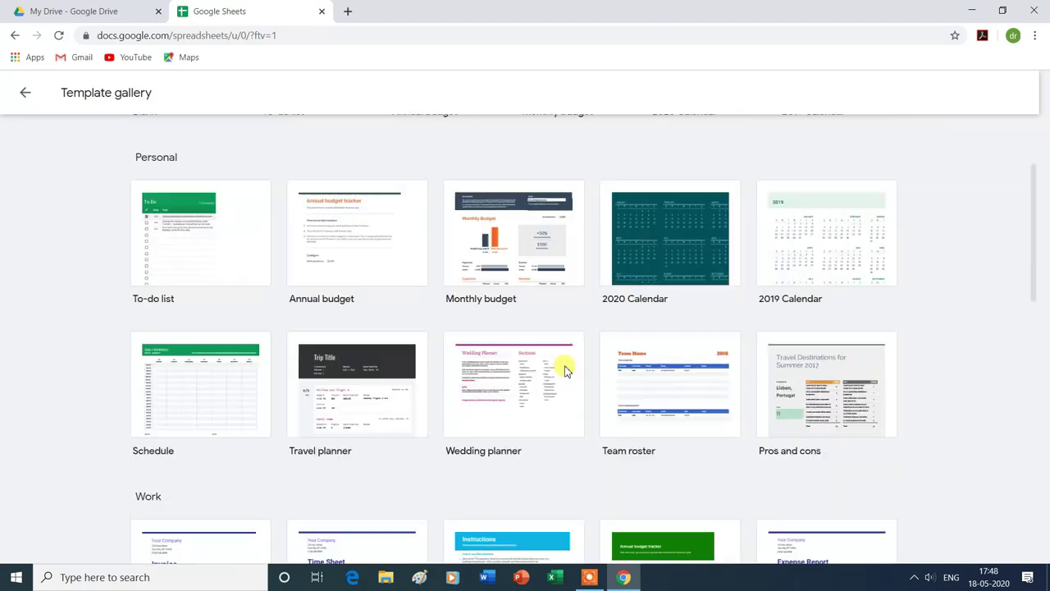
{"action": "scroll", "coordinate": [565, 371], "scroll_direction": "up", "scroll_amount": 2}
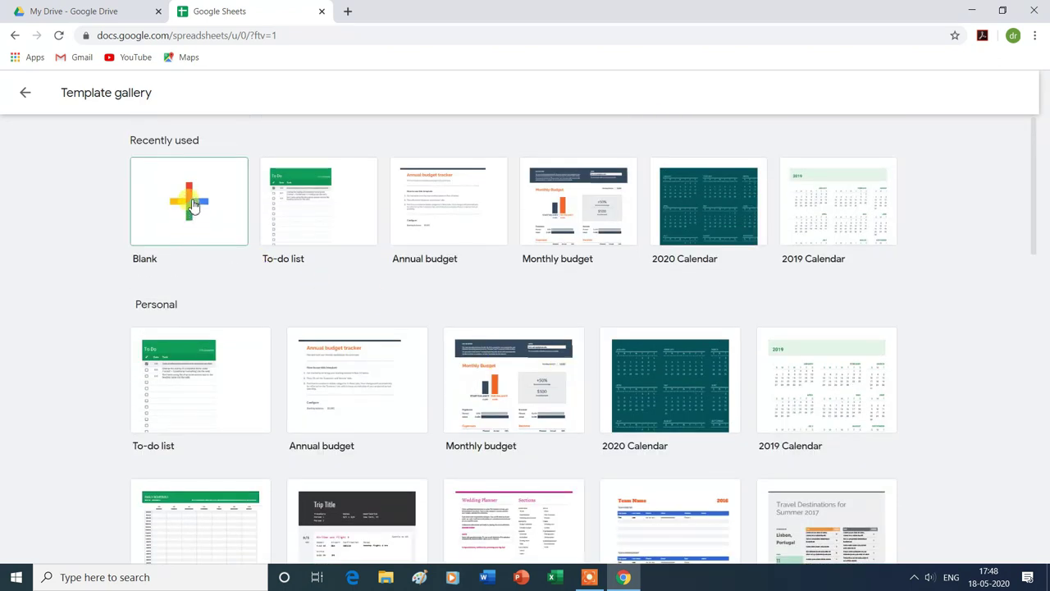
{"action": "left_click", "coordinate": [194, 205]}
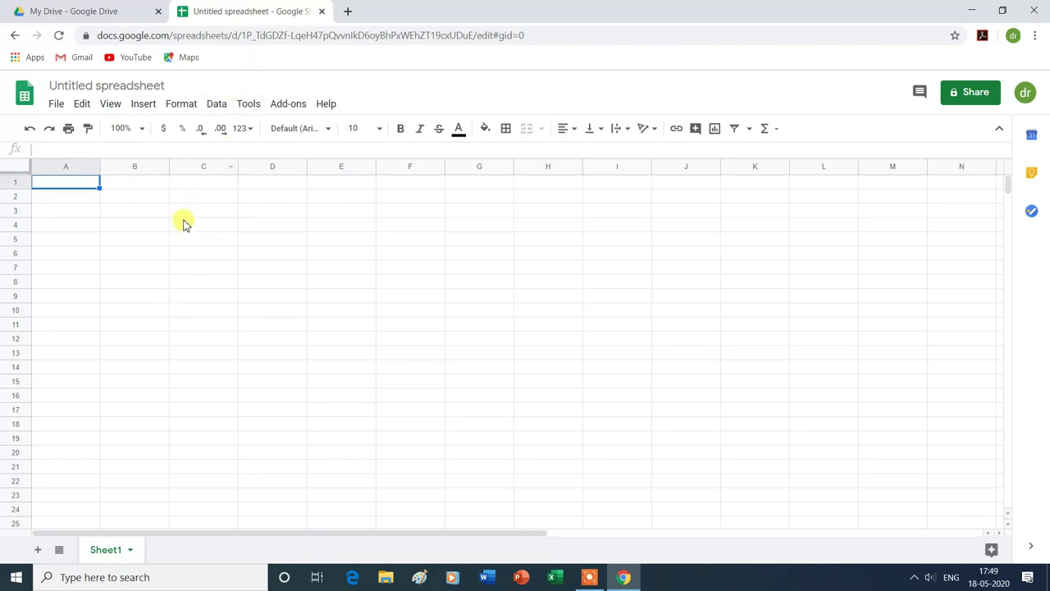
{"action": "left_click", "coordinate": [322, 12]}
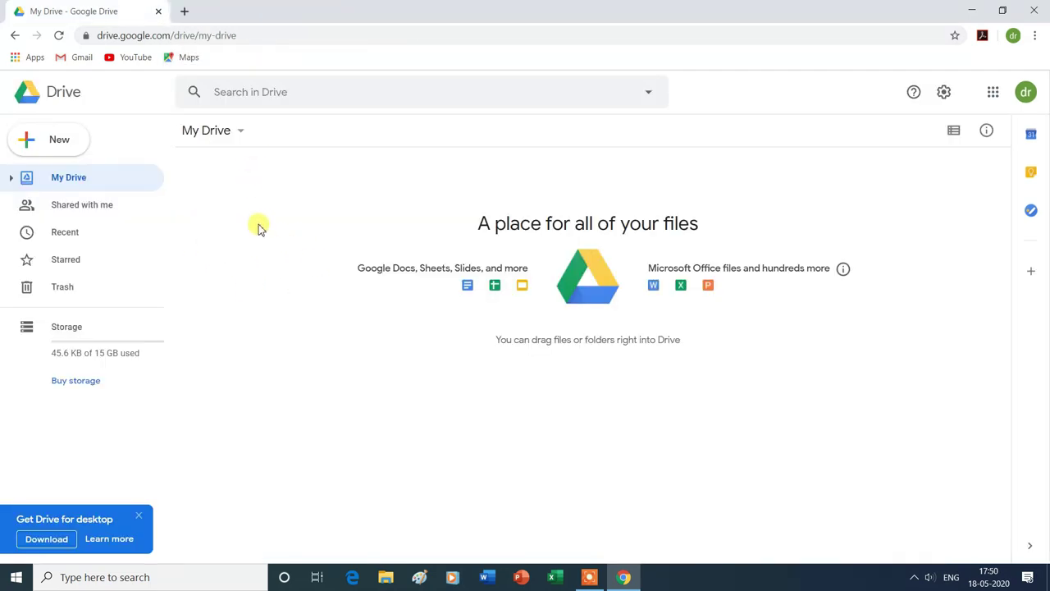
Create a blank spreadsheet through New > Google Sheets > Blank spreadsheet.
{"action": "left_click", "coordinate": [61, 144]}
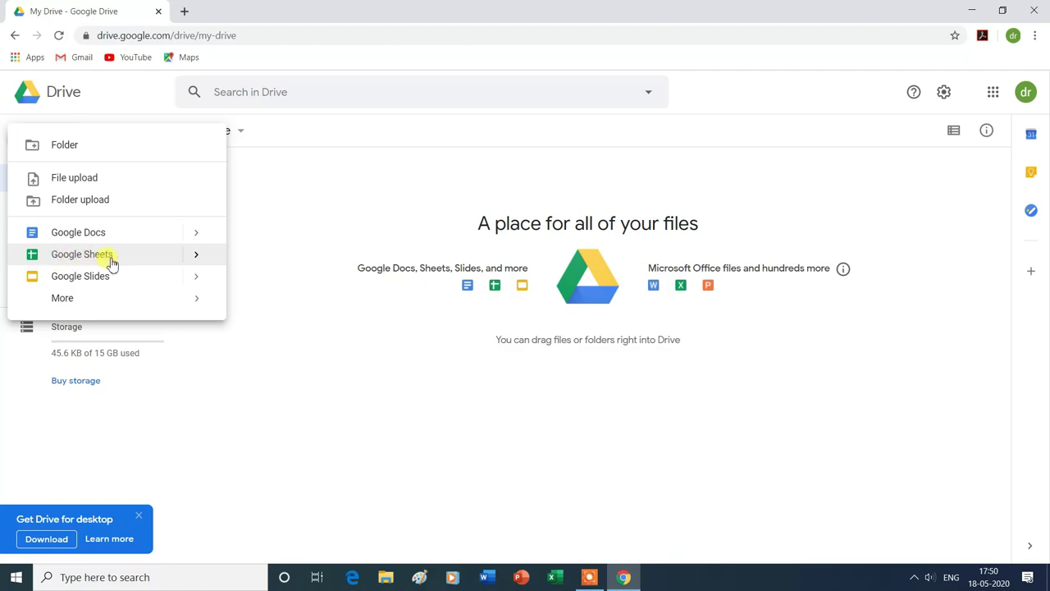
{"action": "left_click", "coordinate": [101, 260]}
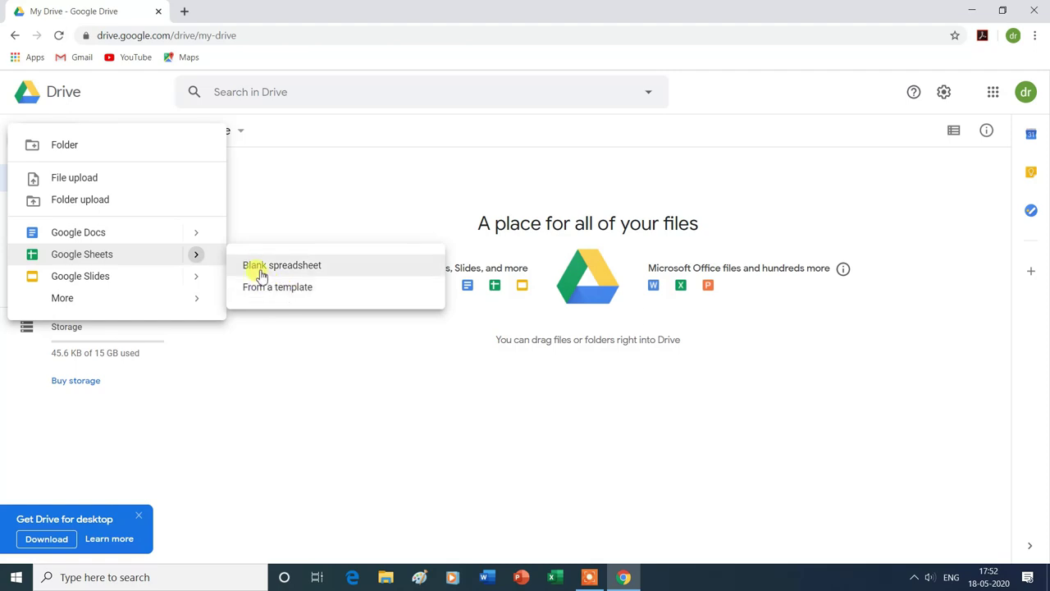
{"action": "left_click", "coordinate": [313, 269]}
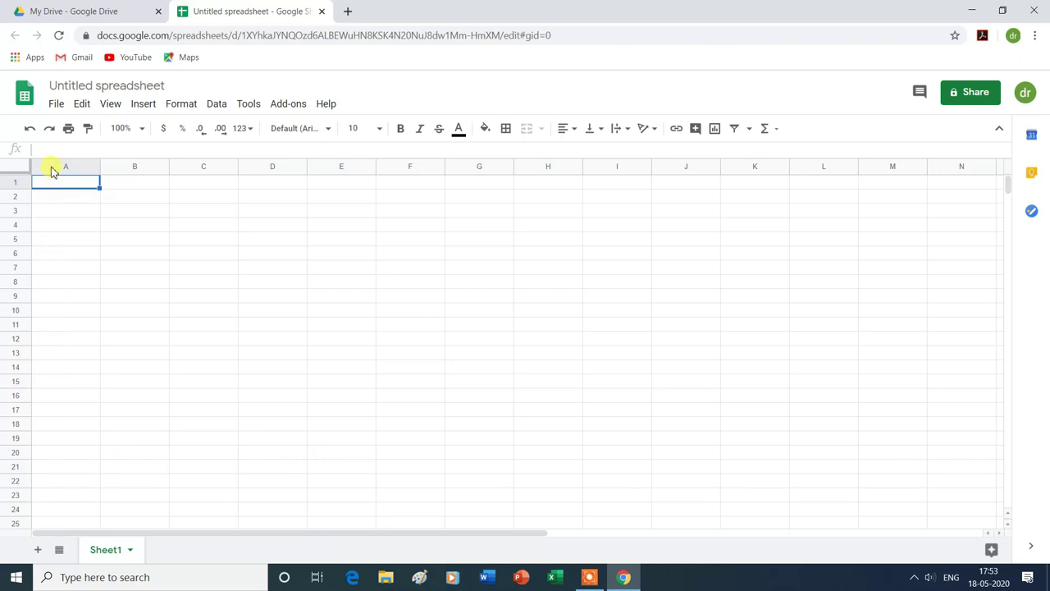
Close the untitled spreadsheet and upload GS.xlsx from the Desktop into My Drive.
{"action": "left_click", "coordinate": [324, 12]}
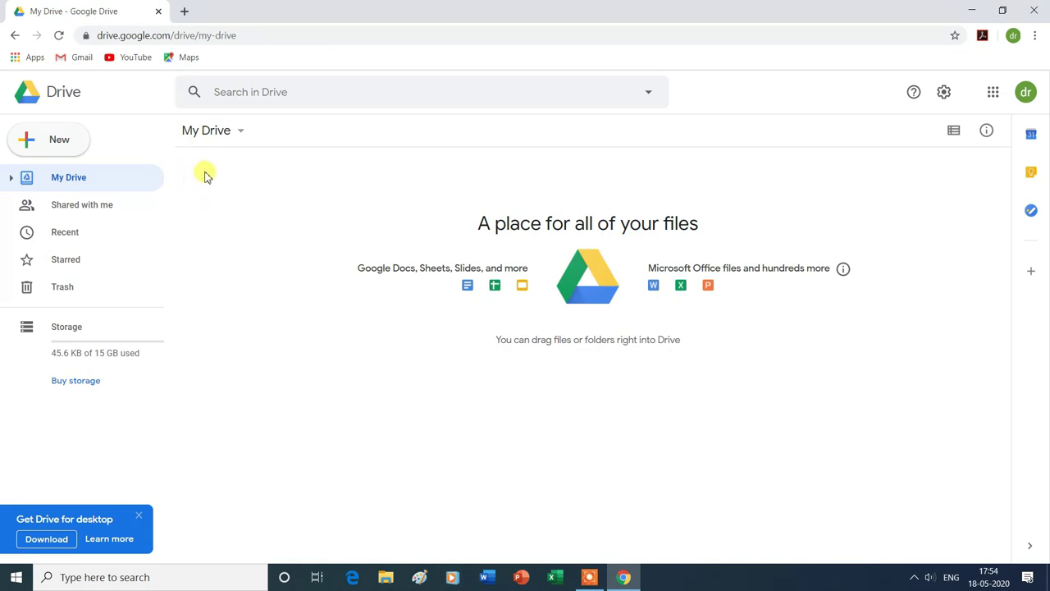
{"action": "left_click", "coordinate": [241, 133]}
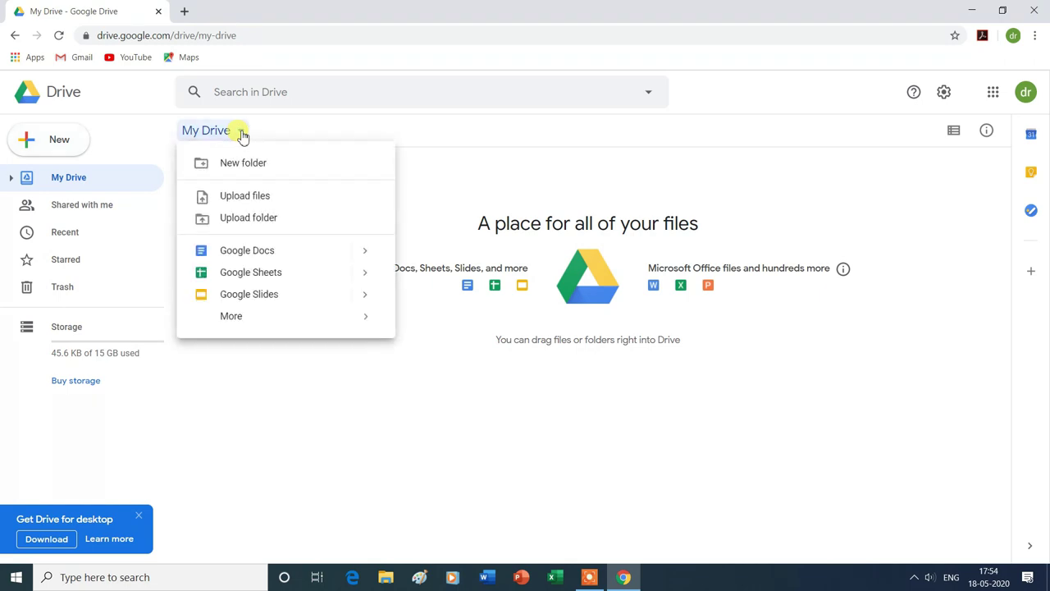
{"action": "left_click", "coordinate": [250, 197]}
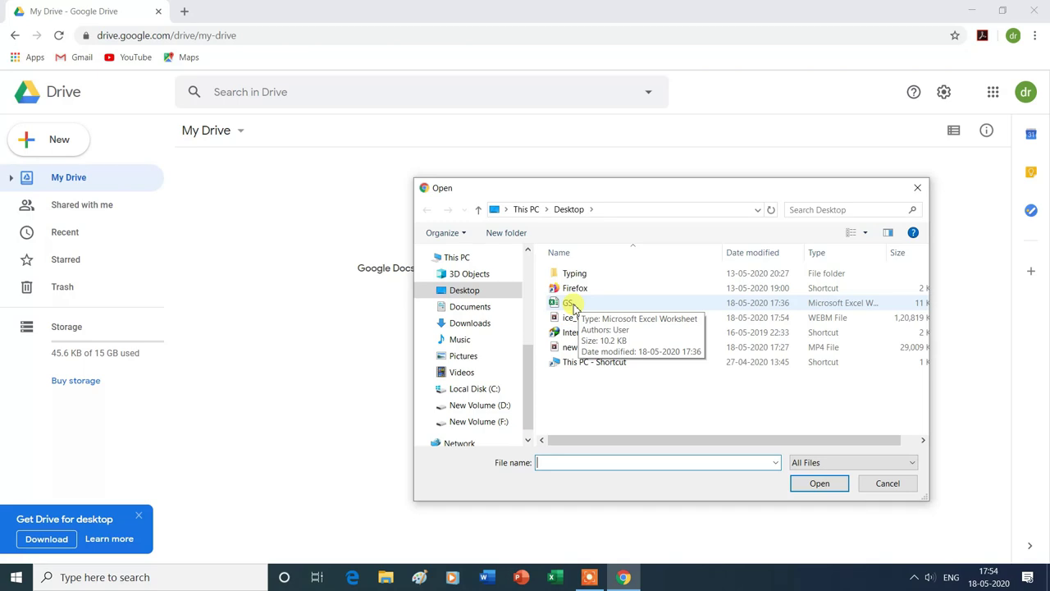
{"action": "left_click", "coordinate": [572, 303]}
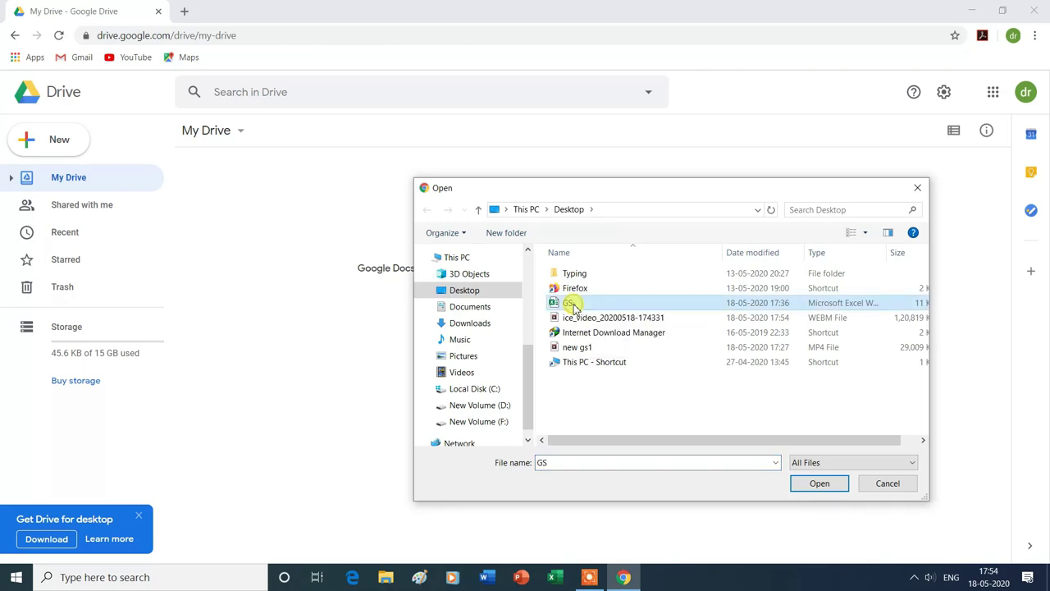
{"action": "left_click", "coordinate": [818, 484]}
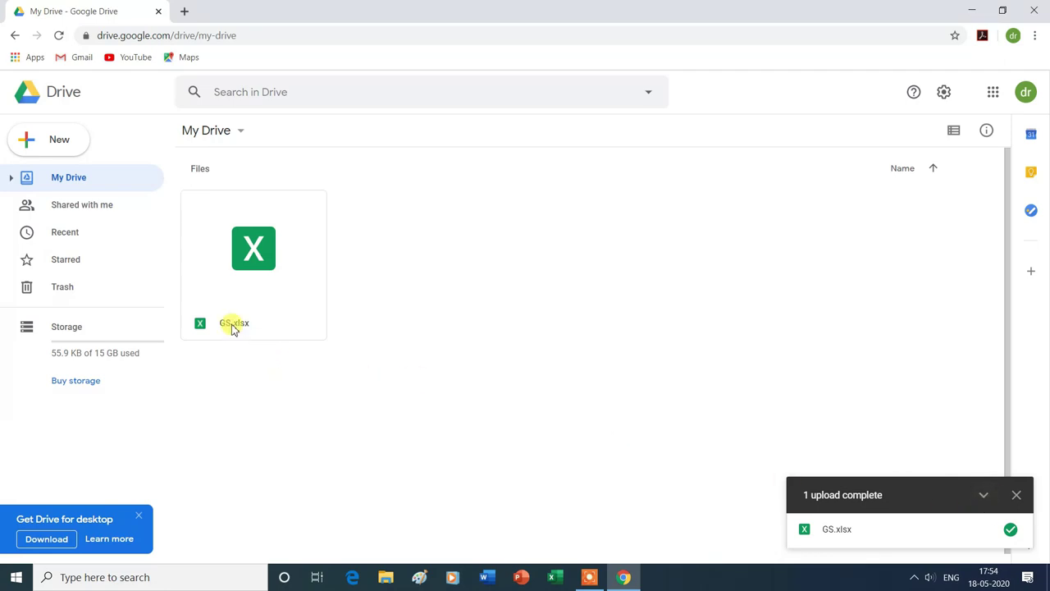
{"action": "left_click", "coordinate": [274, 261]}
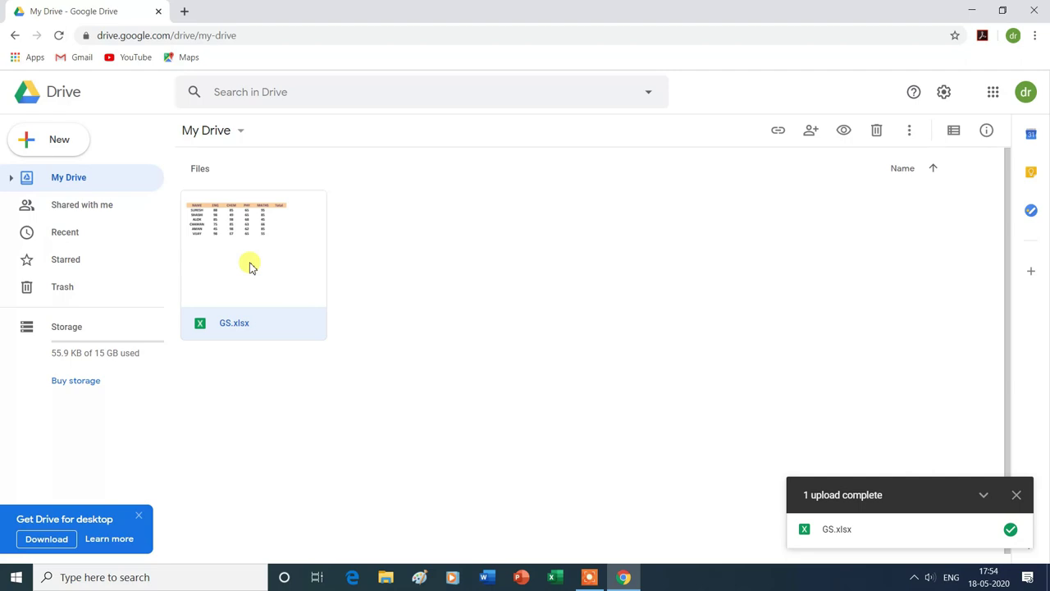
Preview GS.xlsx and open it with Google Sheets.
{"action": "double_click", "coordinate": [250, 267]}
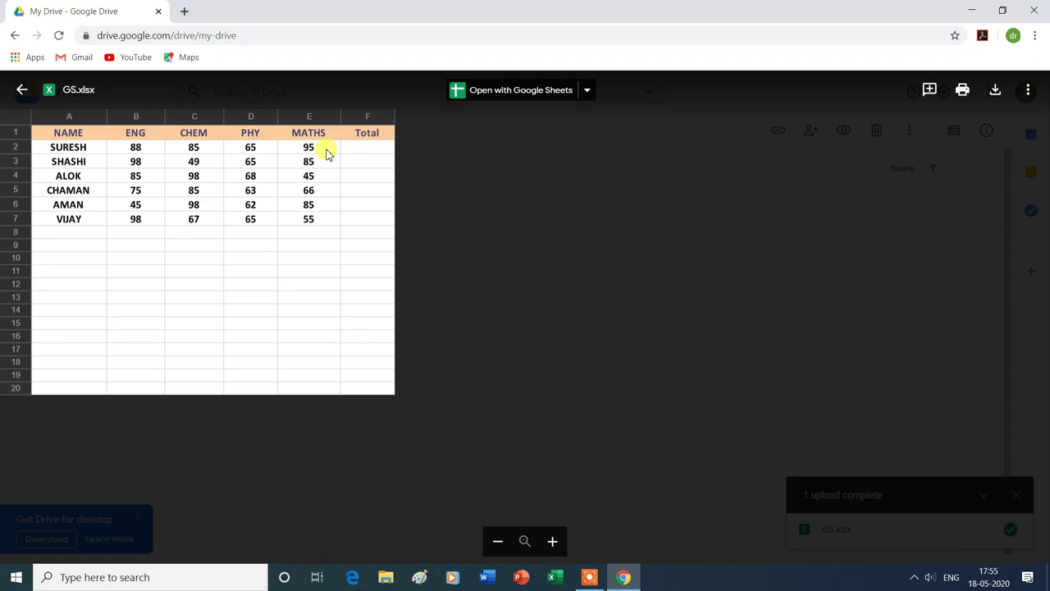
{"action": "left_click", "coordinate": [588, 92]}
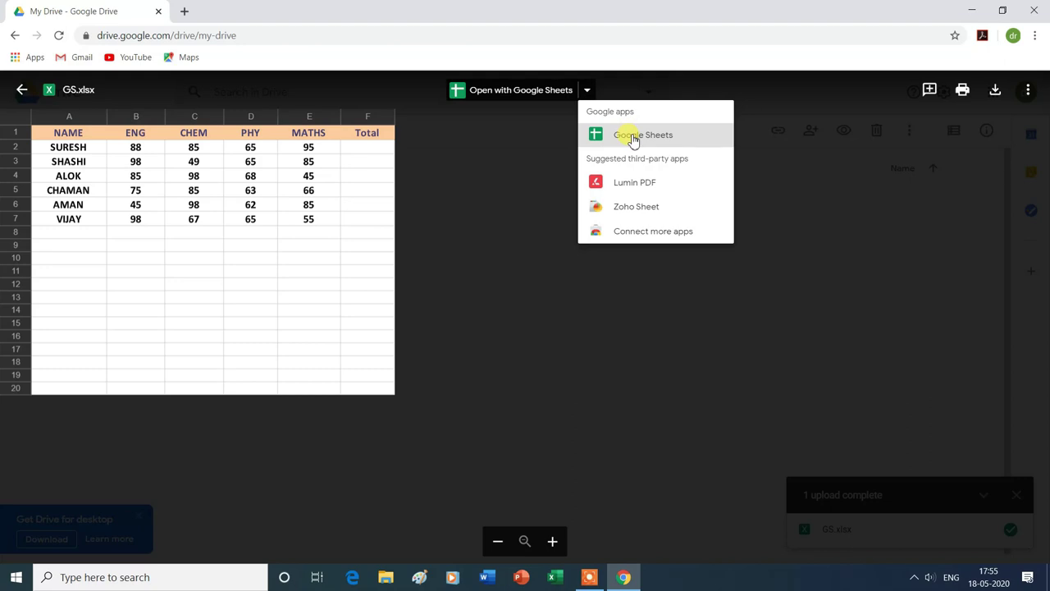
{"action": "left_click", "coordinate": [632, 138]}
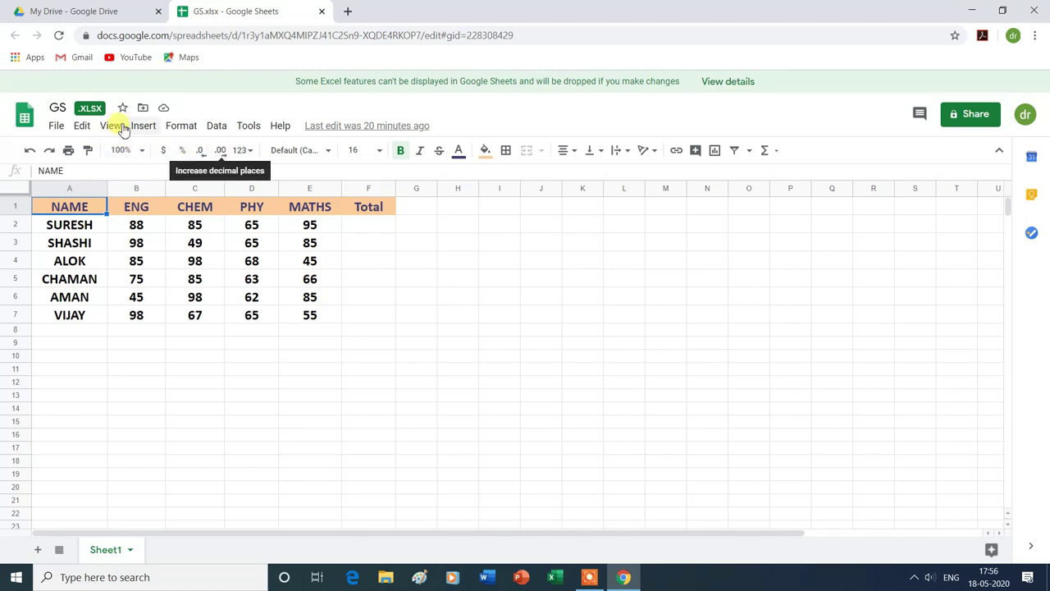
Replace the spreadsheet title GS with the new name.
{"action": "left_click", "coordinate": [67, 107]}
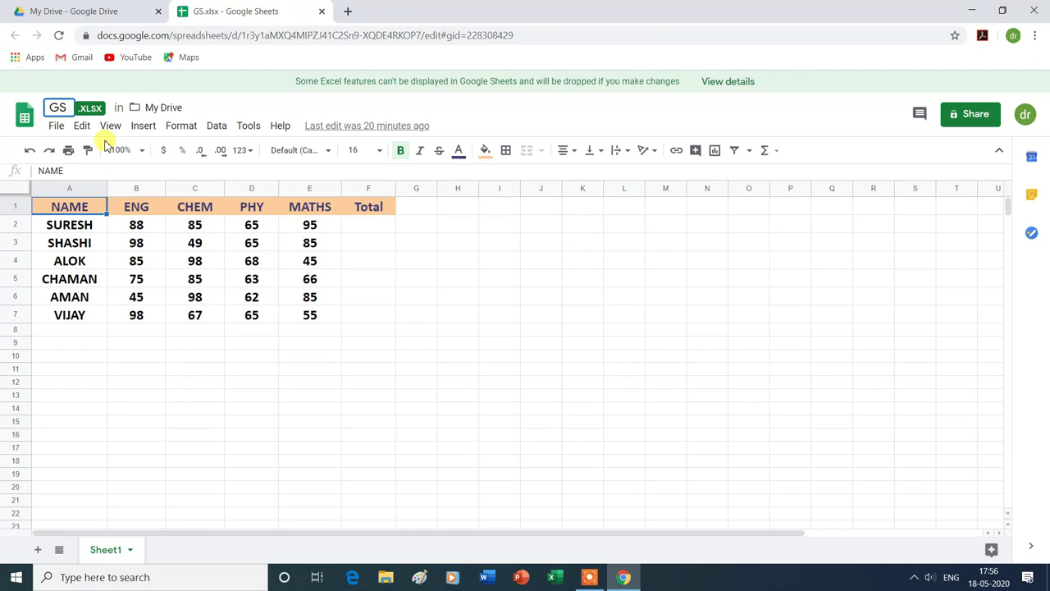
{"action": "key", "text": "BackSpace"}
{"action": "type", "text": "Rohit"}
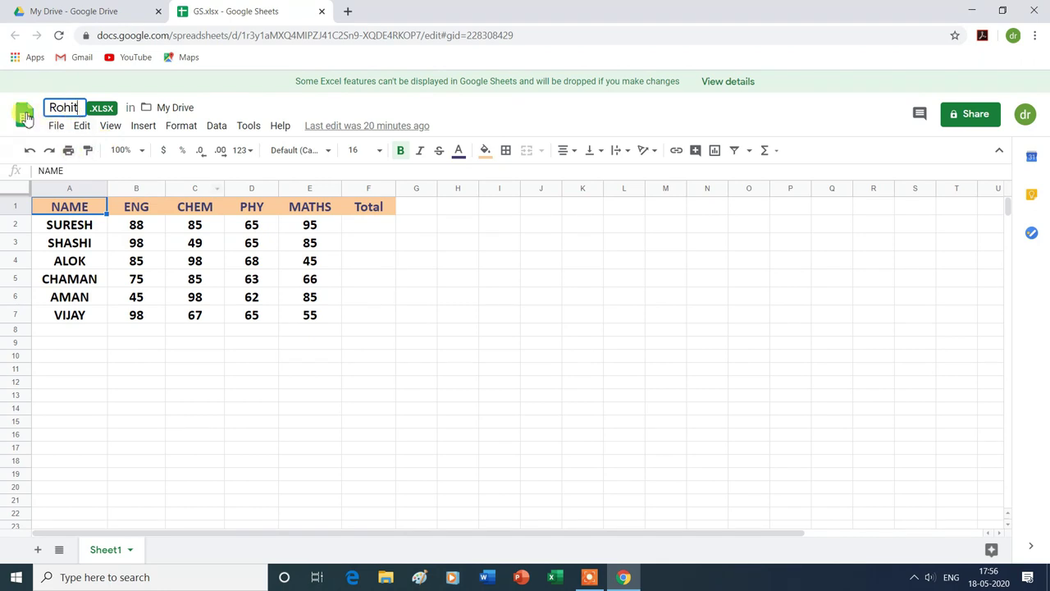
{"action": "left_click", "coordinate": [425, 275]}
{"action": "left_click", "coordinate": [367, 220]}
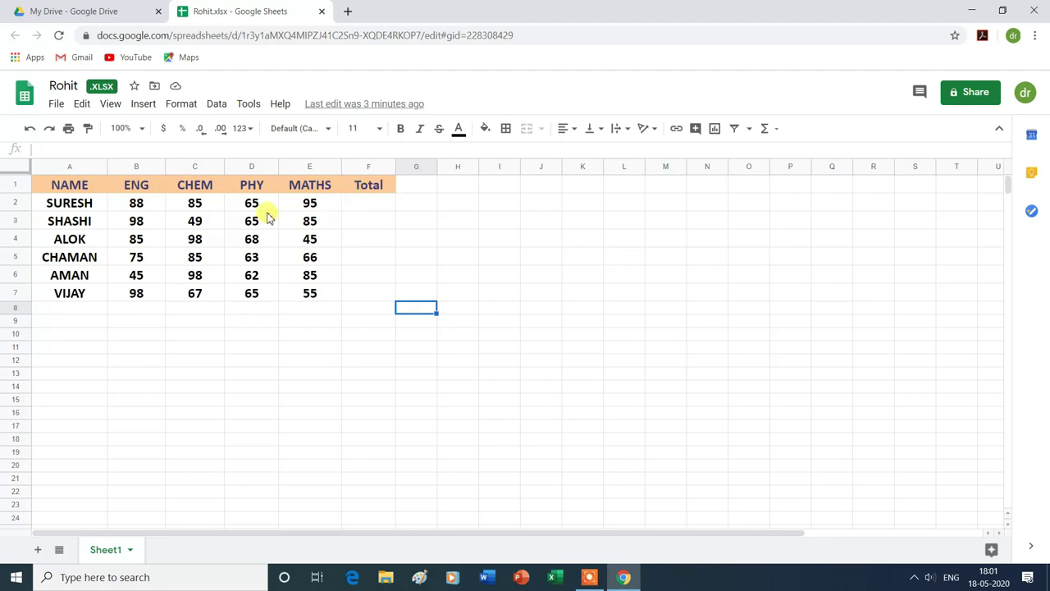
Set the sheet's zoom level to 200%.
{"action": "left_click", "coordinate": [142, 130]}
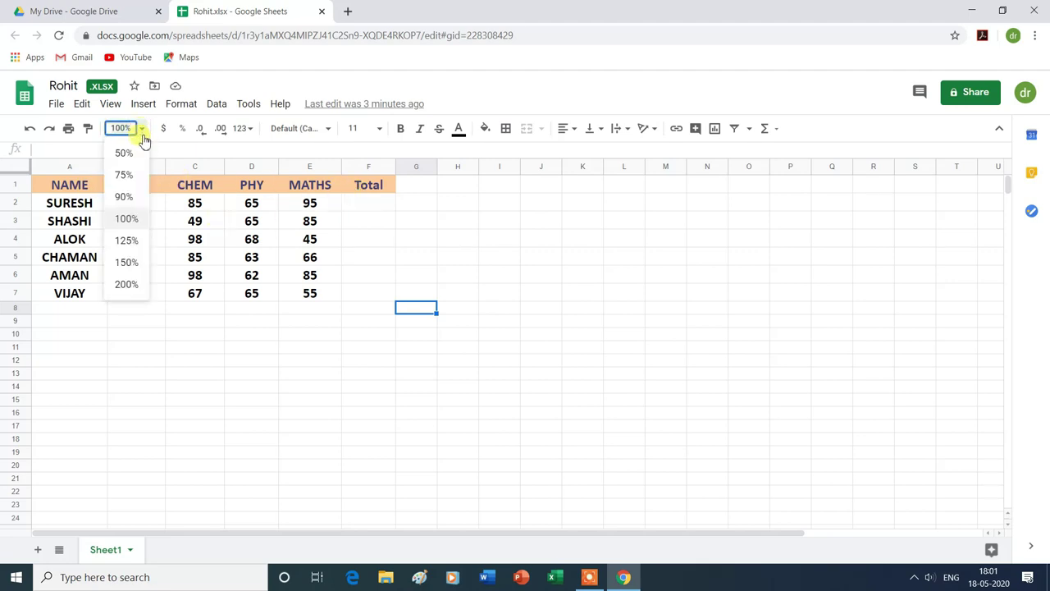
{"action": "left_click", "coordinate": [126, 284]}
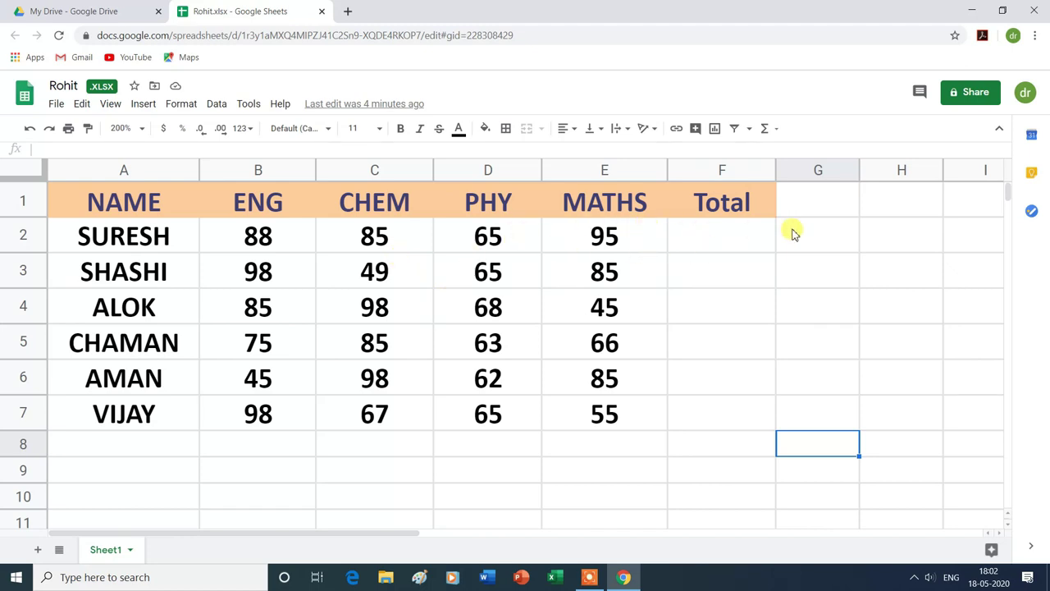
{"action": "left_click", "coordinate": [973, 95]}
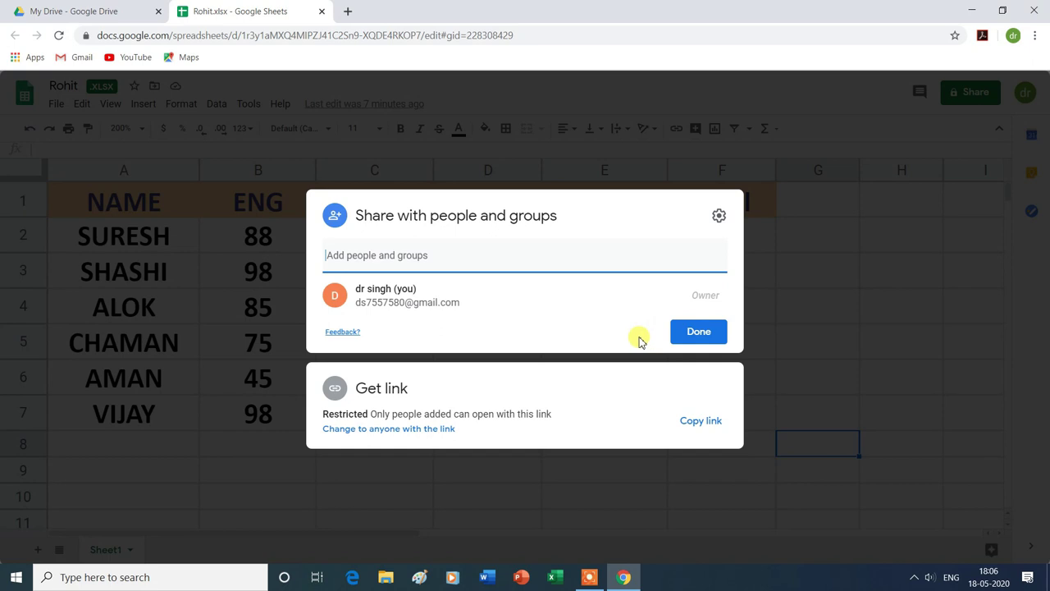
Add the first suggested contact as a share recipient.
{"action": "left_click", "coordinate": [357, 255]}
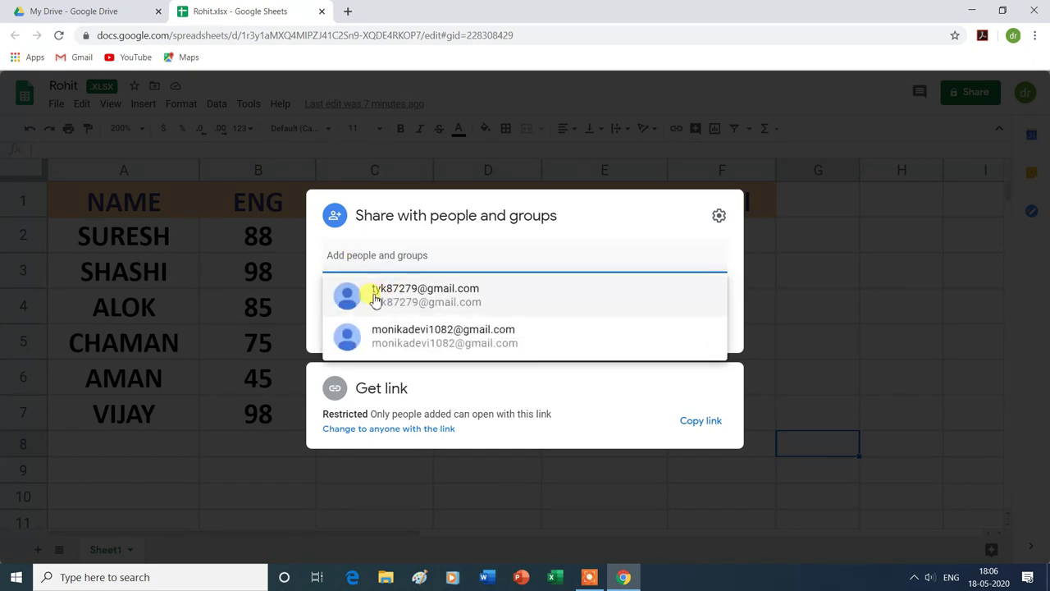
{"action": "mouse_move", "coordinate": [426, 293]}
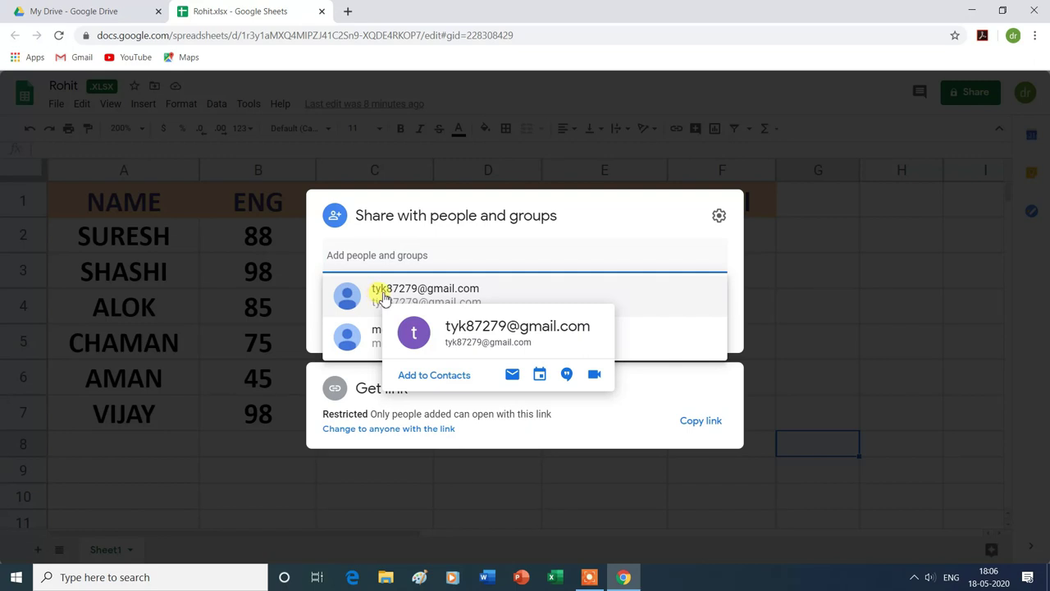
{"action": "left_click", "coordinate": [383, 296]}
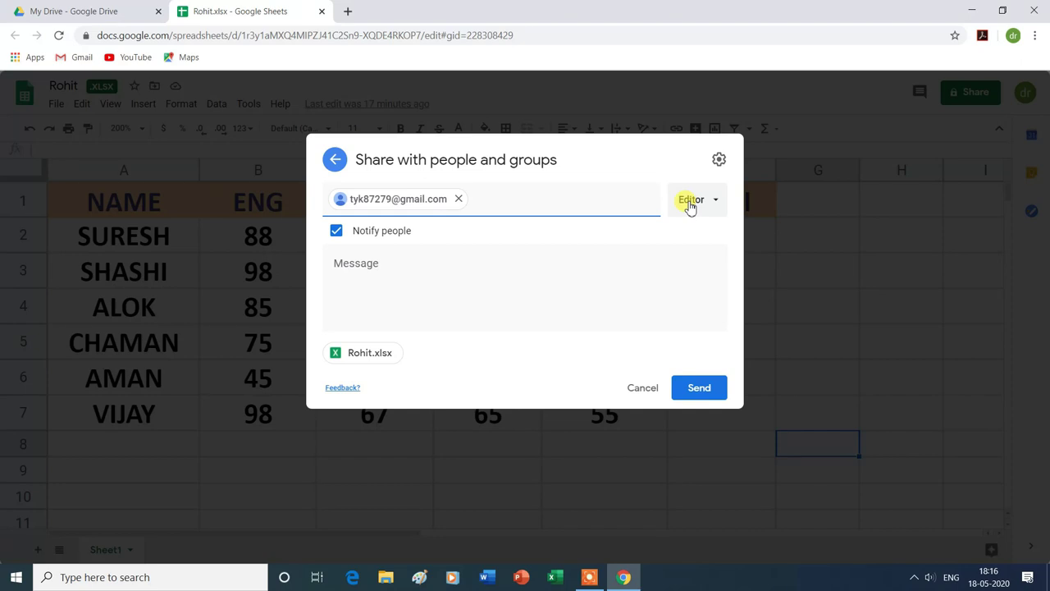
Share Rohit.xlsx with the added contact as Editor, sending the message 'Hello'.
{"action": "left_click", "coordinate": [718, 205]}
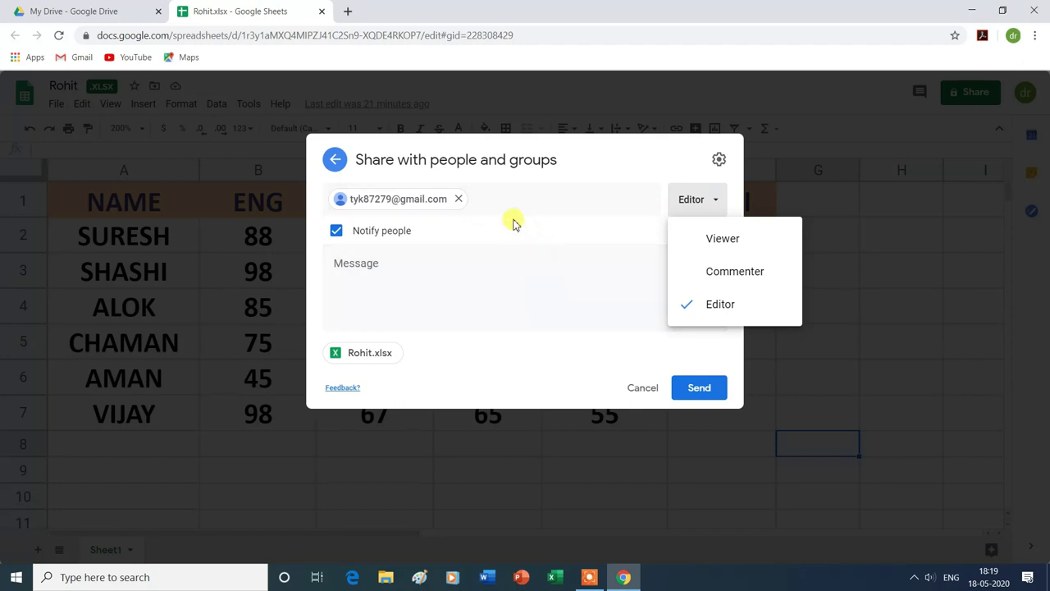
{"action": "left_click", "coordinate": [704, 307]}
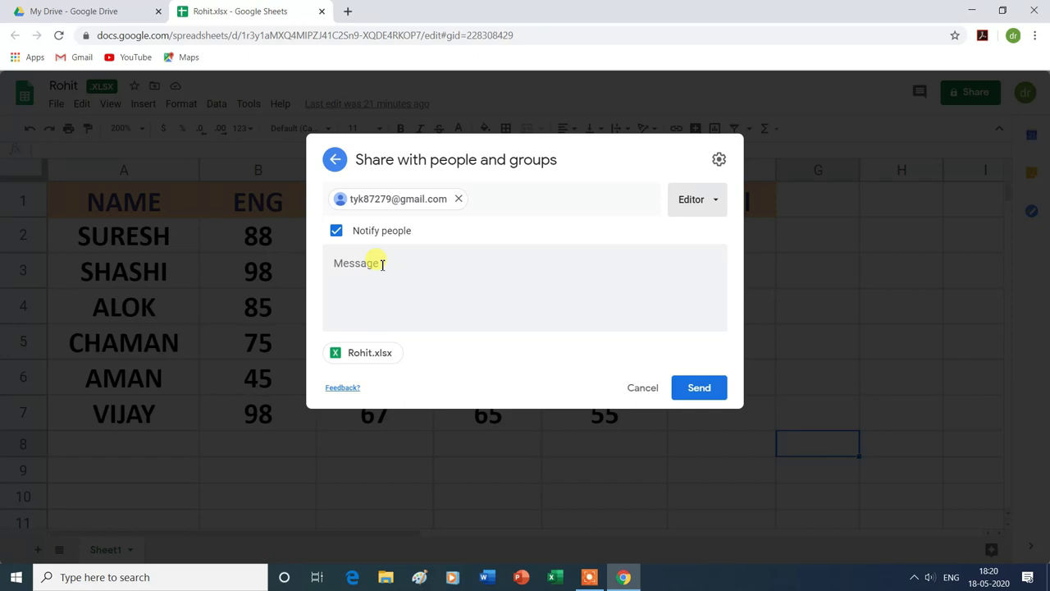
{"action": "left_click", "coordinate": [381, 263]}
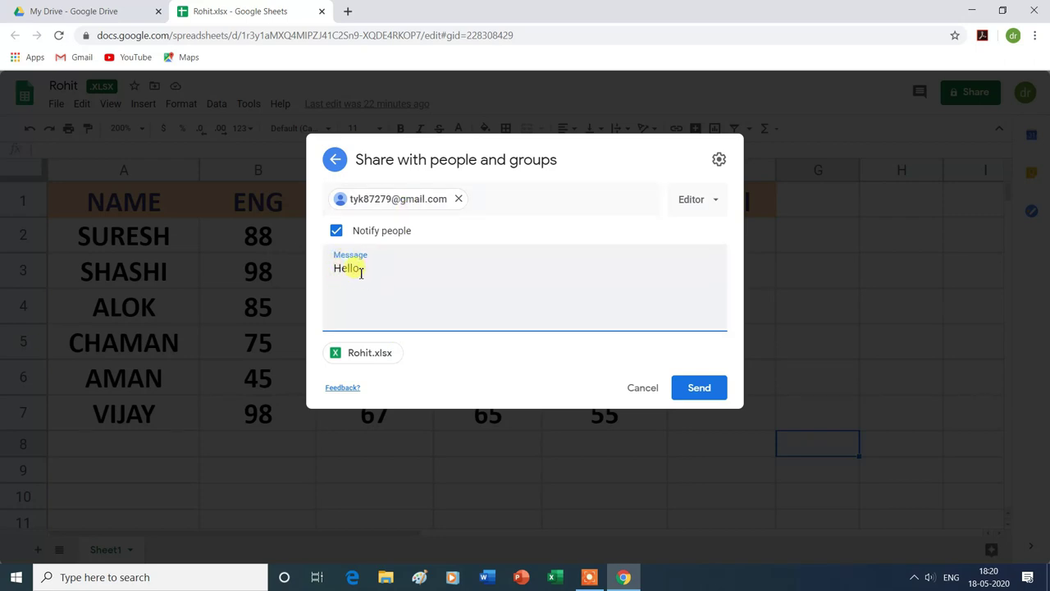
{"action": "type", "text": "Hello"}
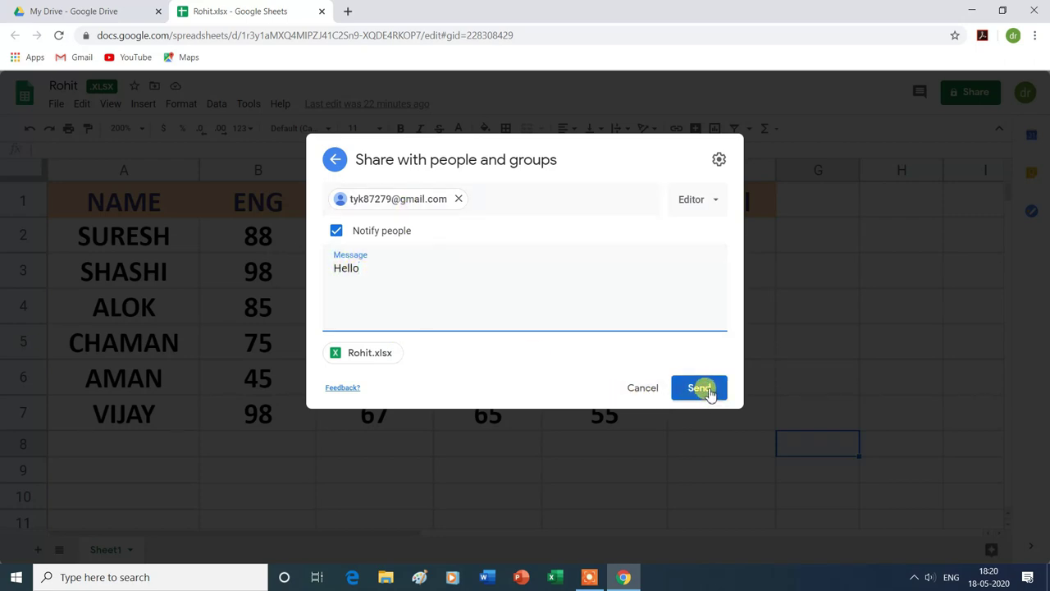
{"action": "left_click", "coordinate": [707, 389]}
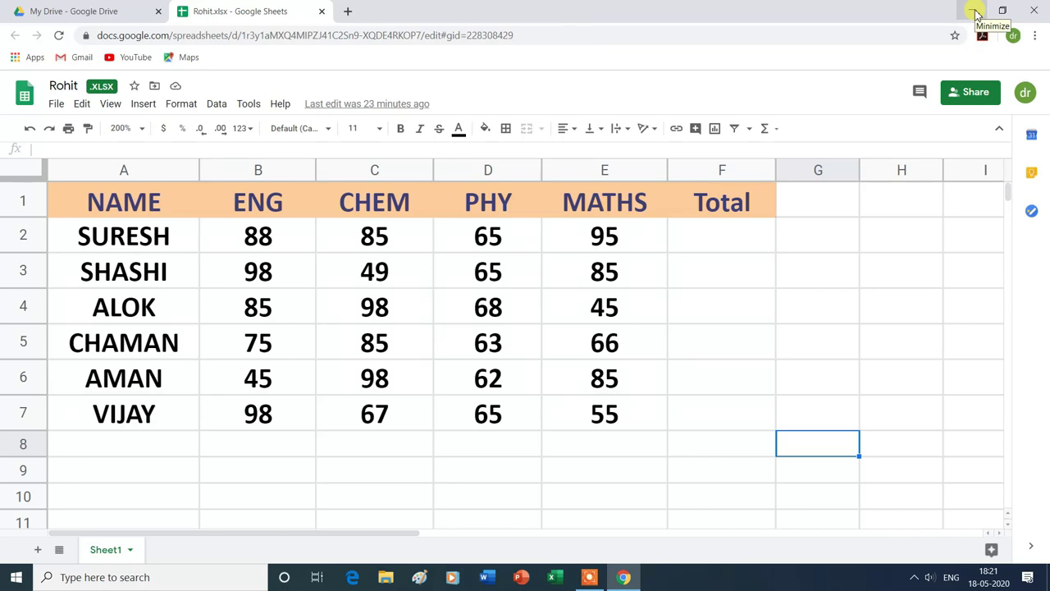
Launch Firefox from the desktop, search for 'gmail' and go to Gmail's sign-in page.
{"action": "left_click", "coordinate": [976, 13]}
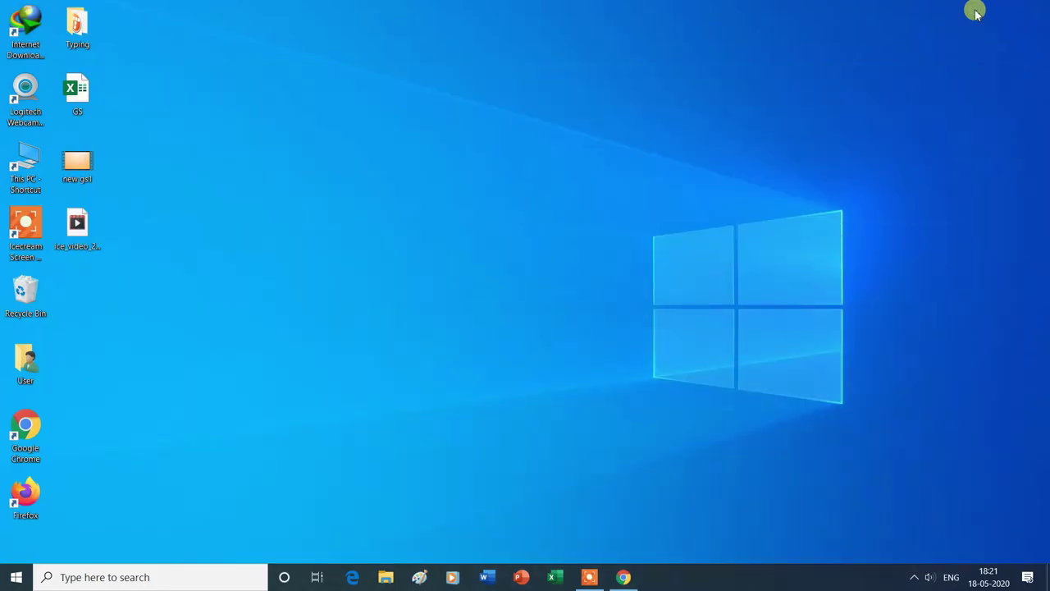
{"action": "double_click", "coordinate": [29, 494]}
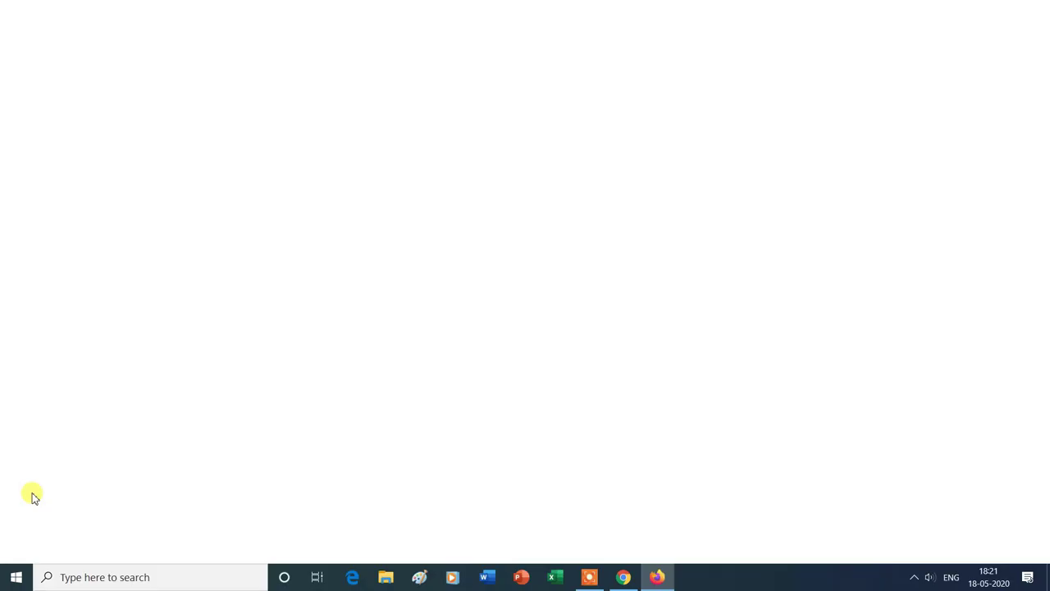
{"action": "left_click", "coordinate": [450, 123]}
{"action": "type", "text": "gmail"}
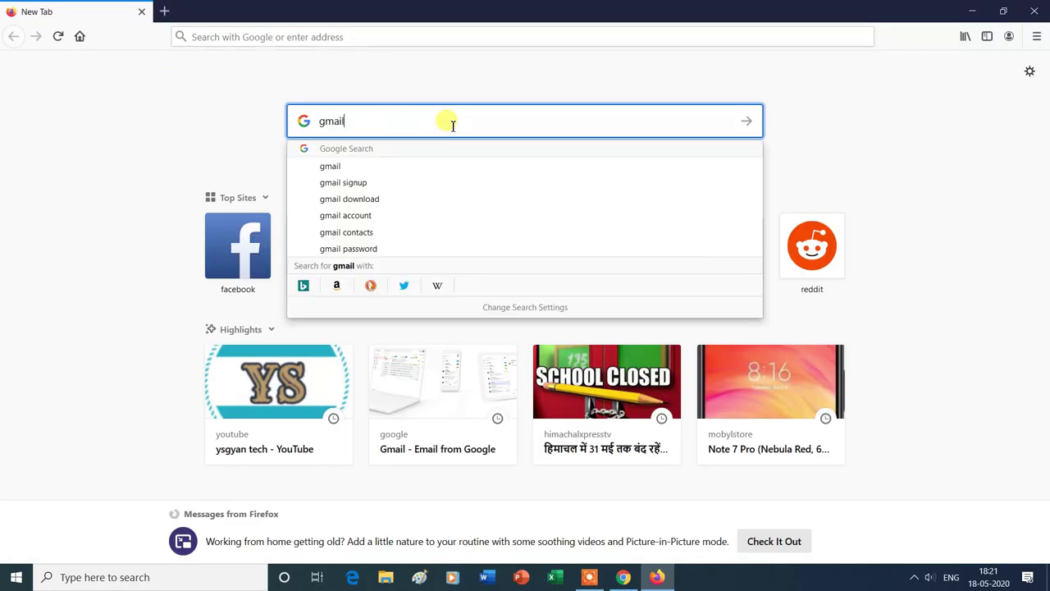
{"action": "left_click", "coordinate": [361, 169]}
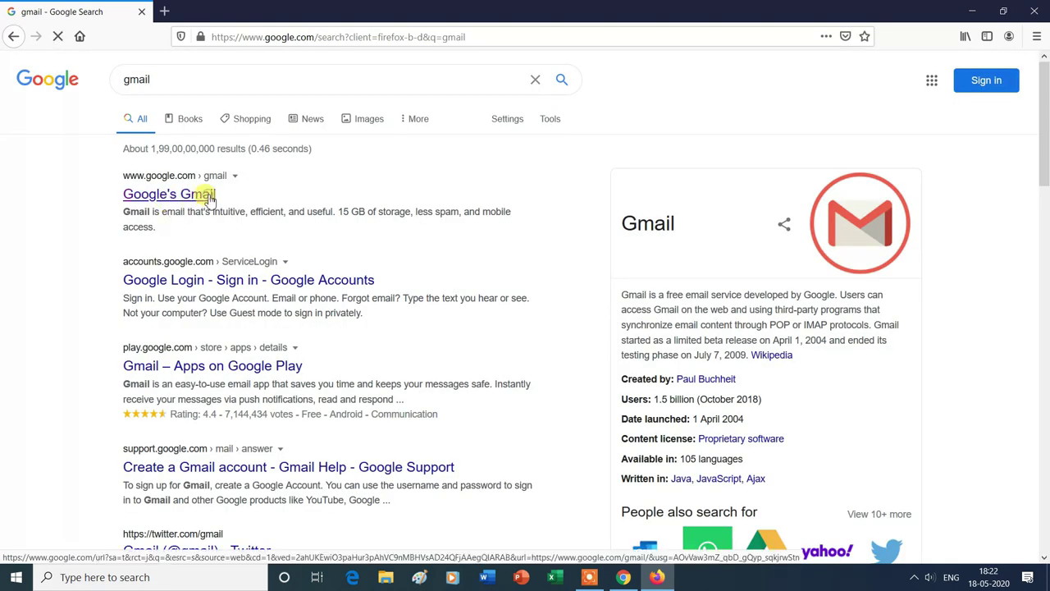
{"action": "left_click", "coordinate": [209, 195]}
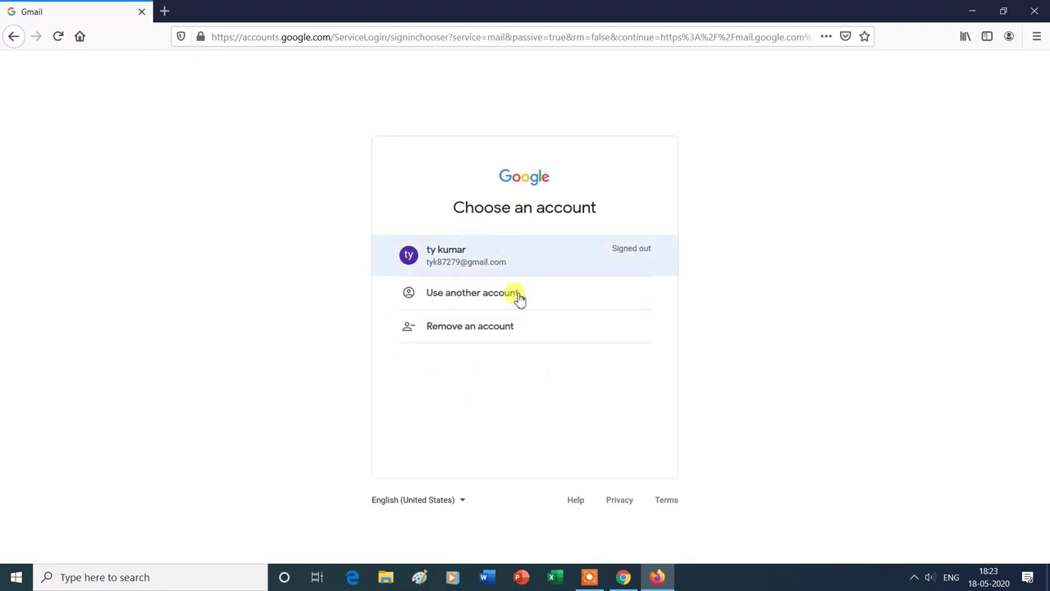
Sign in to Gmail with the saved account and its password.
{"action": "left_click", "coordinate": [464, 265]}
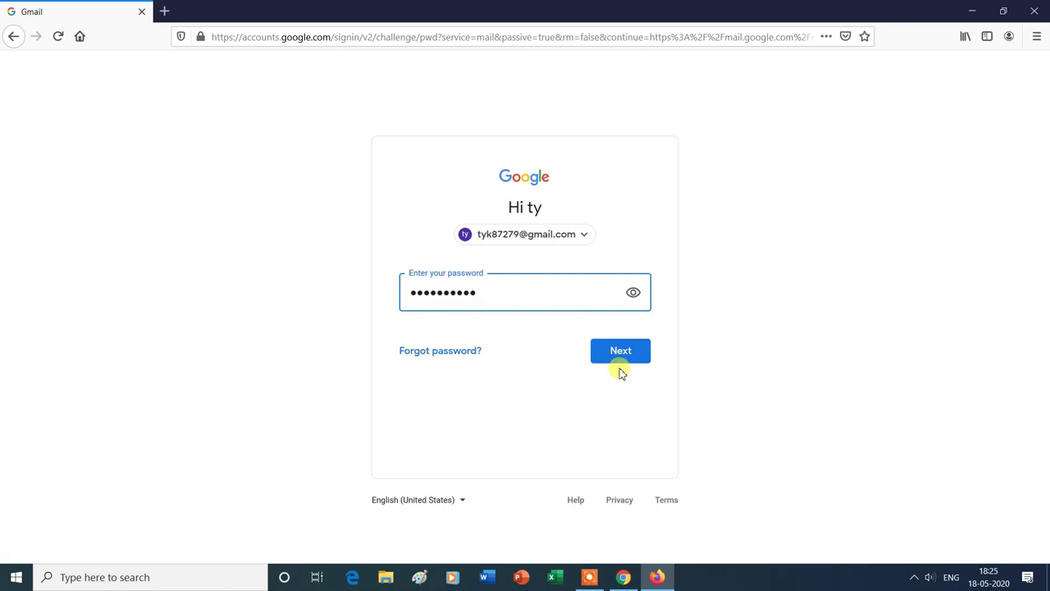
{"action": "left_click", "coordinate": [632, 355]}
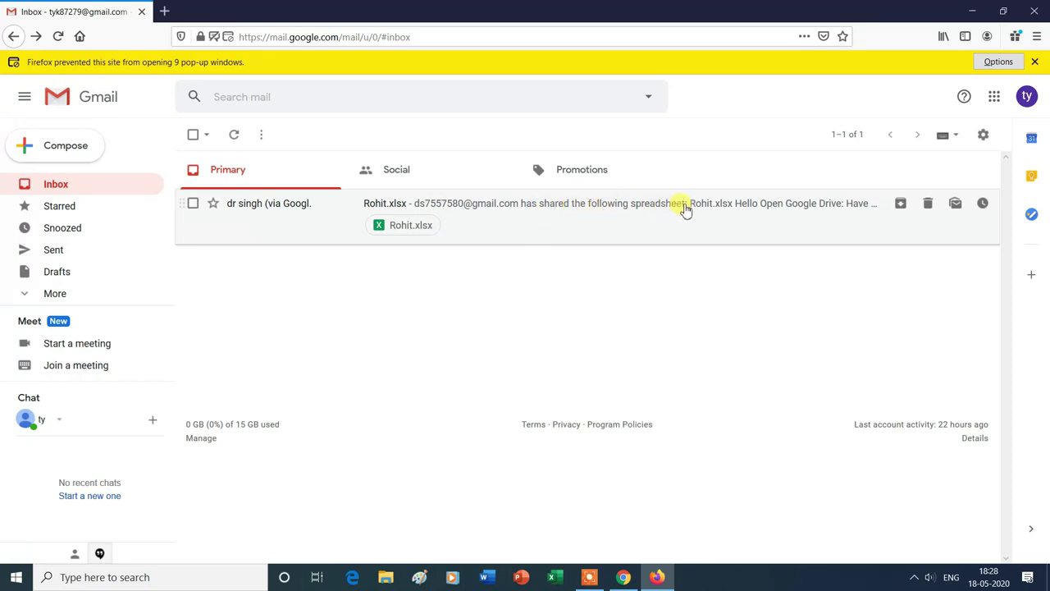
Open the Rohit.xlsx share email and open the shared spreadsheet from it.
{"action": "left_click", "coordinate": [708, 206]}
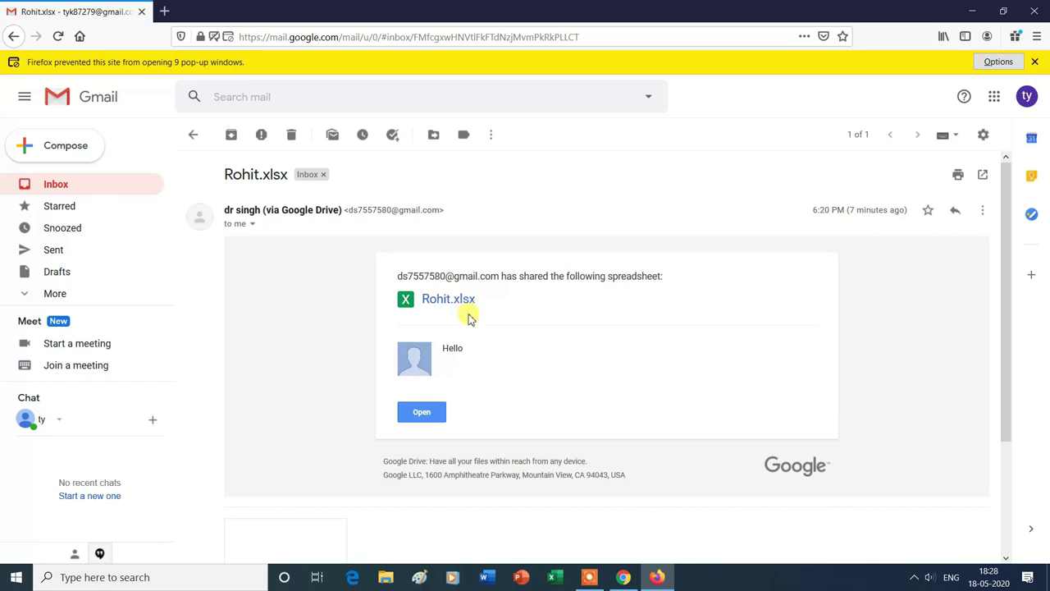
{"action": "left_click", "coordinate": [428, 415]}
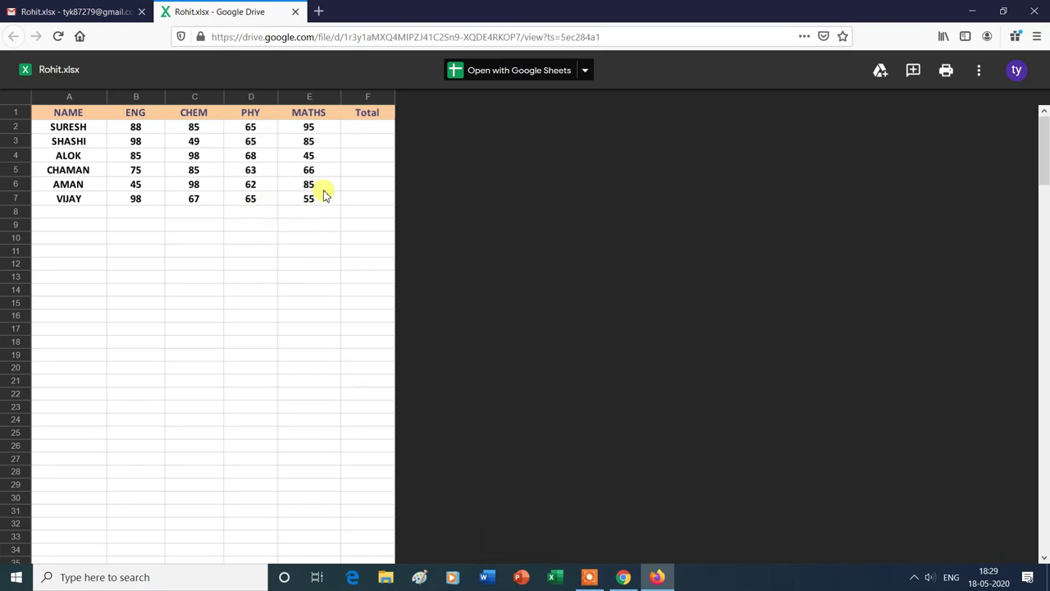
{"action": "mouse_move", "coordinate": [513, 69]}
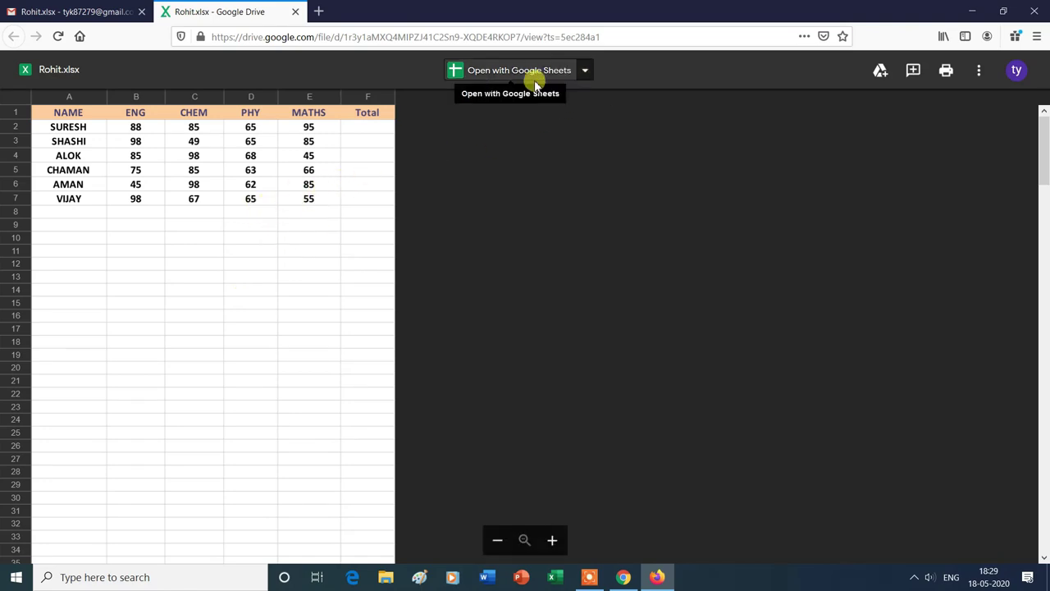
Open the Rohit.xlsx preview in Google Sheets from the Connected apps list.
{"action": "left_click", "coordinate": [585, 72]}
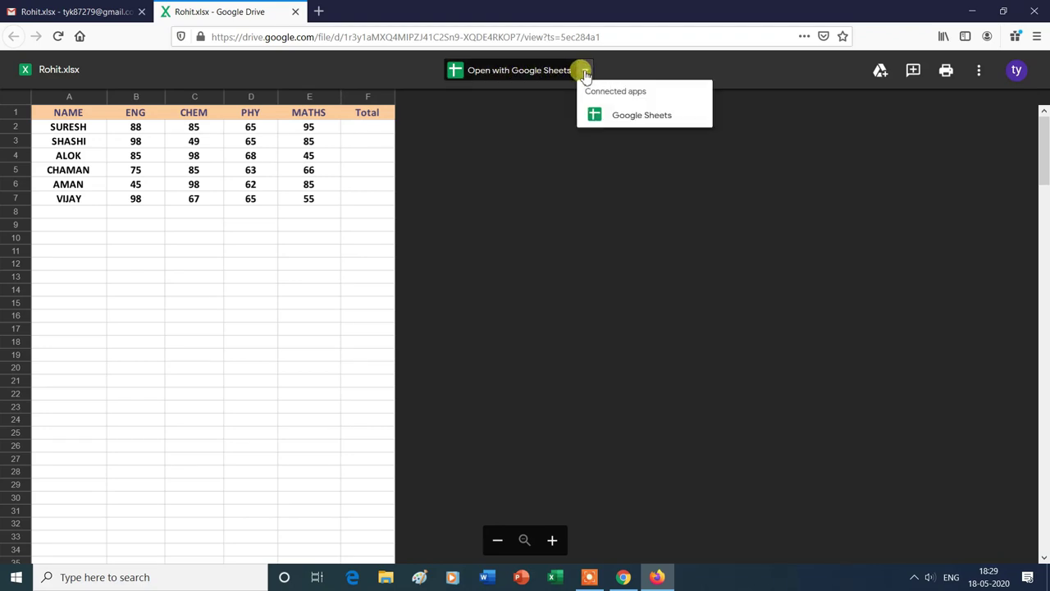
{"action": "left_click", "coordinate": [628, 119]}
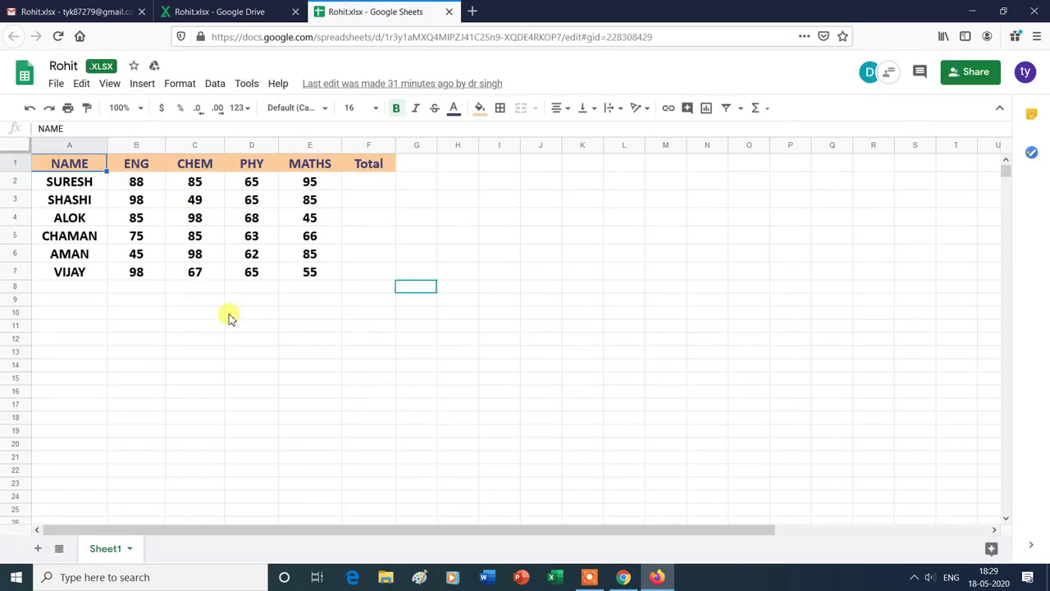
Set the recipient's marks sheet zoom to 200%.
{"action": "left_click", "coordinate": [141, 109]}
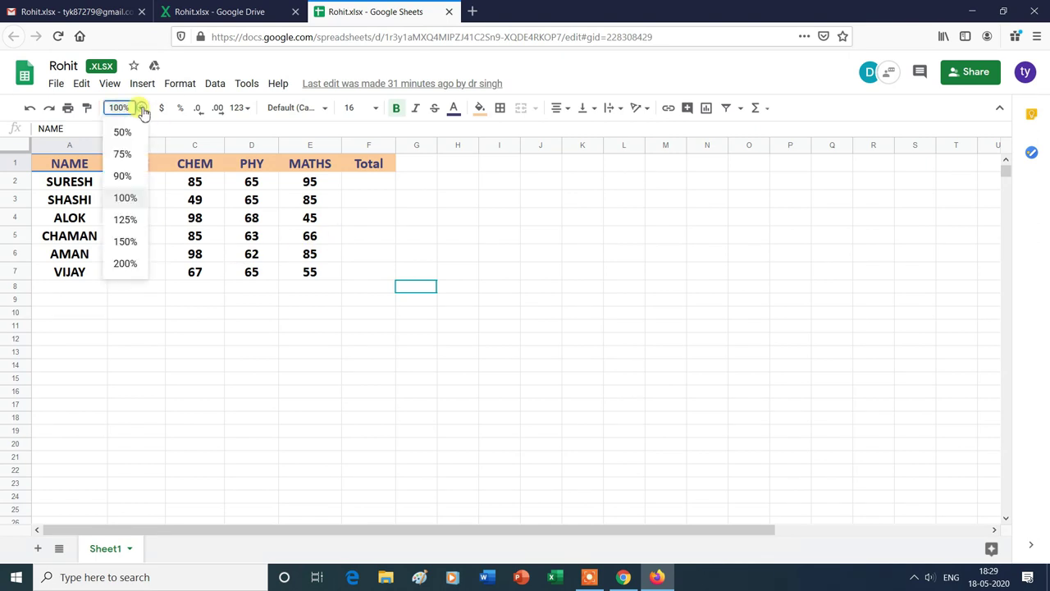
{"action": "left_click", "coordinate": [124, 264]}
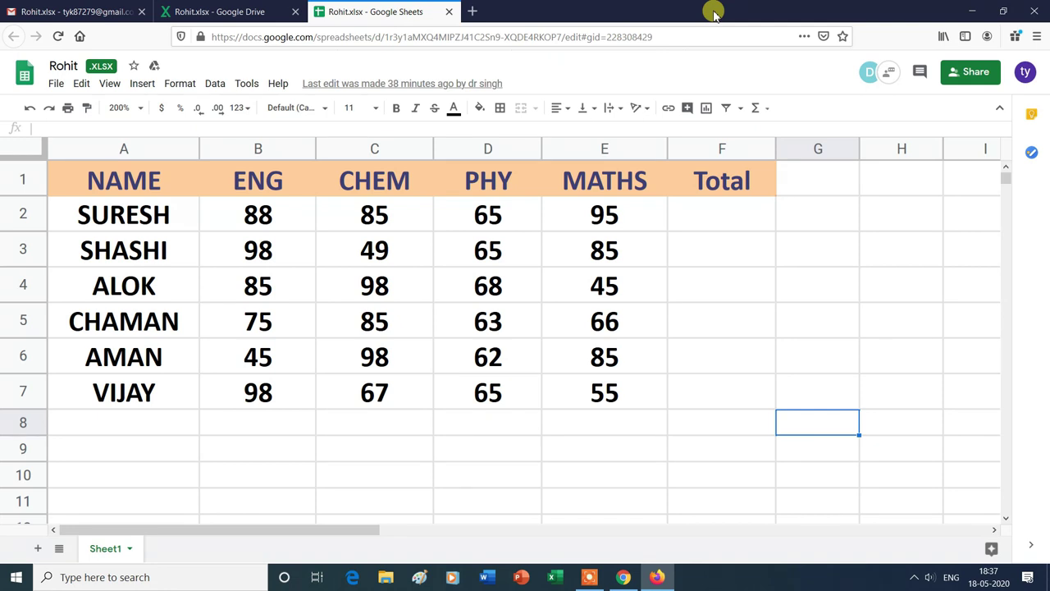
Snap the Firefox sheet window to the left and stretch it taller to show more rows.
{"action": "key", "text": "super+Down"}
{"action": "key", "text": "super+Left"}
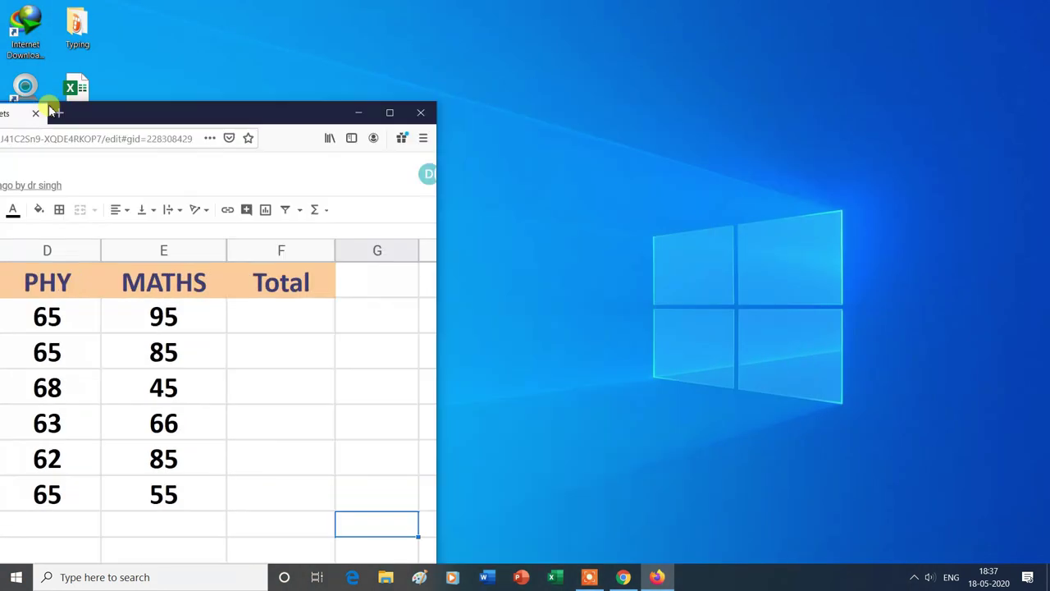
{"action": "key", "text": "super+Up"}
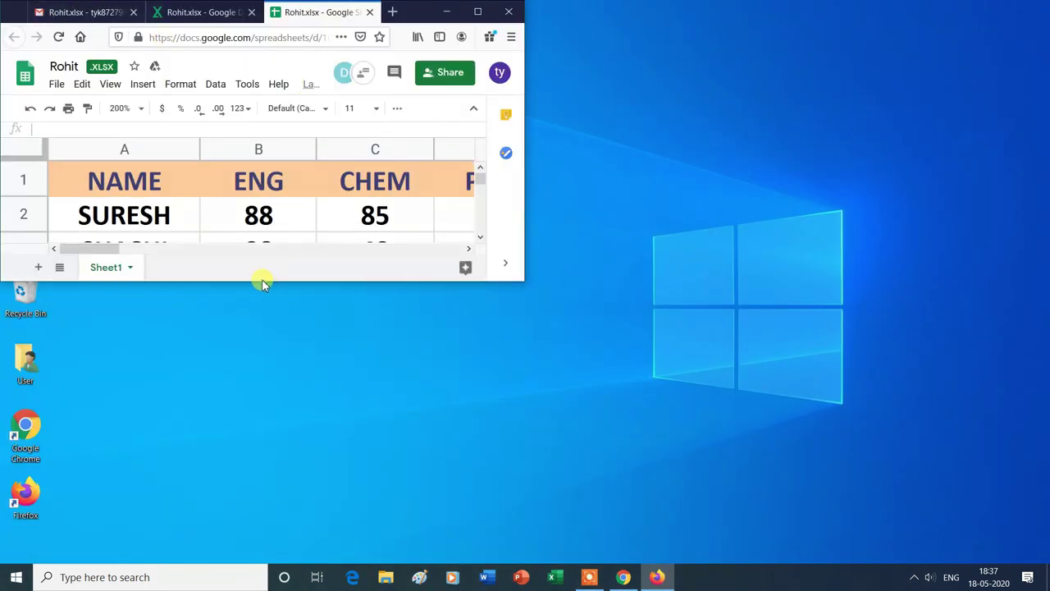
{"action": "left_click_drag", "start_coordinate": [259, 281], "coordinate": [214, 562]}
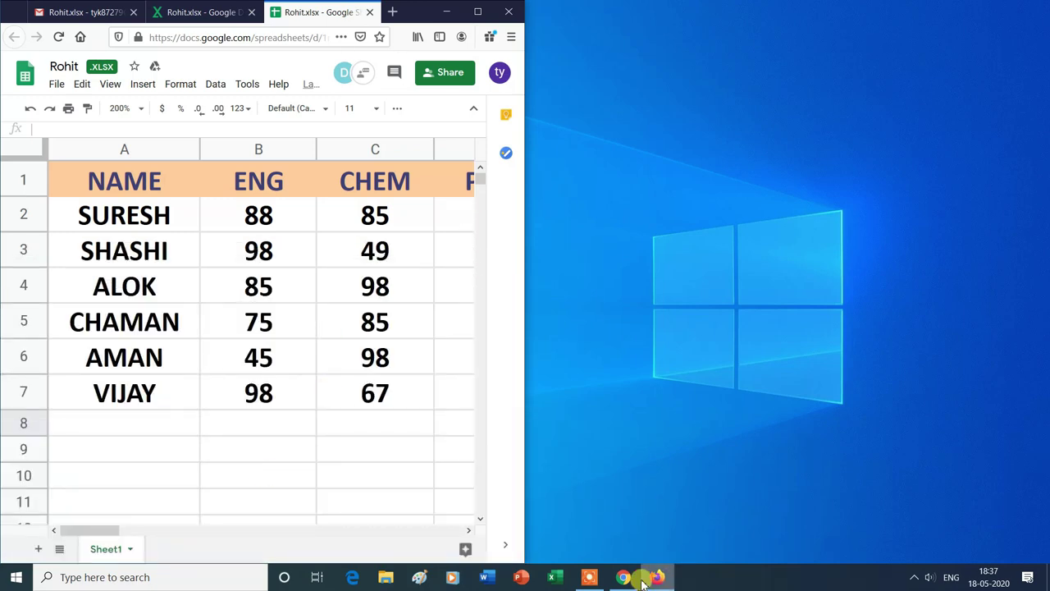
{"action": "mouse_move", "coordinate": [624, 577]}
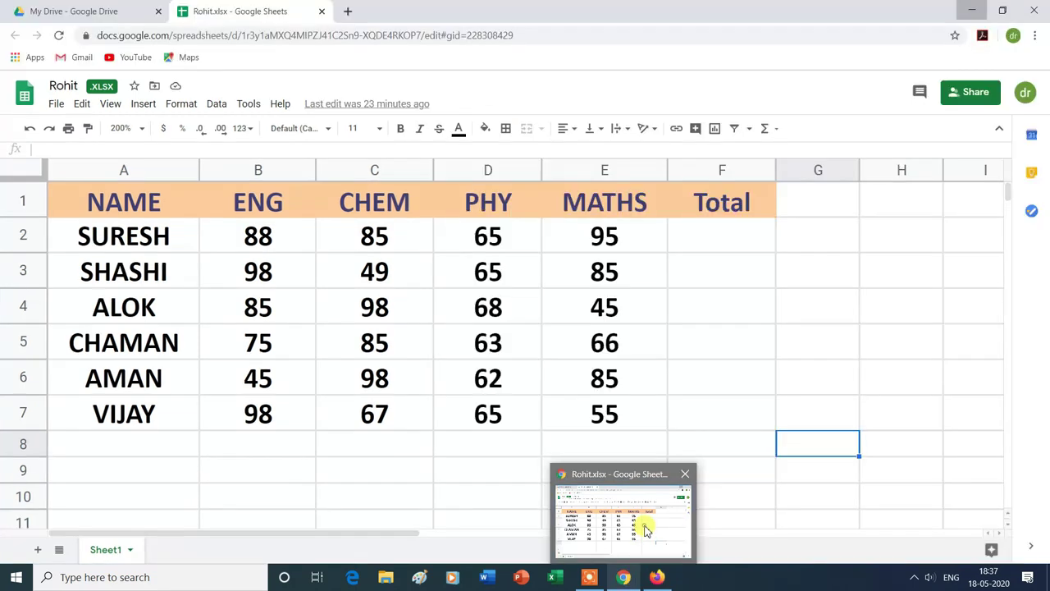
Bring up the Chrome copy of the sheet and fit it into the right half of the screen.
{"action": "left_click", "coordinate": [645, 529]}
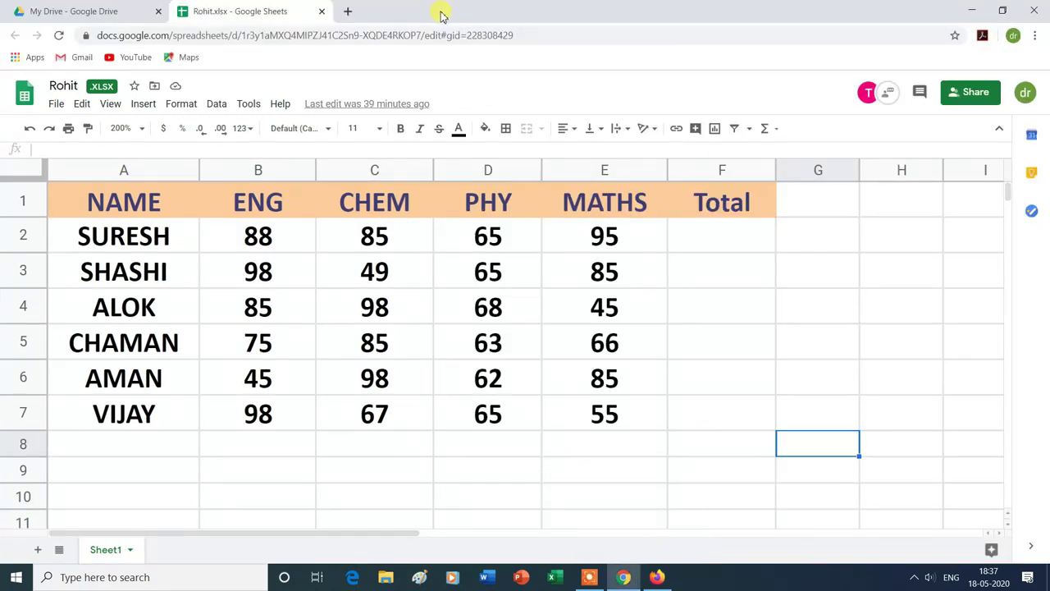
{"action": "left_click_drag", "start_coordinate": [441, 15], "coordinate": [1046, 79]}
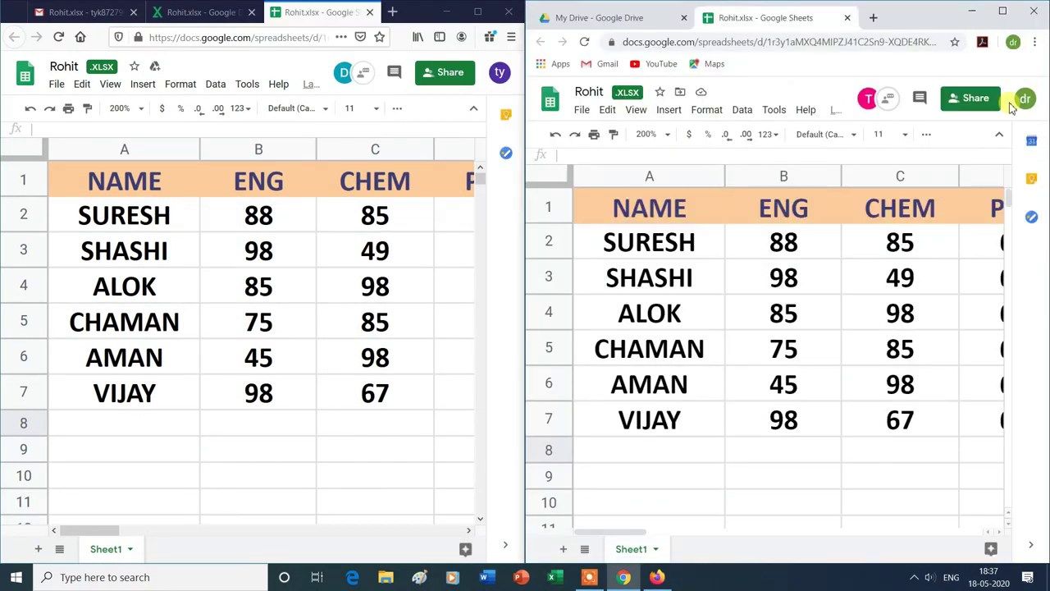
{"action": "left_click", "coordinate": [783, 476]}
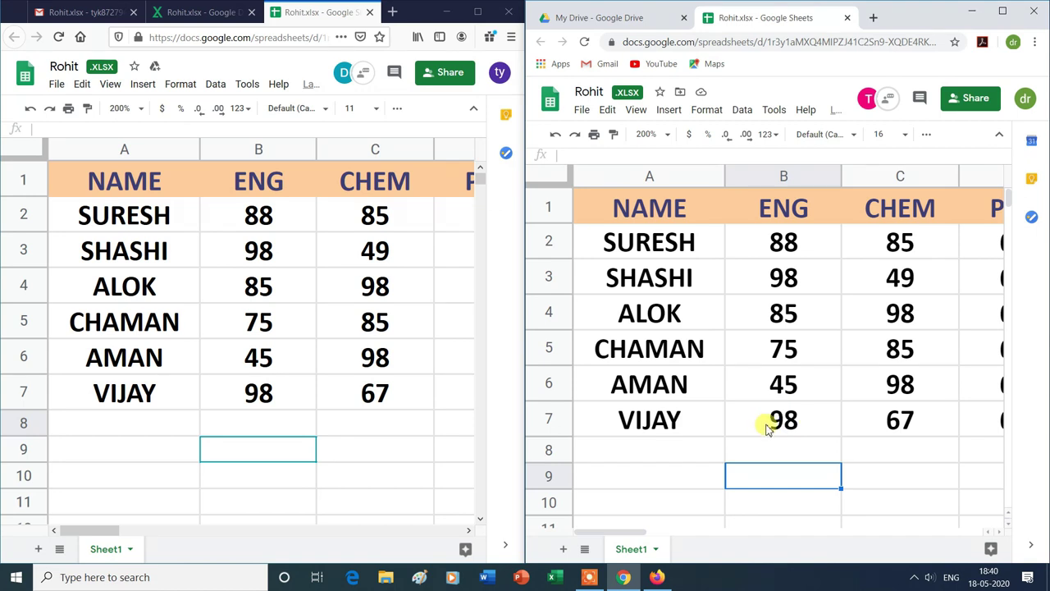
{"action": "left_click", "coordinate": [253, 215]}
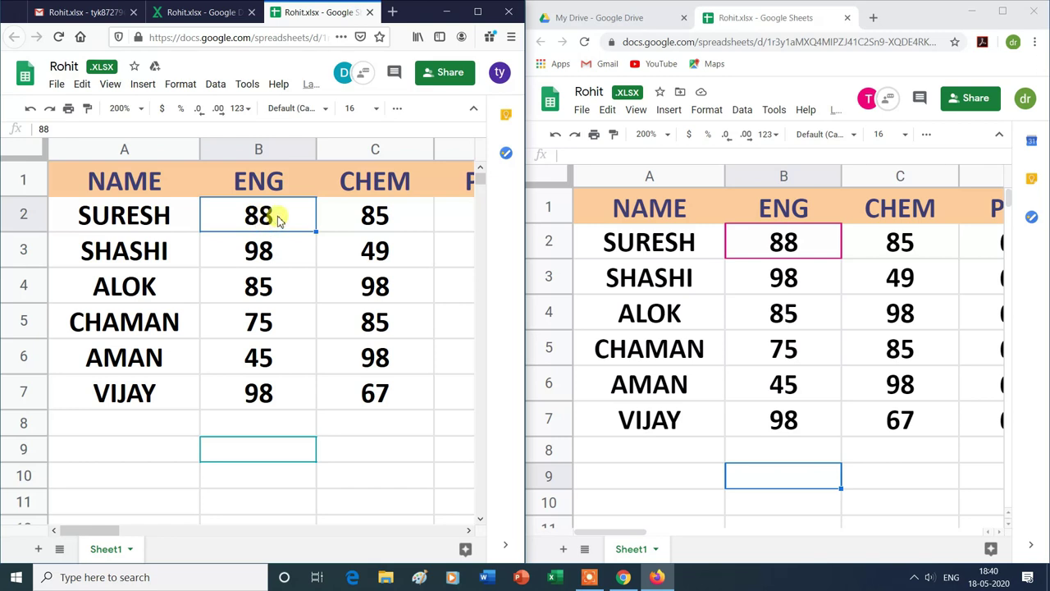
Change SURESH's ENG mark in B2 to 95 in the left window.
{"action": "type", "text": "95"}
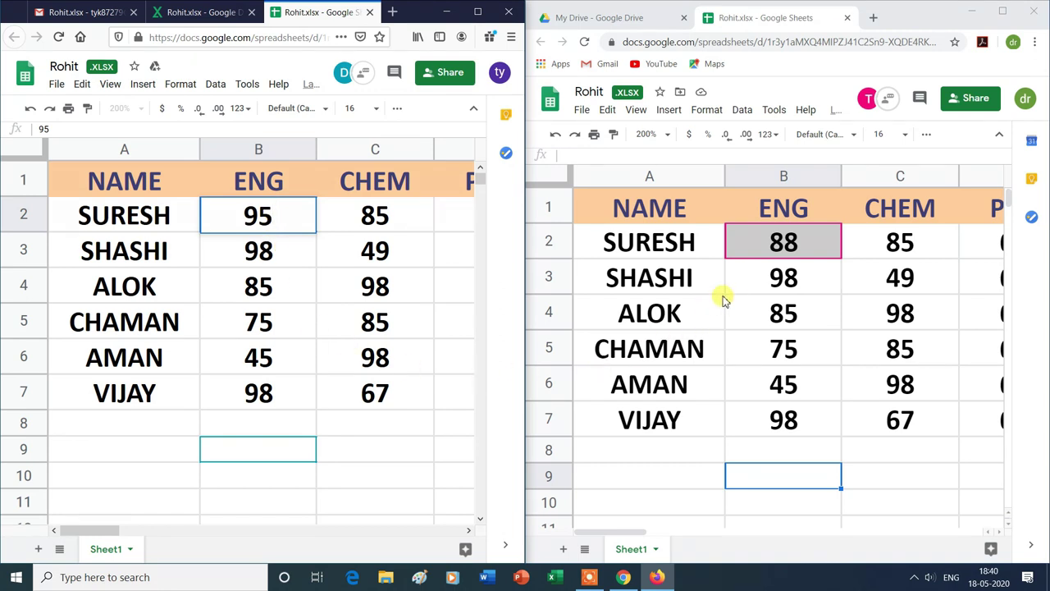
{"action": "left_click", "coordinate": [364, 449]}
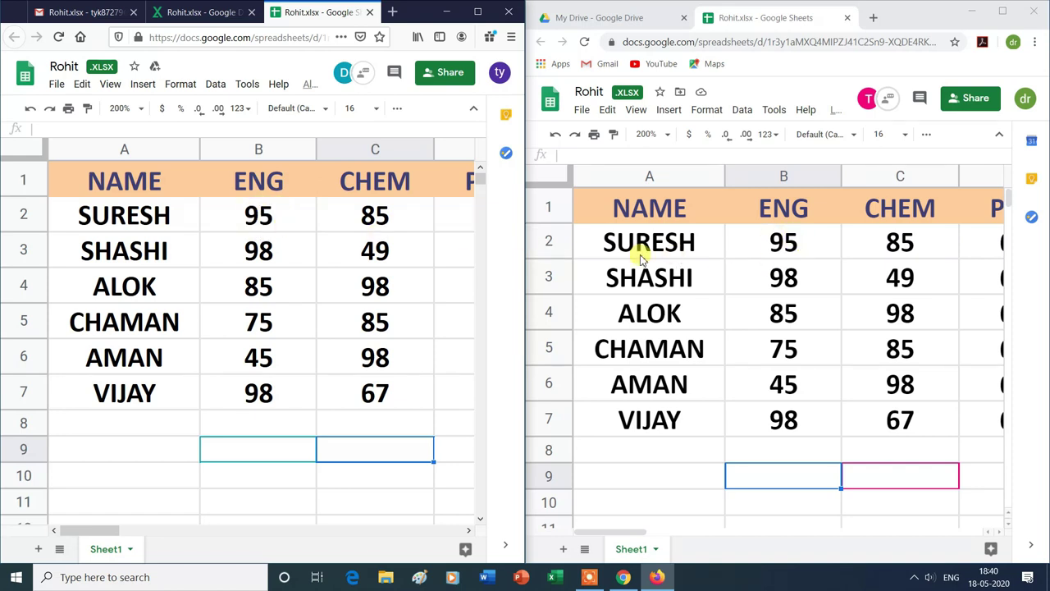
{"action": "left_click", "coordinate": [256, 259]}
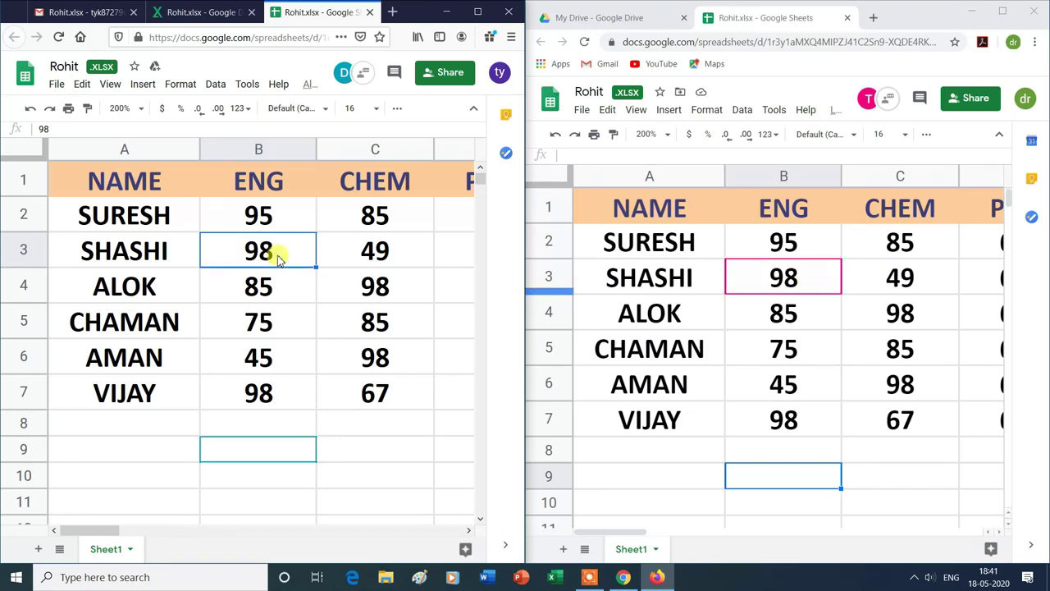
Enter 75 for SHASHI's ENG mark in the left window and 90 for AMAN's in the right.
{"action": "type", "text": "75"}
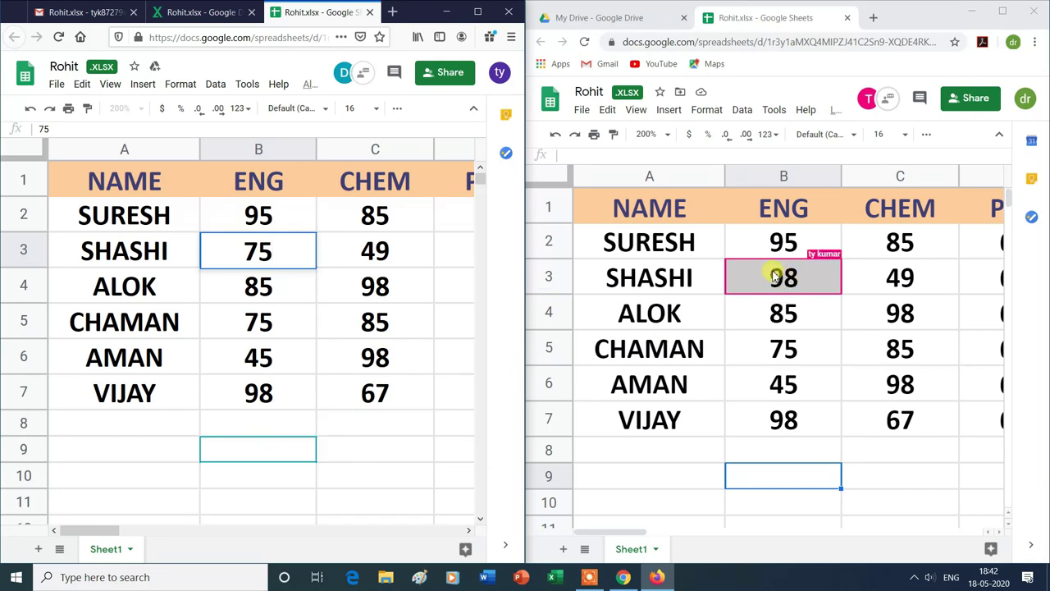
{"action": "left_click", "coordinate": [363, 450]}
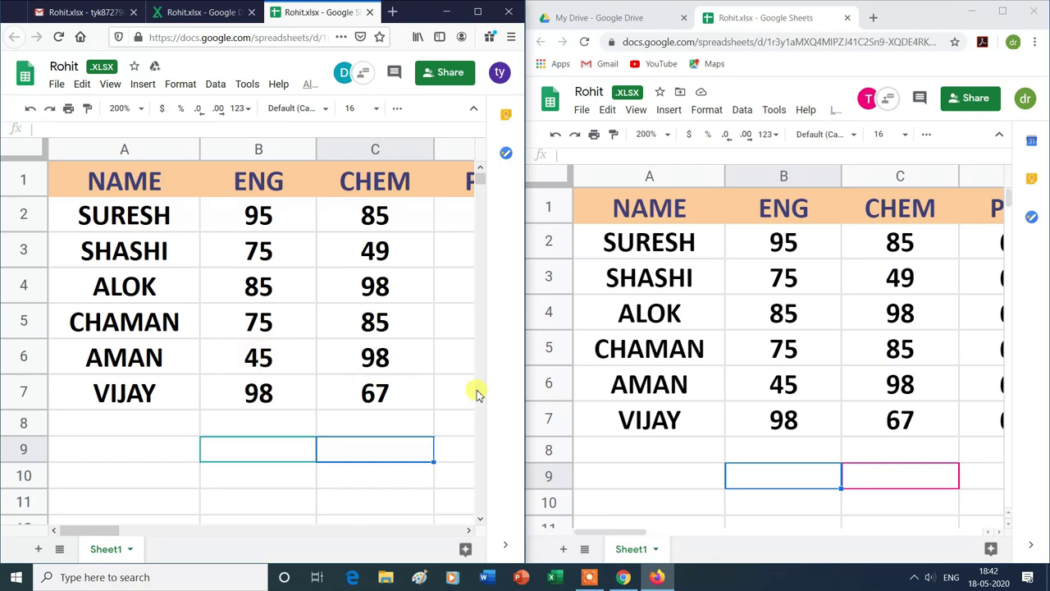
{"action": "left_click", "coordinate": [787, 389]}
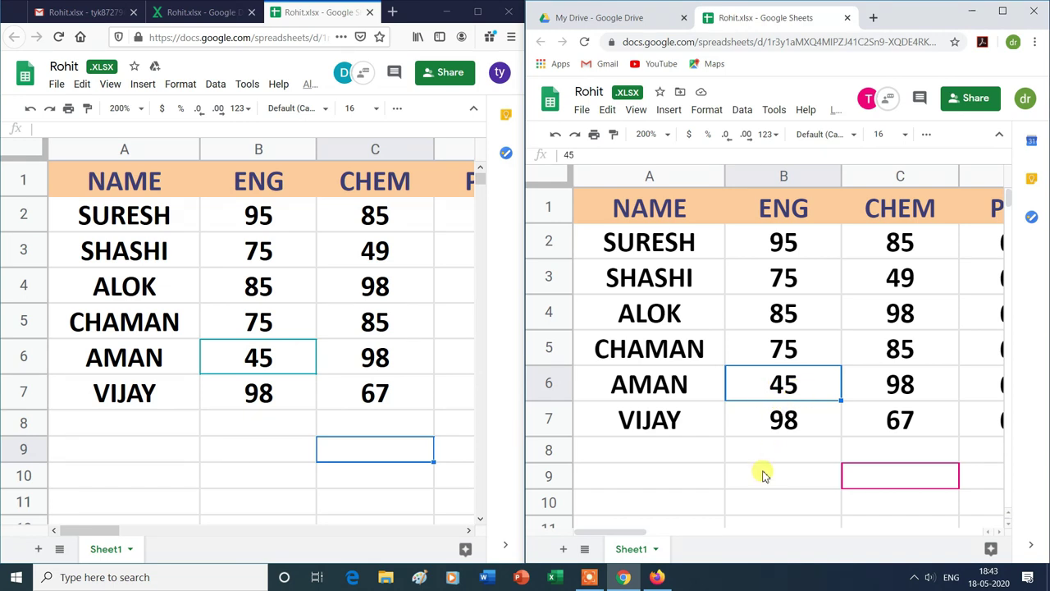
{"action": "type", "text": "90"}
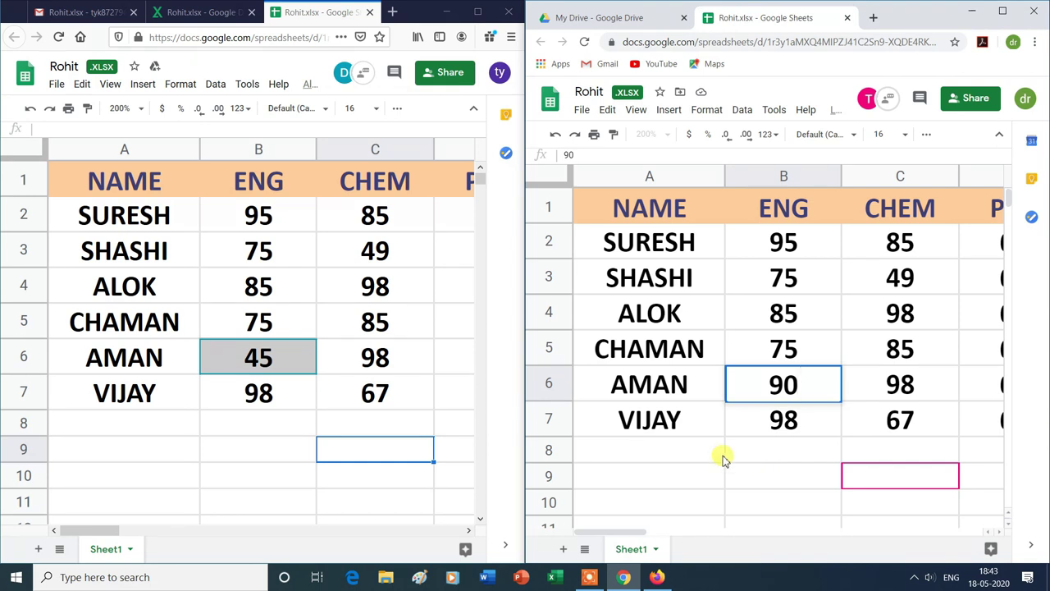
{"action": "left_click", "coordinate": [779, 472]}
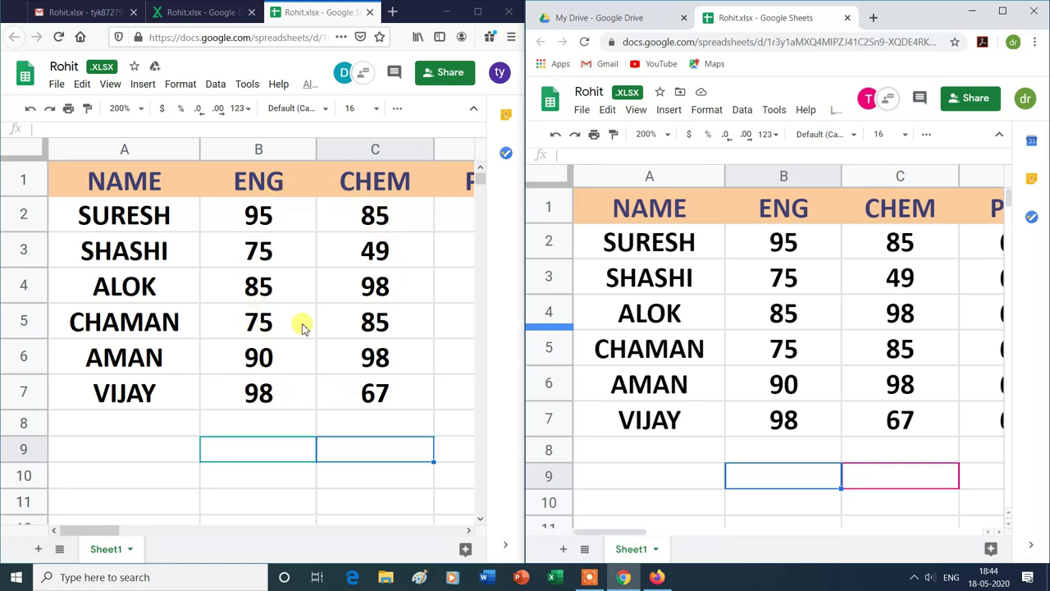
{"action": "left_click", "coordinate": [976, 102]}
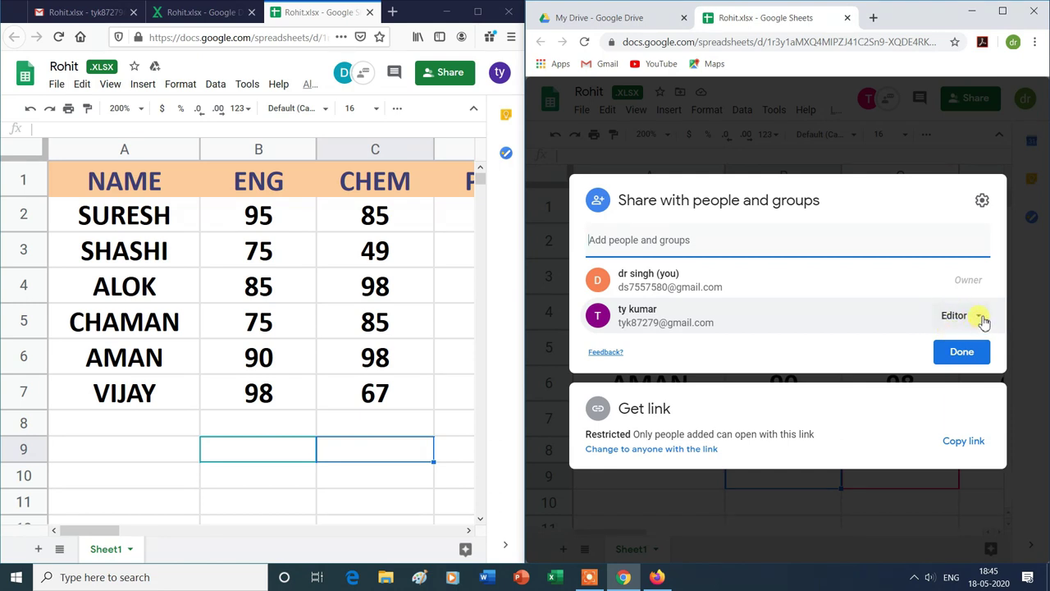
Change the collaborator's access to Rohit.xlsx from Editor to Viewer and save it.
{"action": "left_click", "coordinate": [979, 317]}
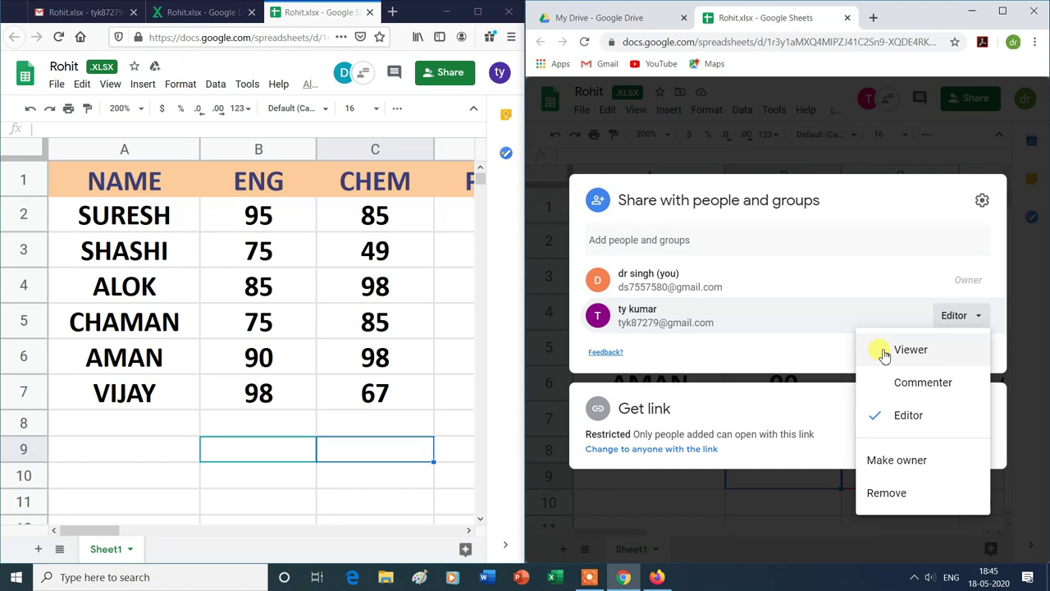
{"action": "left_click", "coordinate": [885, 353]}
{"action": "left_click", "coordinate": [961, 355]}
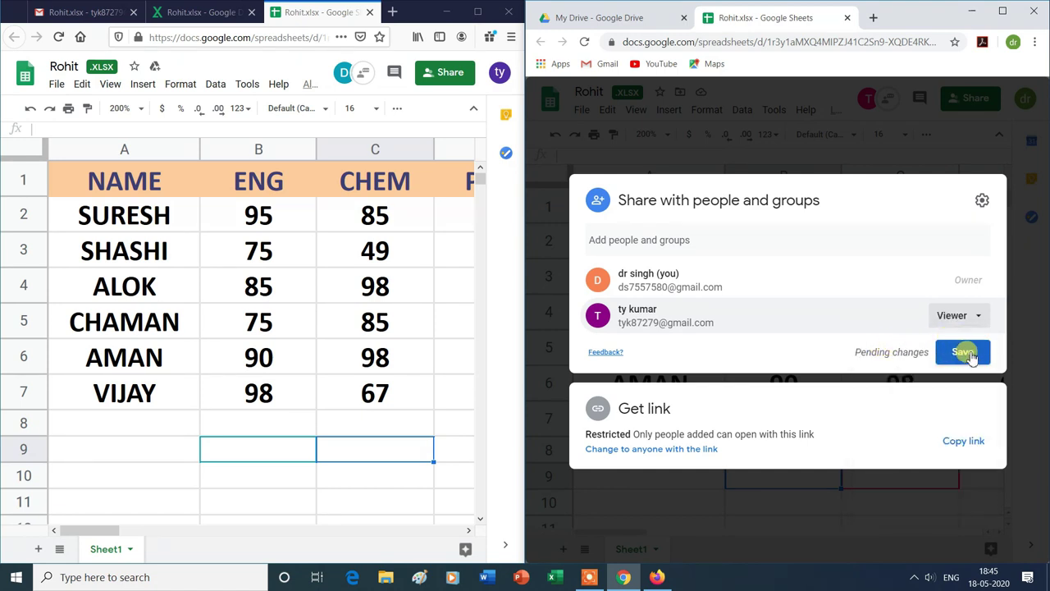
{"action": "left_click", "coordinate": [964, 353]}
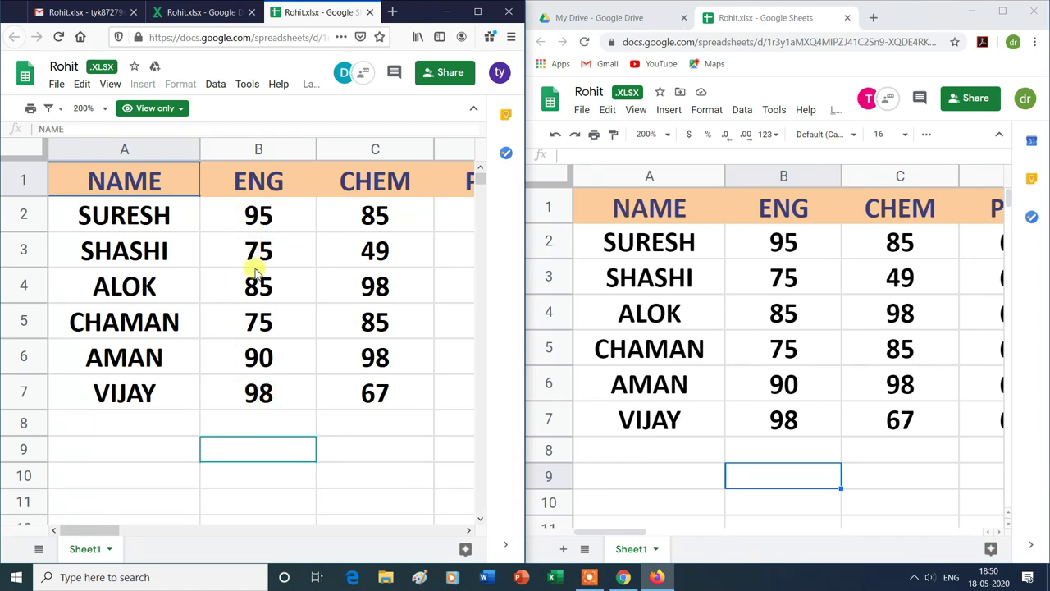
{"action": "left_click", "coordinate": [378, 220]}
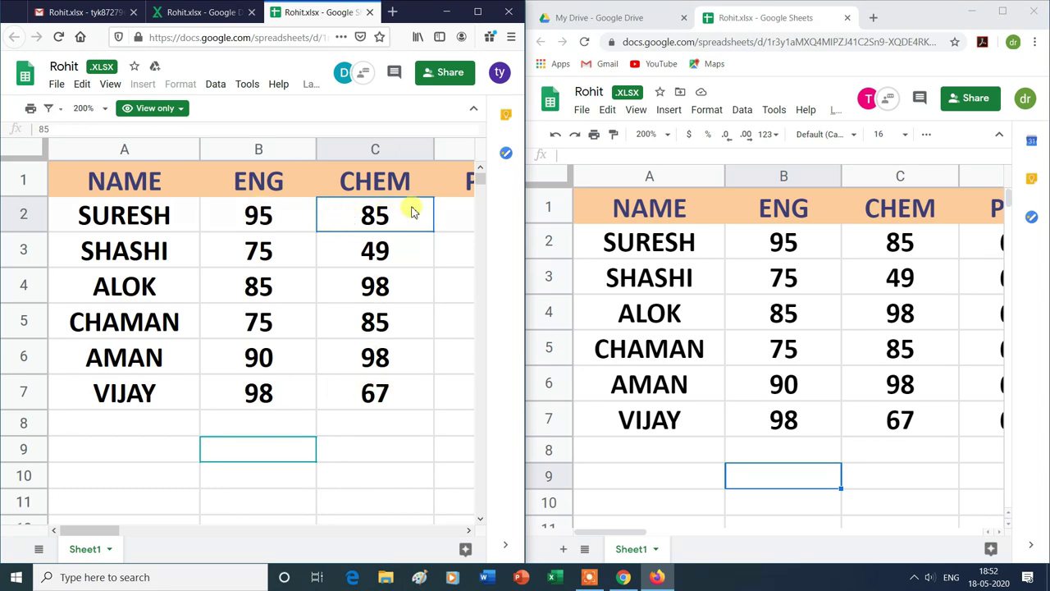
{"action": "left_click", "coordinate": [191, 186]}
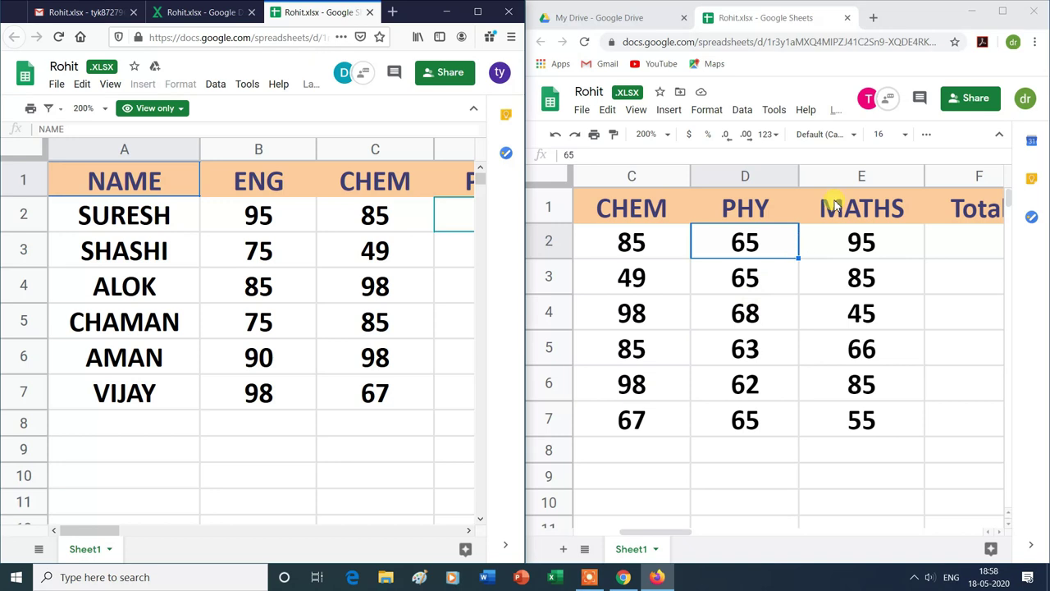
Switch the second collaborator from Viewer back to Editor, save, and reload their view-only copy.
{"action": "left_click", "coordinate": [976, 99]}
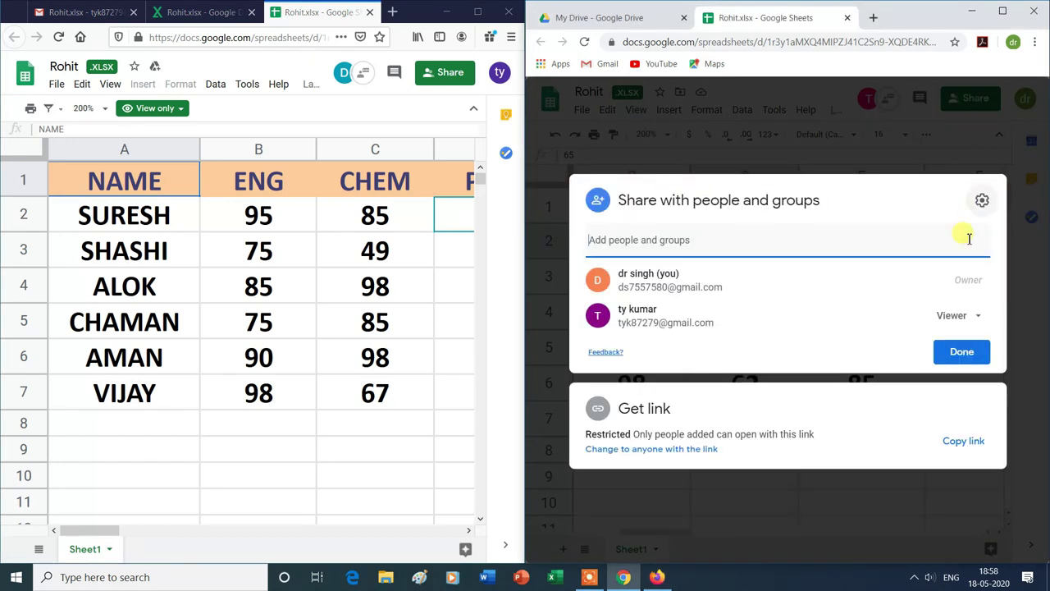
{"action": "left_click", "coordinate": [978, 320]}
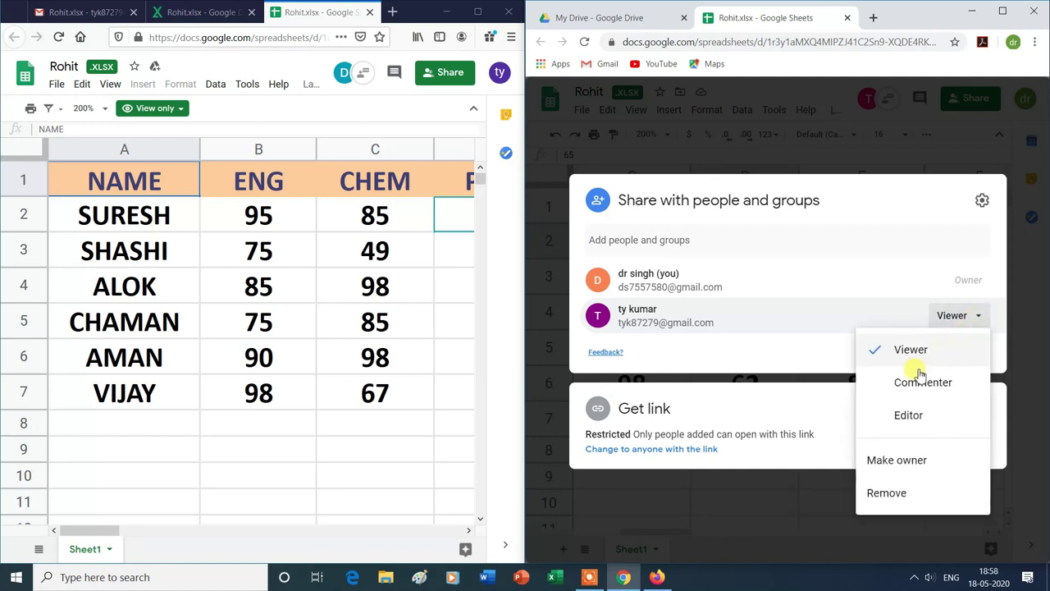
{"action": "left_click", "coordinate": [894, 420]}
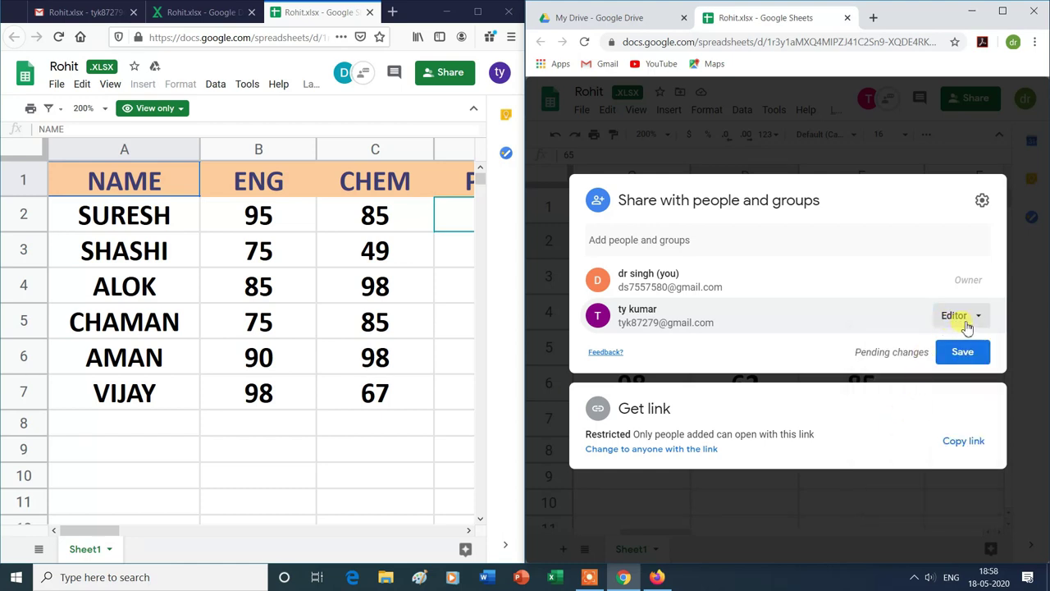
{"action": "left_click", "coordinate": [963, 352]}
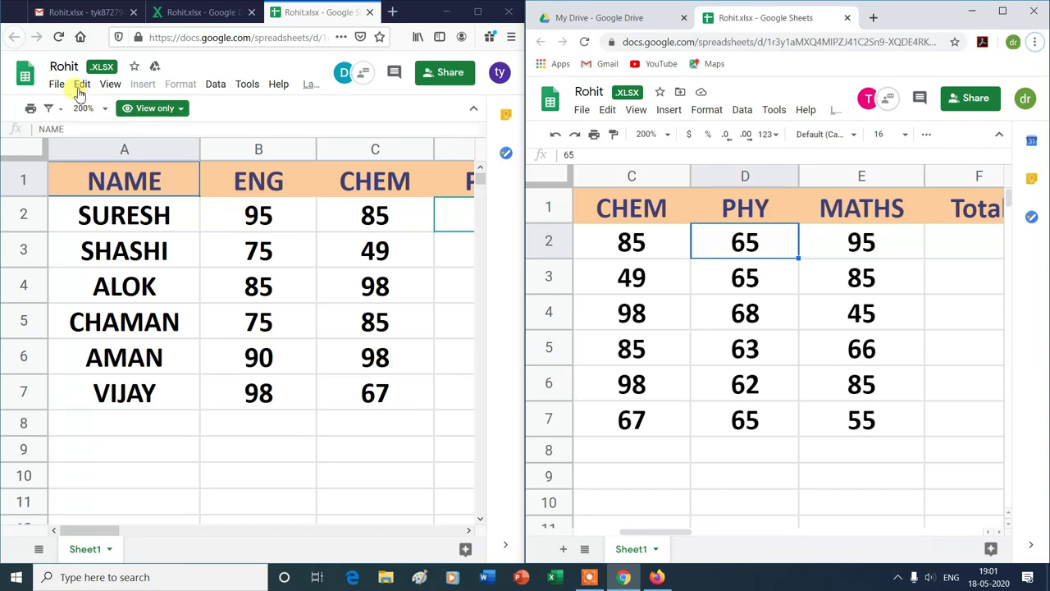
{"action": "left_click", "coordinate": [59, 39]}
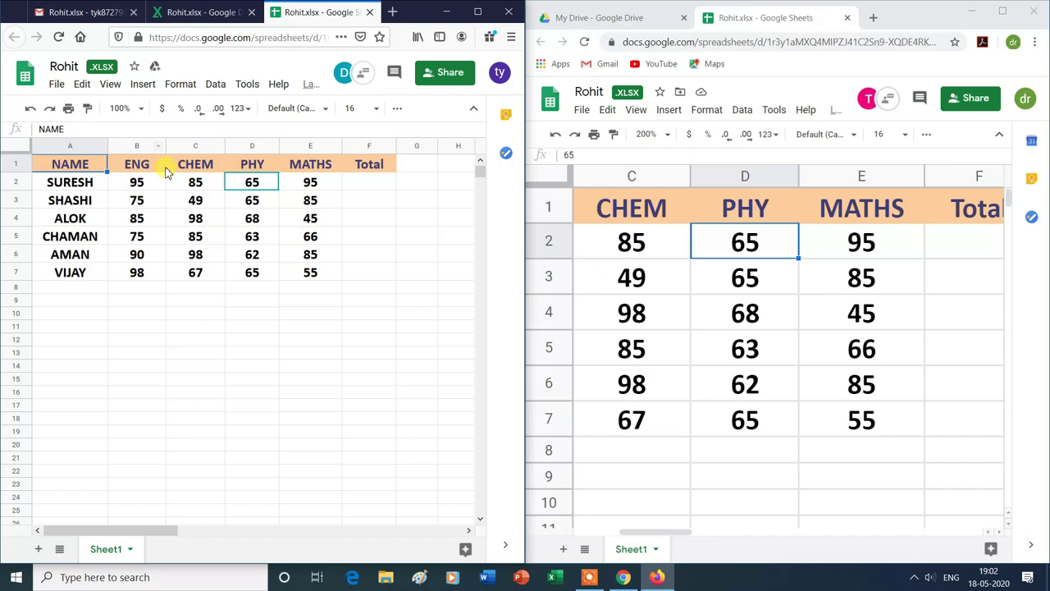
Zoom the reloaded left copy of the sheet to 200%.
{"action": "left_click", "coordinate": [141, 109]}
{"action": "left_click", "coordinate": [133, 265]}
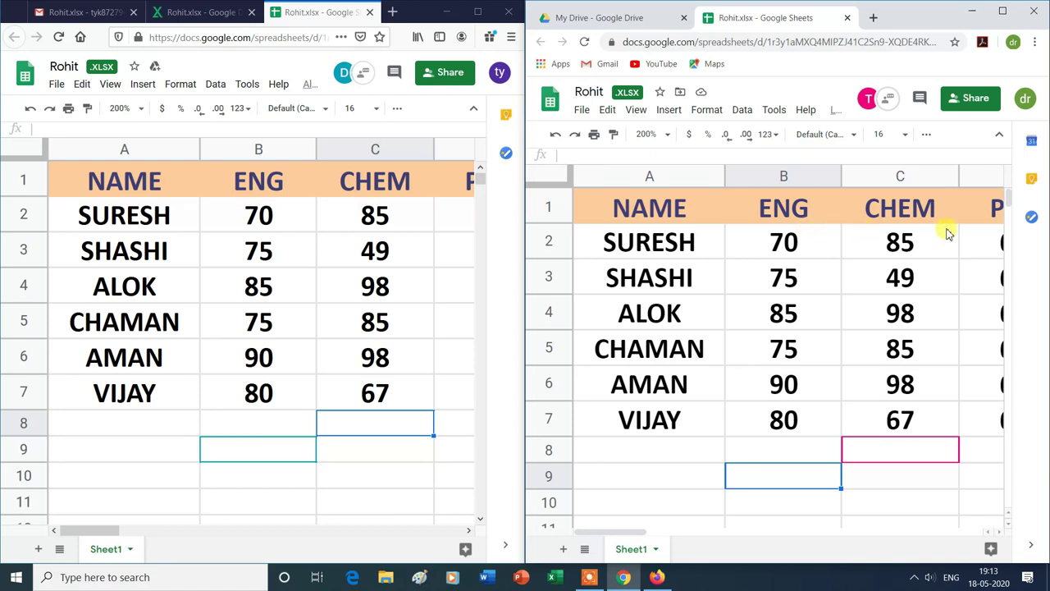
{"action": "key", "text": "Up"}
{"action": "key", "text": "Up"}
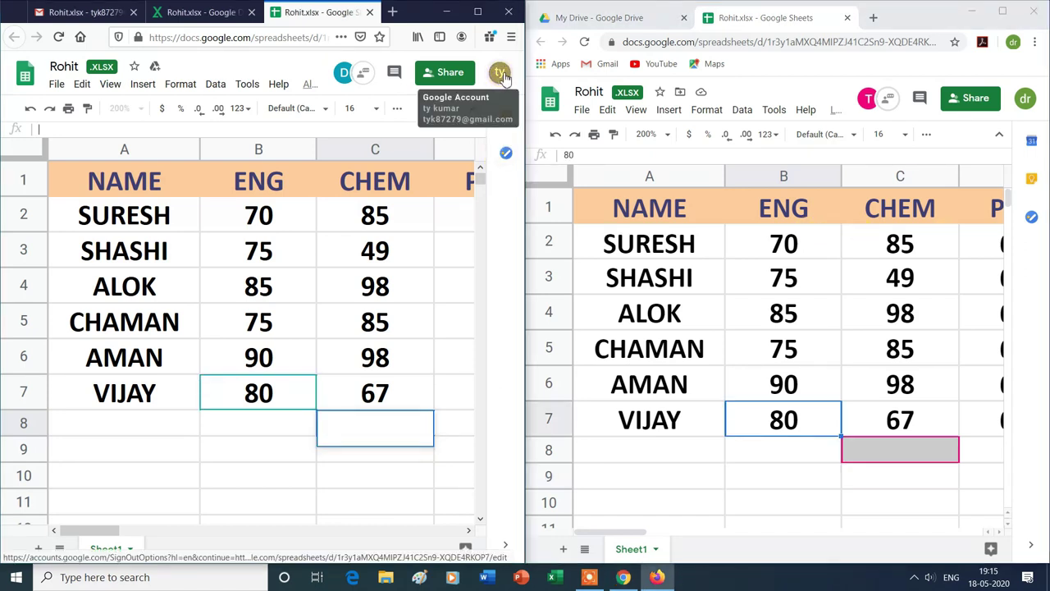
Sign out of the second Google account, close Firefox, and maximize the owner's spreadsheet window.
{"action": "left_click", "coordinate": [502, 76]}
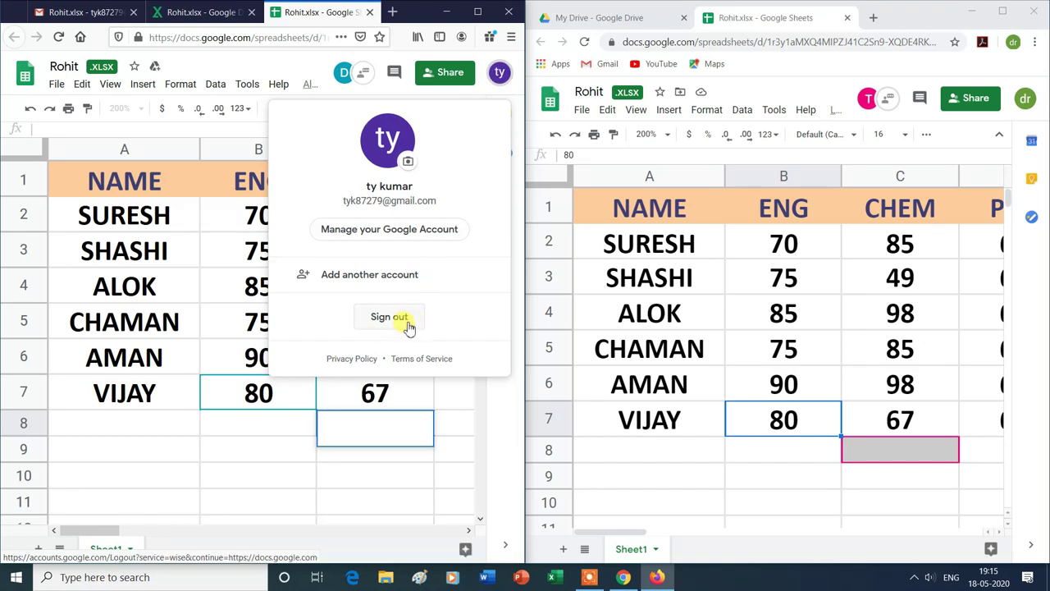
{"action": "left_click", "coordinate": [392, 320]}
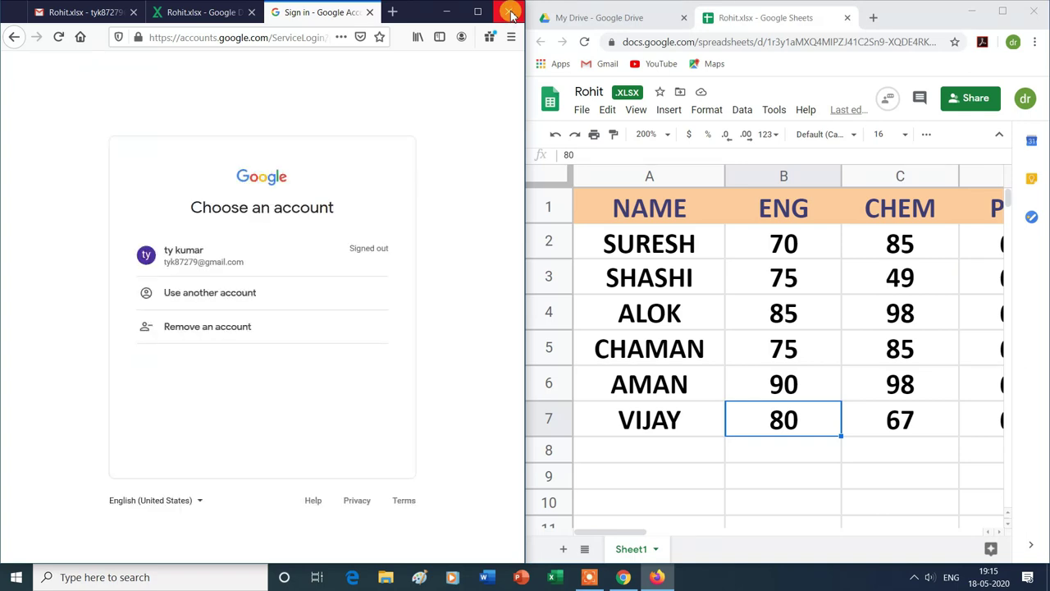
{"action": "left_click", "coordinate": [510, 13]}
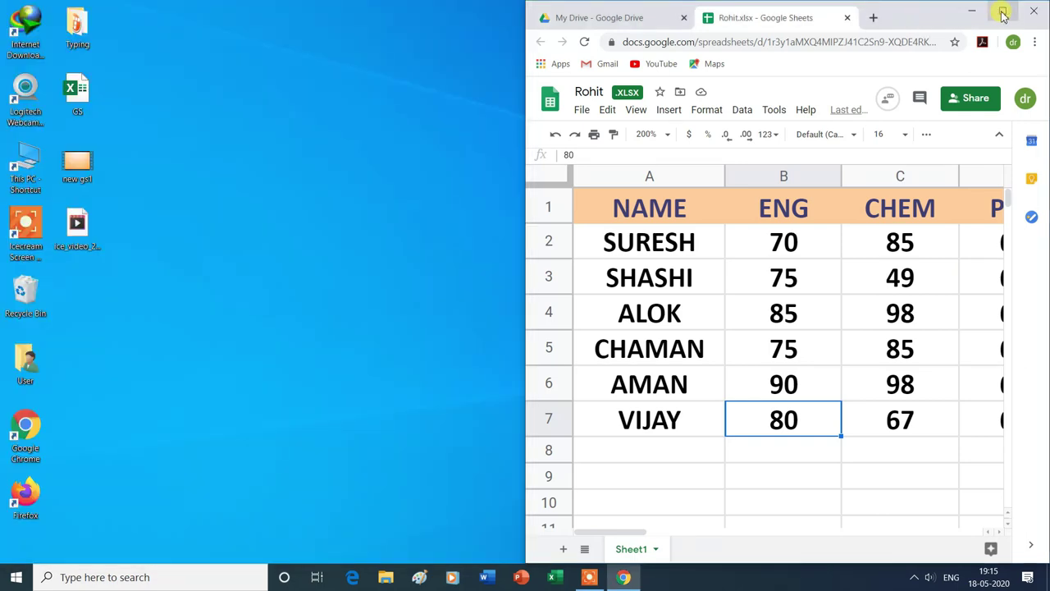
{"action": "left_click", "coordinate": [1002, 12]}
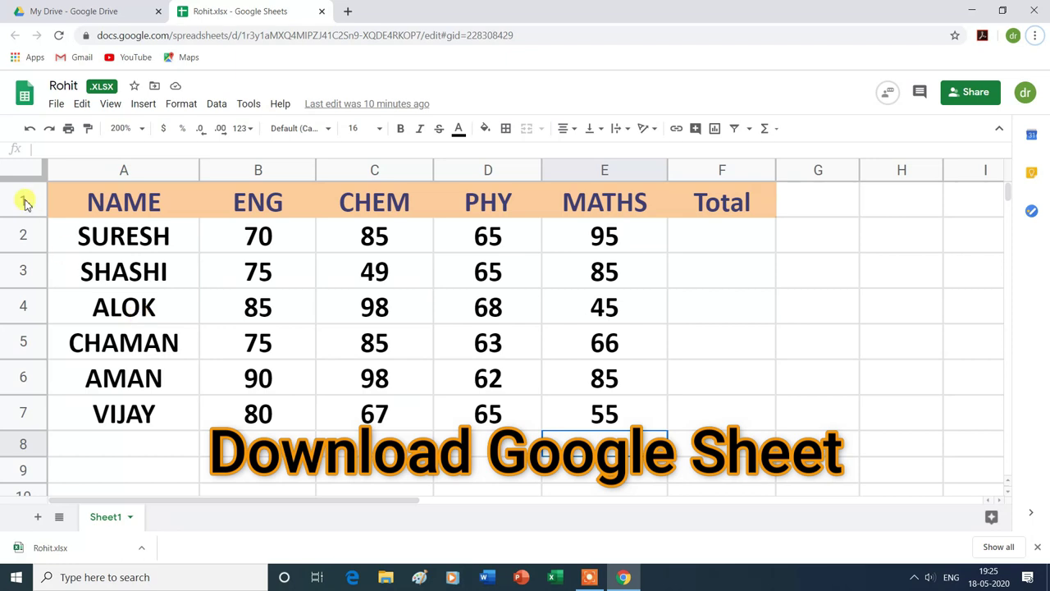
Download Rohit from File > Download as a Microsoft Excel (.xlsx) file.
{"action": "left_click", "coordinate": [56, 105]}
{"action": "mouse_move", "coordinate": [92, 283]}
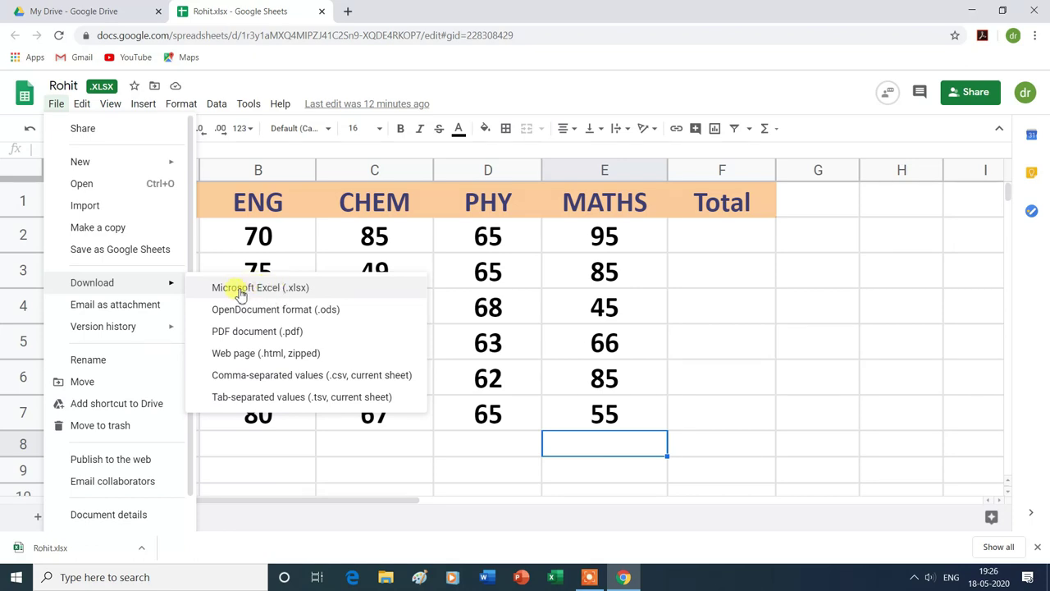
{"action": "left_click", "coordinate": [254, 289]}
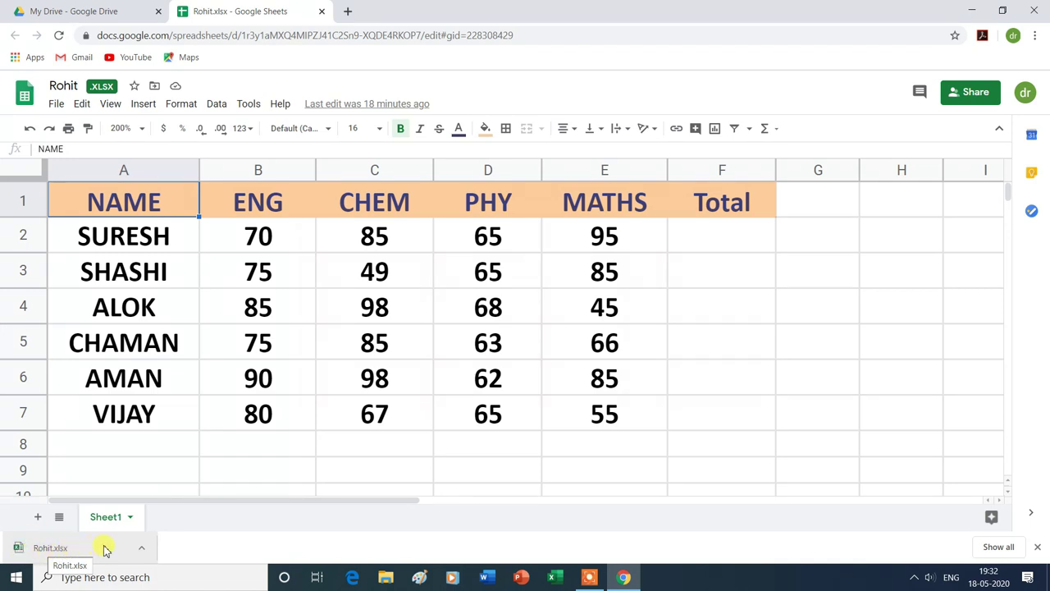
{"action": "left_click", "coordinate": [971, 12]}
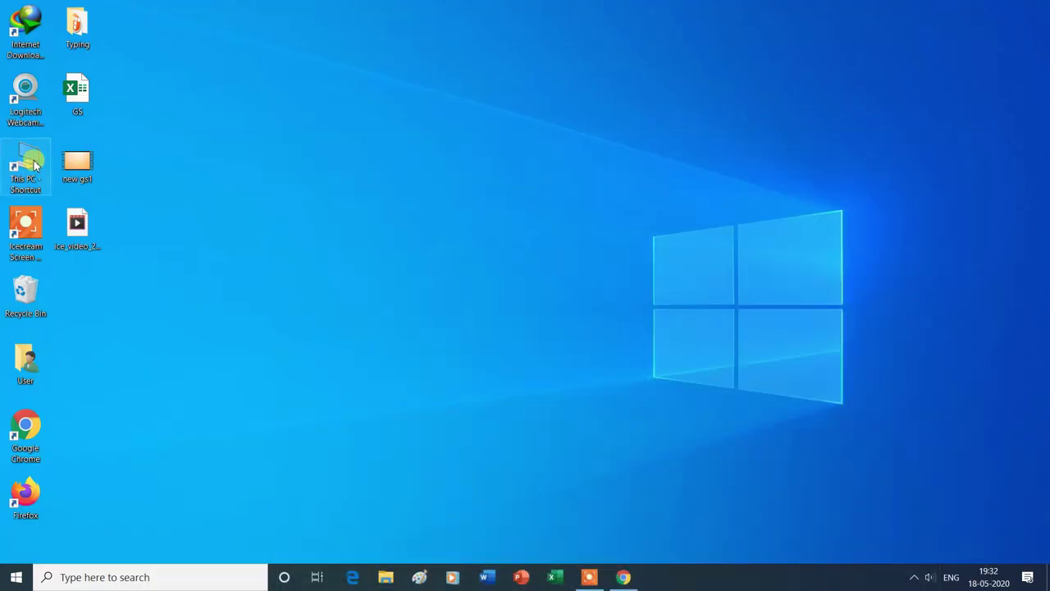
{"action": "double_click", "coordinate": [33, 164]}
{"action": "left_click", "coordinate": [55, 172]}
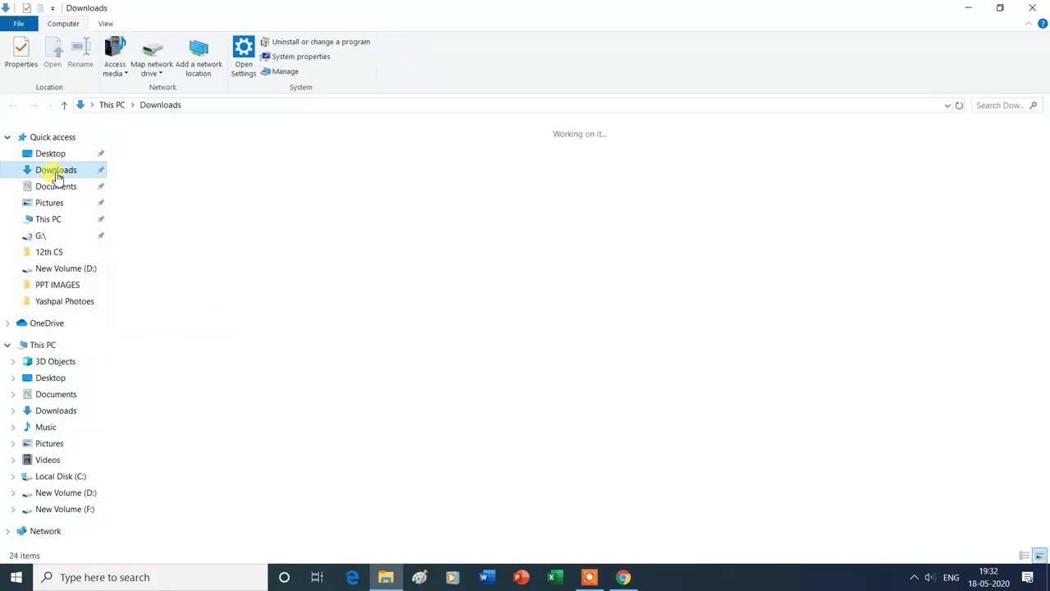
{"action": "key", "text": "alt"}
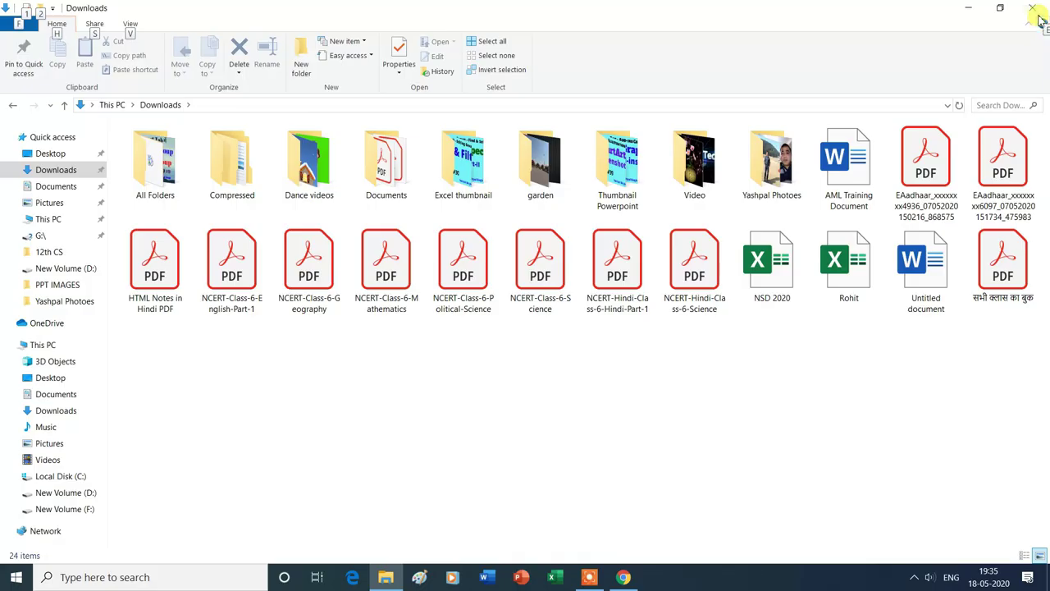
{"action": "left_click", "coordinate": [1035, 9]}
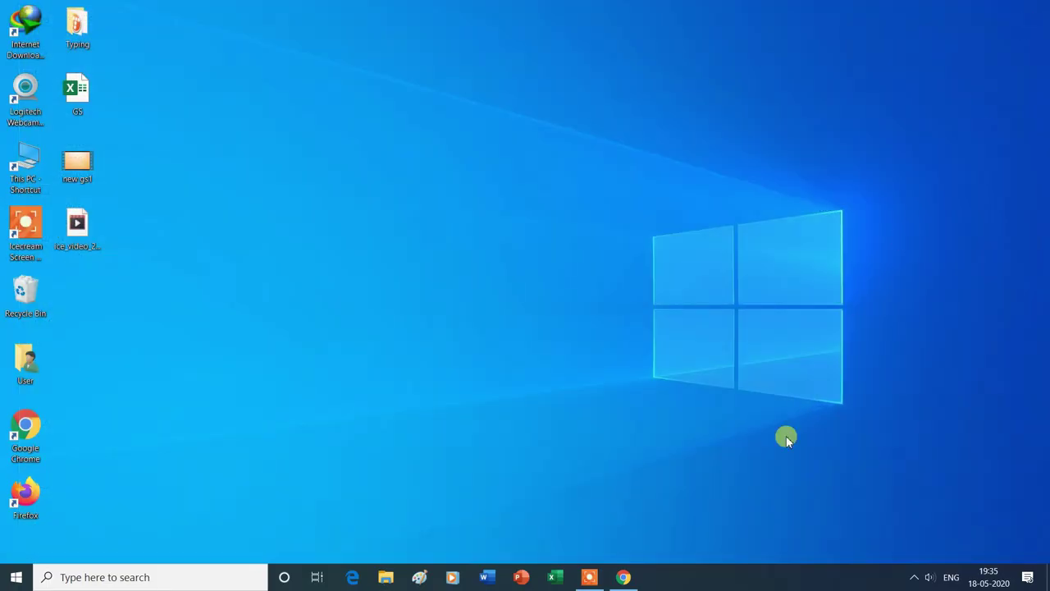
{"action": "left_click", "coordinate": [625, 579]}
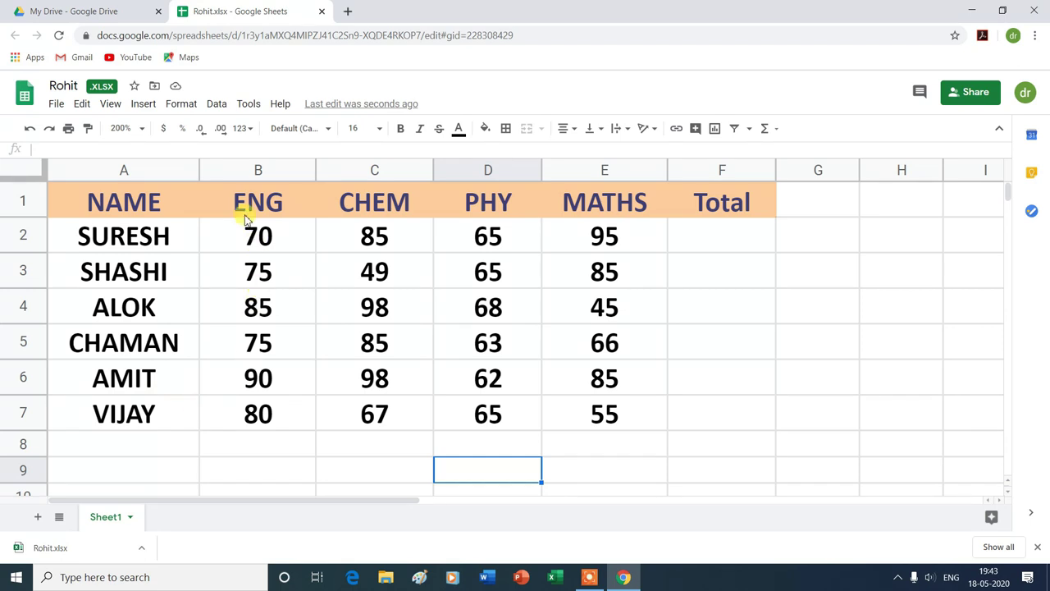
Insert an empty column left of ENG, making it the new column B.
{"action": "mouse_move", "coordinate": [257, 170]}
{"action": "left_click", "coordinate": [229, 170]}
{"action": "right_click", "coordinate": [229, 170]}
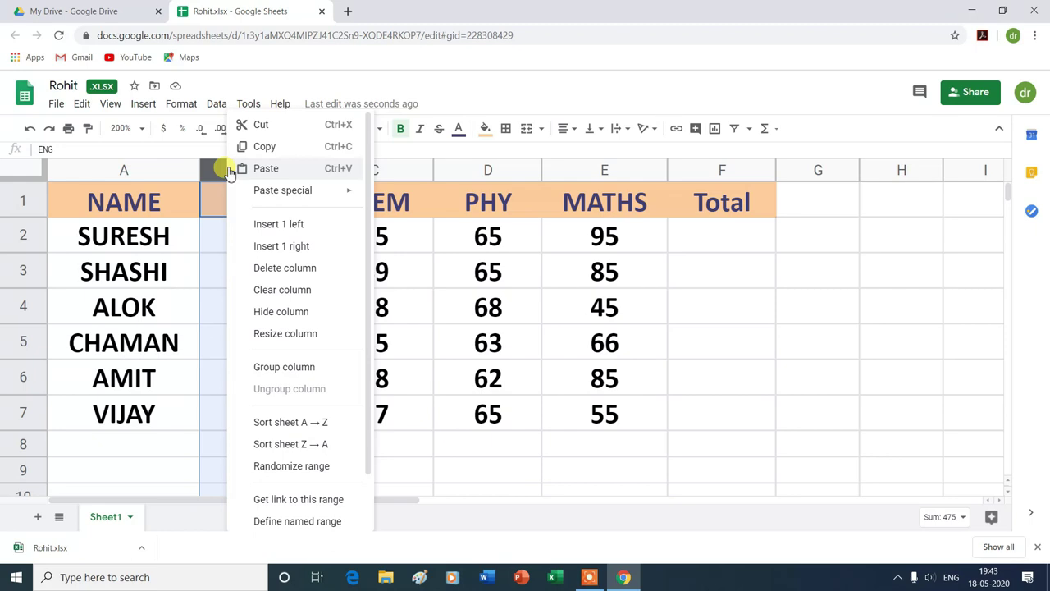
{"action": "left_click", "coordinate": [267, 224]}
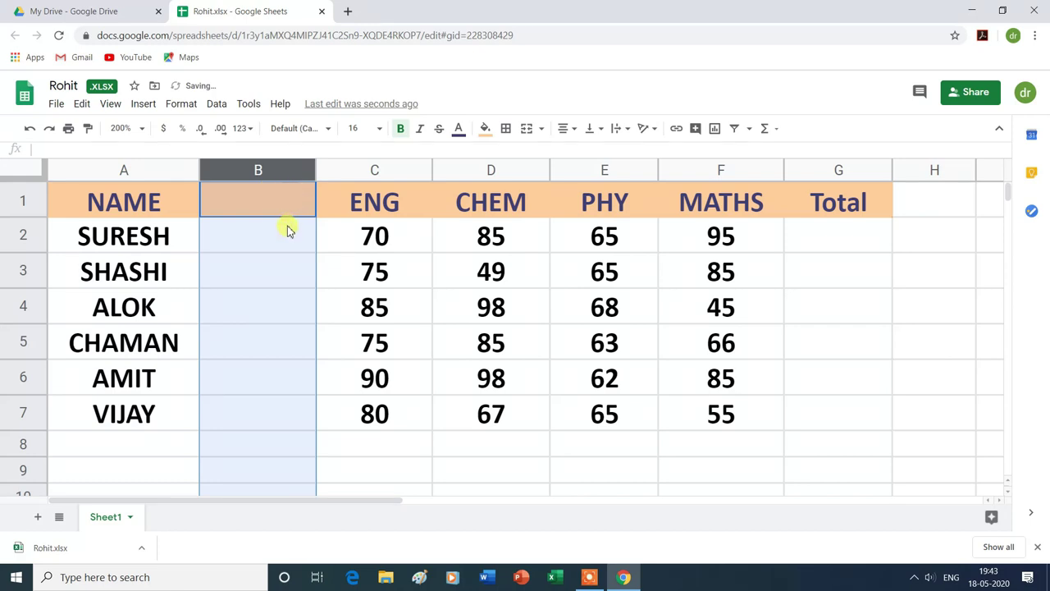
{"action": "left_click", "coordinate": [338, 264]}
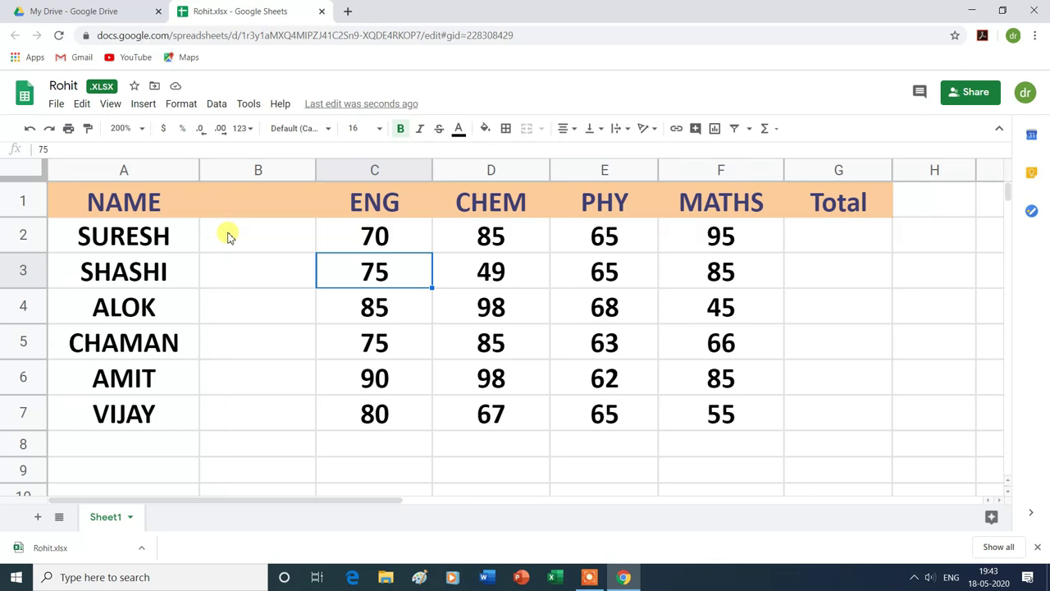
Enter =GOOGLETRANSLATE(A2,"en","hi") in B2 to translate the first name into Hindi.
{"action": "left_click", "coordinate": [222, 237]}
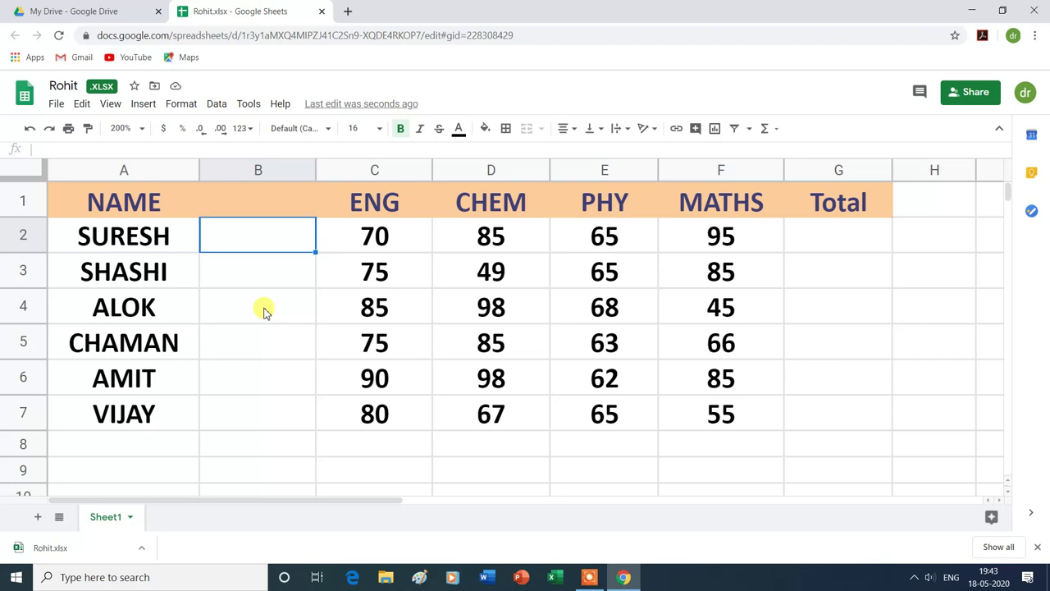
{"action": "type", "text": "="}
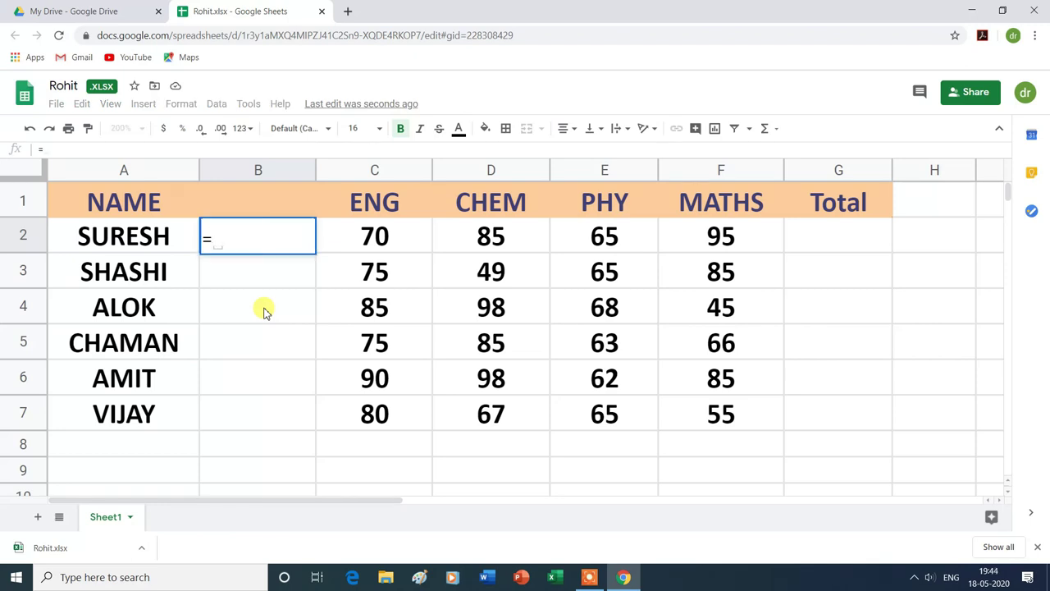
{"action": "type", "text": "GOO"}
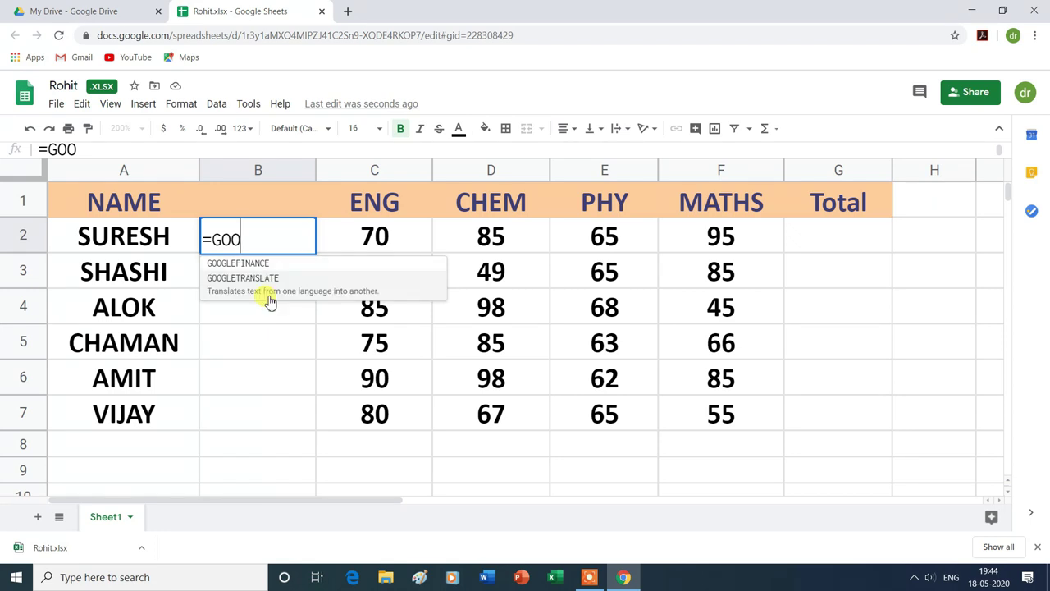
{"action": "left_click", "coordinate": [266, 280]}
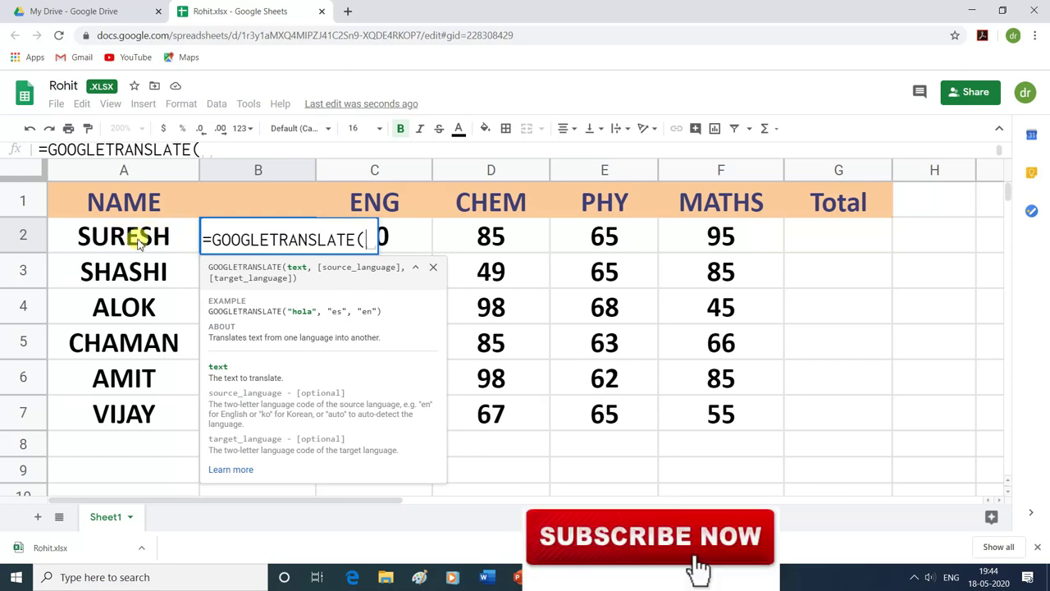
{"action": "left_click", "coordinate": [140, 236]}
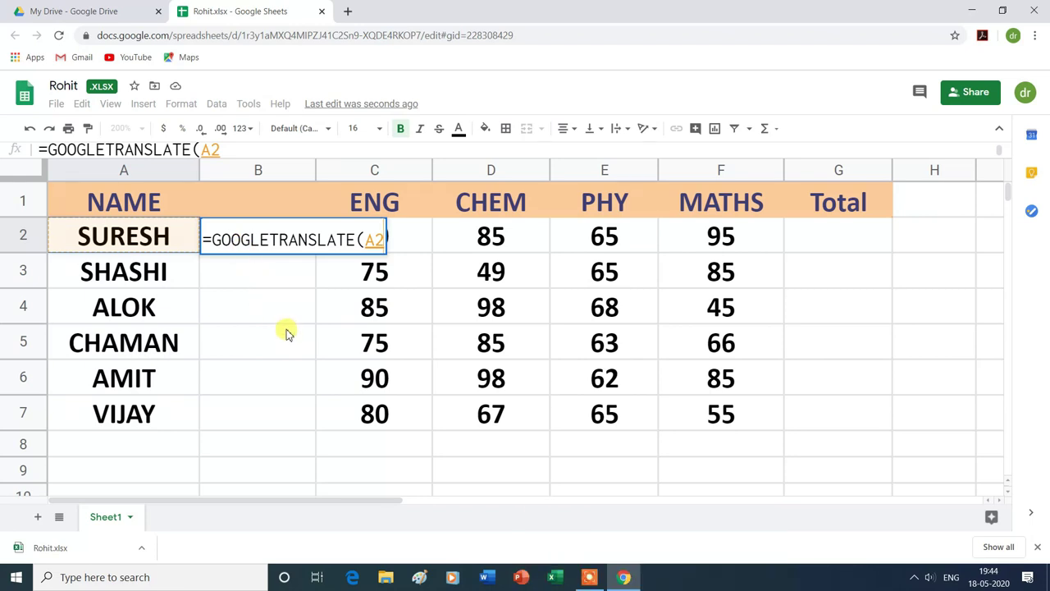
{"action": "type", "text": ","}
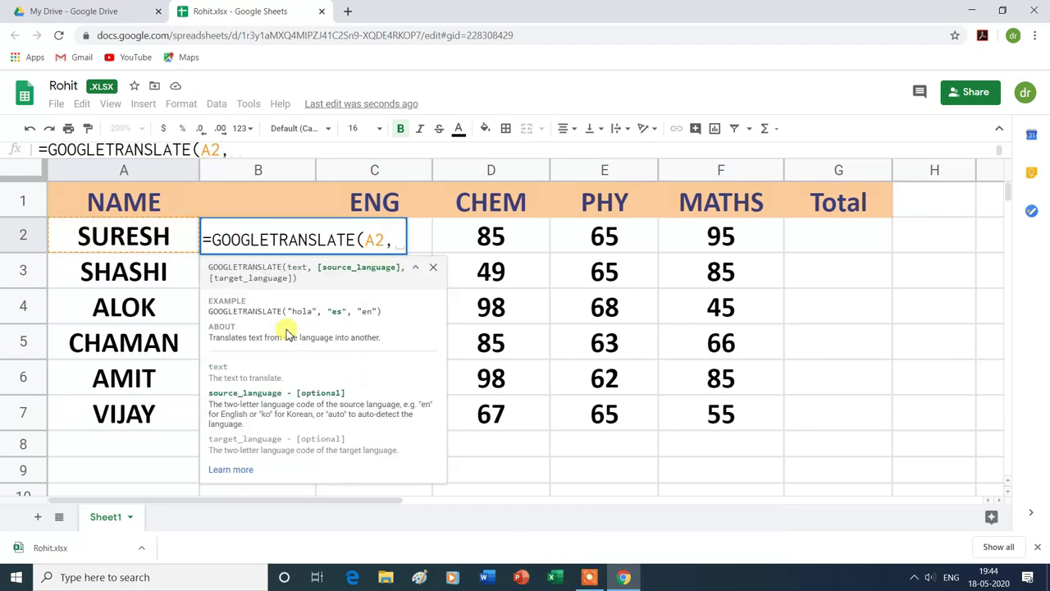
{"action": "type", "text": "\""}
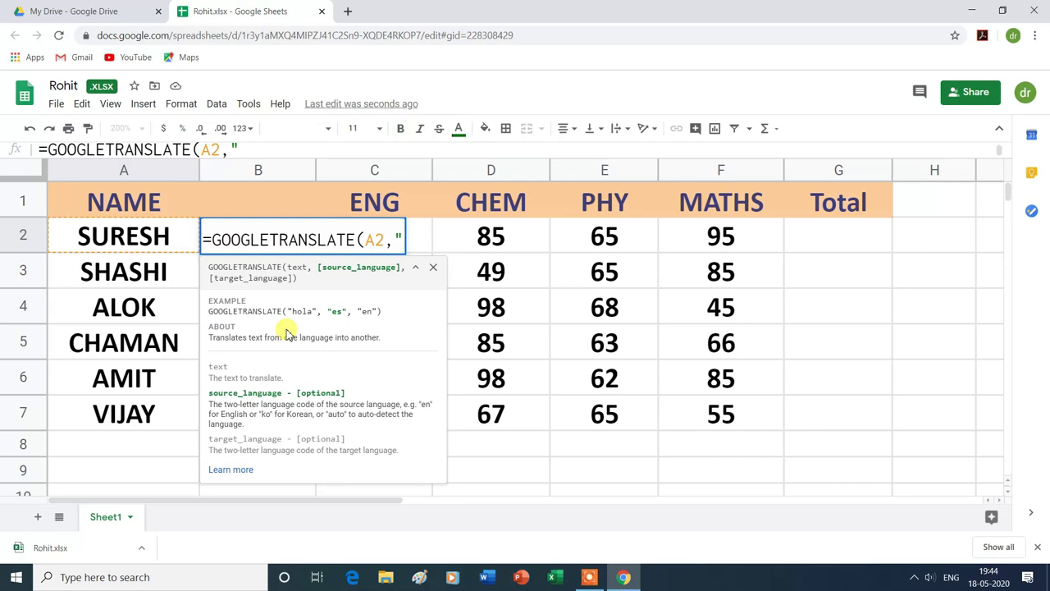
{"action": "type", "text": "en"}
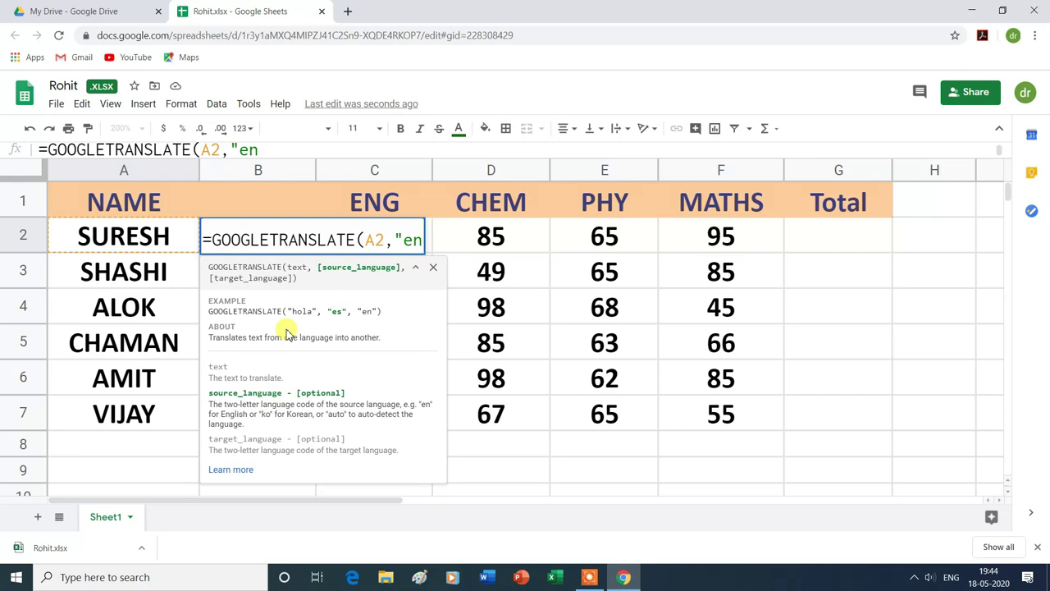
{"action": "type", "text": "\""}
{"action": "type", "text": ","}
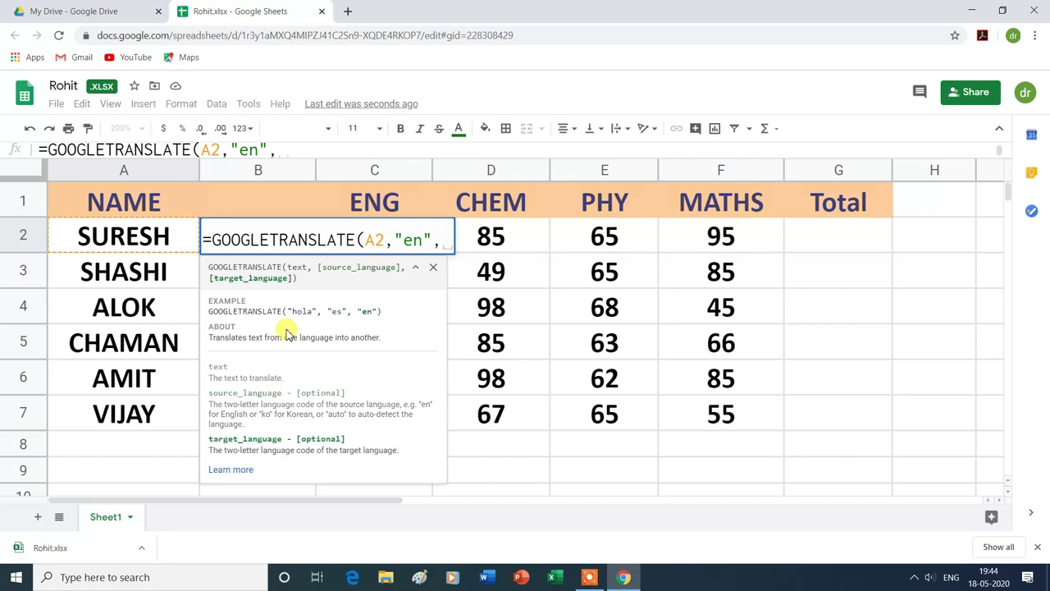
{"action": "type", "text": "\""}
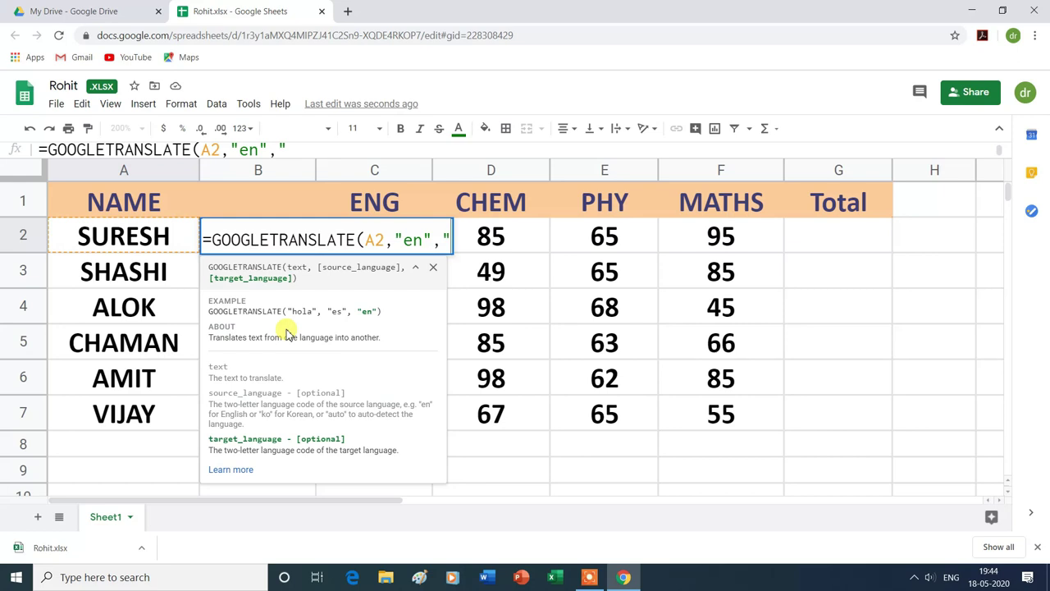
{"action": "type", "text": "hi"}
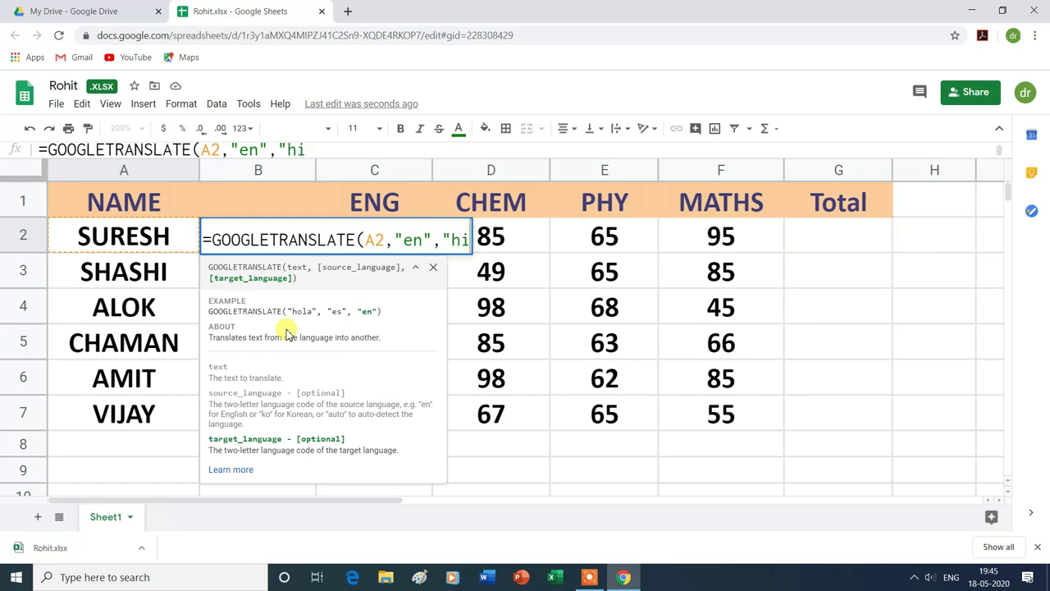
{"action": "type", "text": "\""}
{"action": "type", "text": ")"}
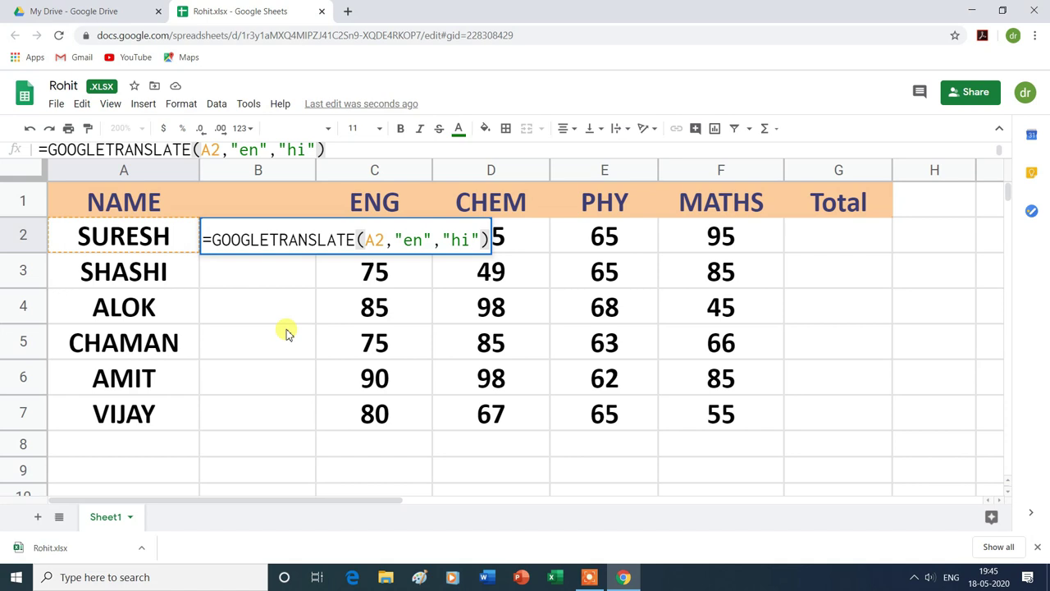
{"action": "key", "text": "Return"}
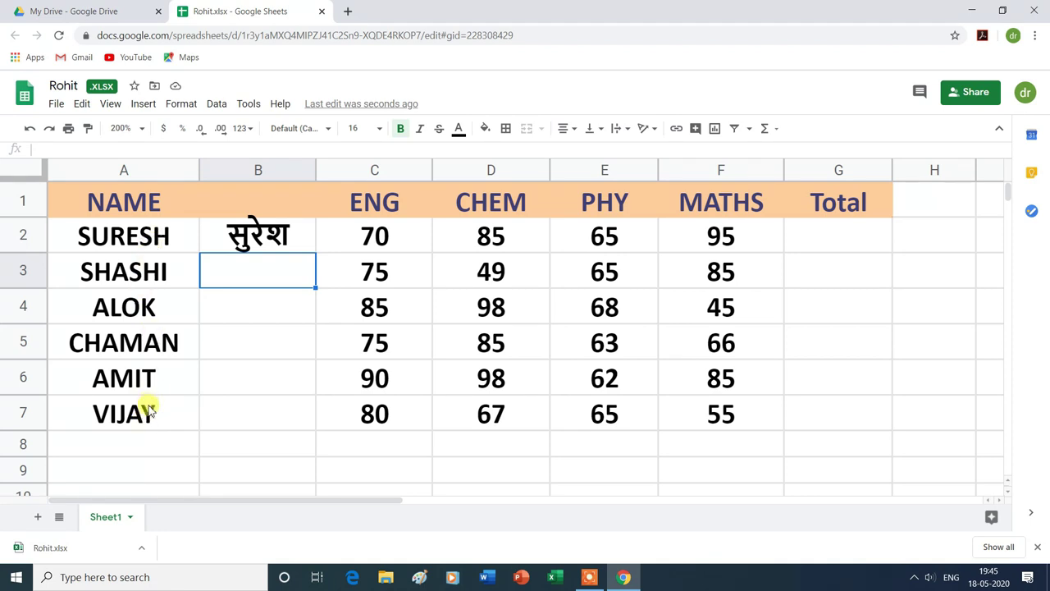
Fill the B2 translation formula down to B7 so all six names appear in Hindi.
{"action": "left_click", "coordinate": [283, 238]}
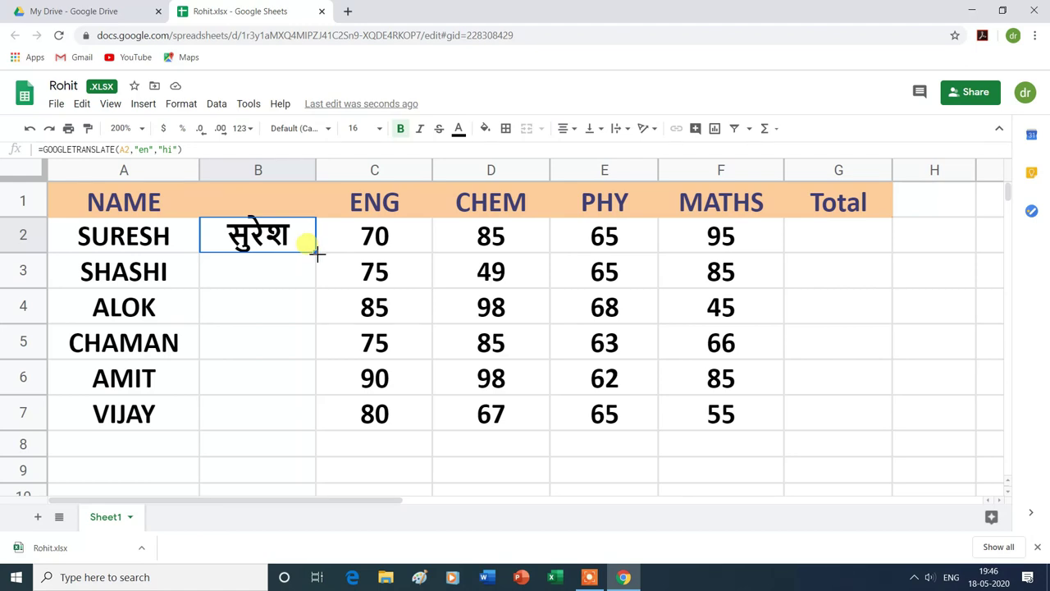
{"action": "left_click_drag", "start_coordinate": [317, 254], "coordinate": [317, 269]}
{"action": "left_click_drag", "start_coordinate": [317, 348], "coordinate": [314, 427]}
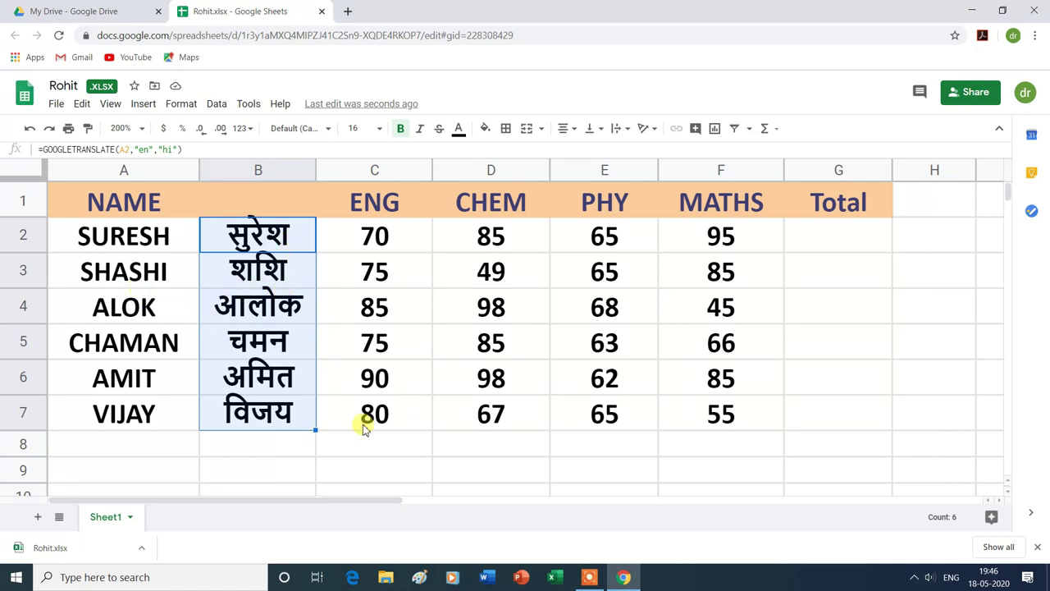
{"action": "left_click", "coordinate": [396, 468]}
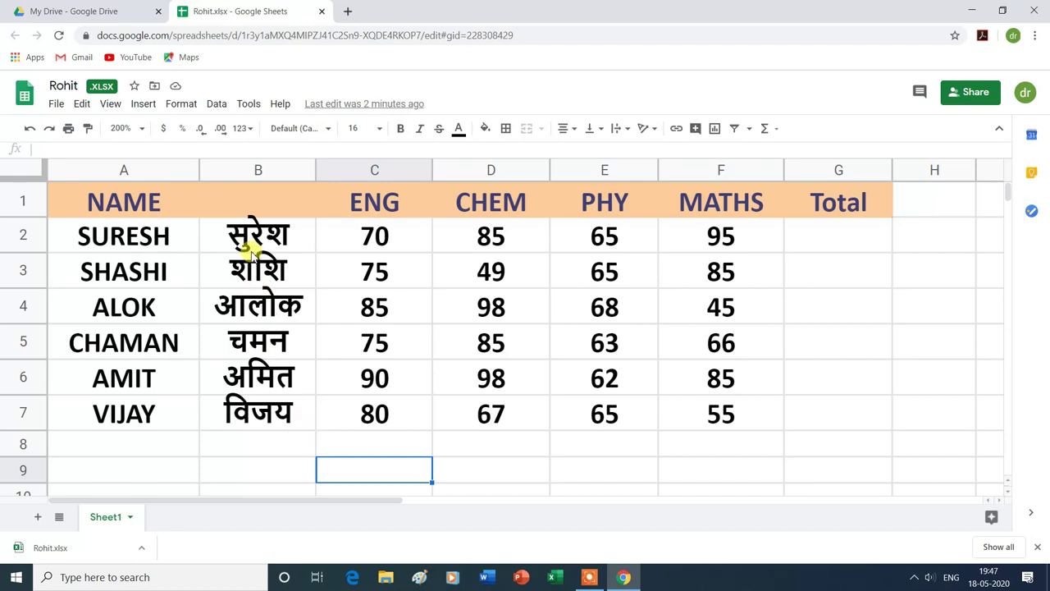
Delete the Hindi names column B, then add a new blank sheet.
{"action": "left_click", "coordinate": [261, 168]}
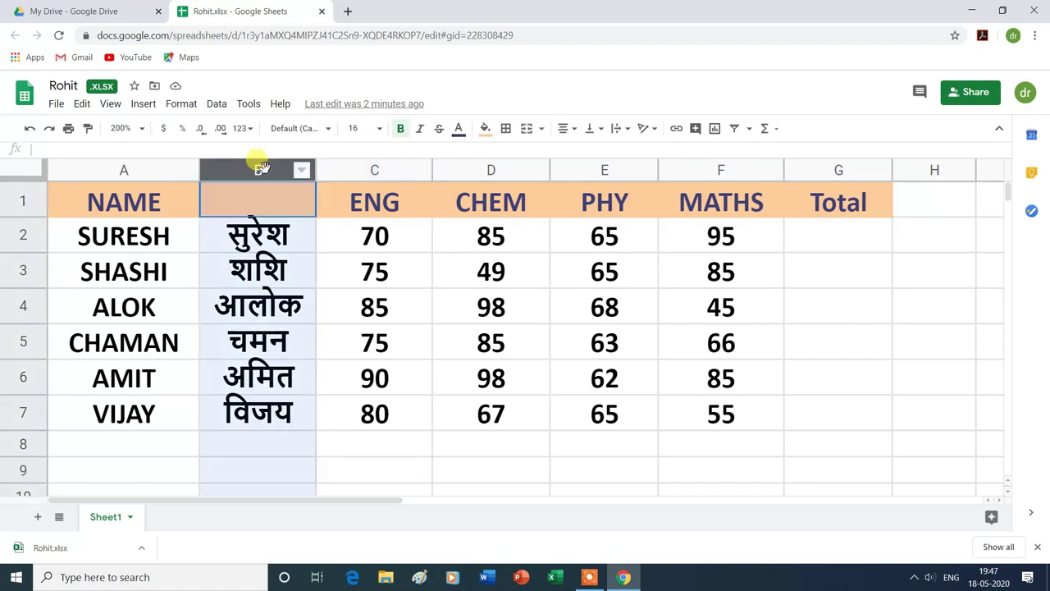
{"action": "right_click", "coordinate": [261, 168]}
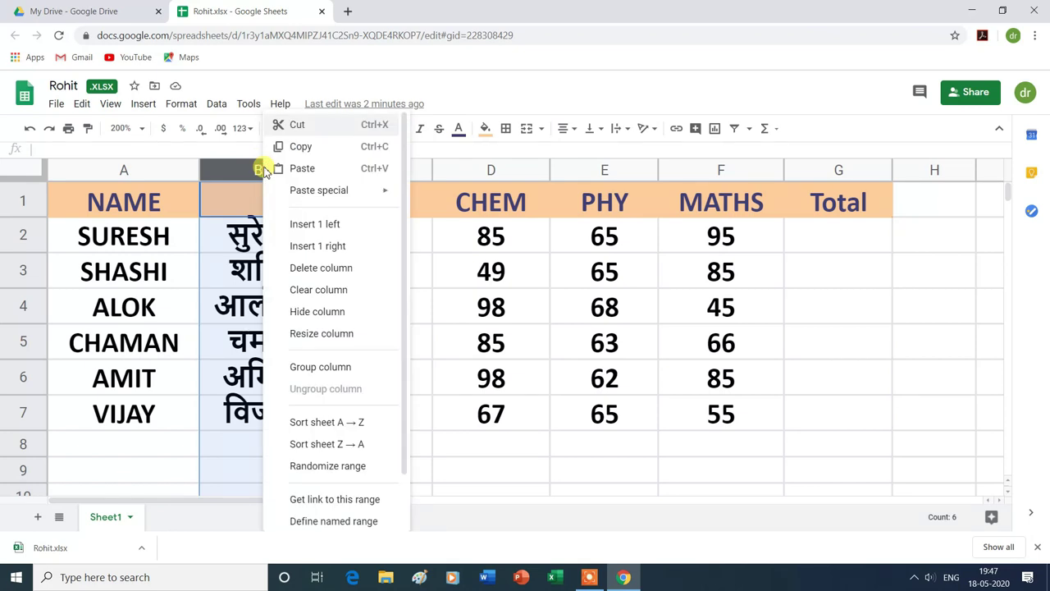
{"action": "left_click", "coordinate": [319, 269]}
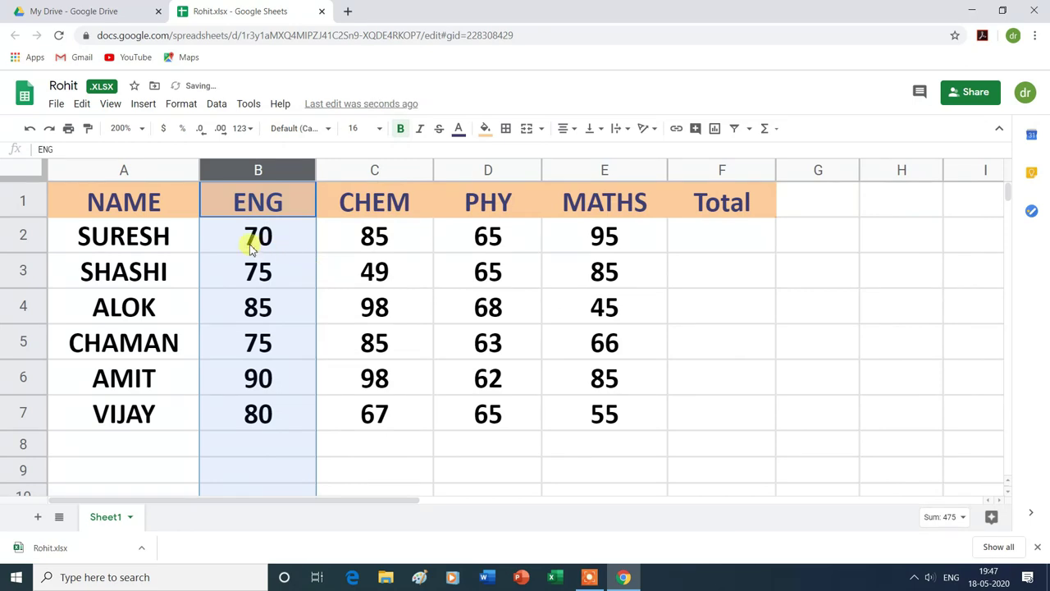
{"action": "left_click", "coordinate": [410, 468]}
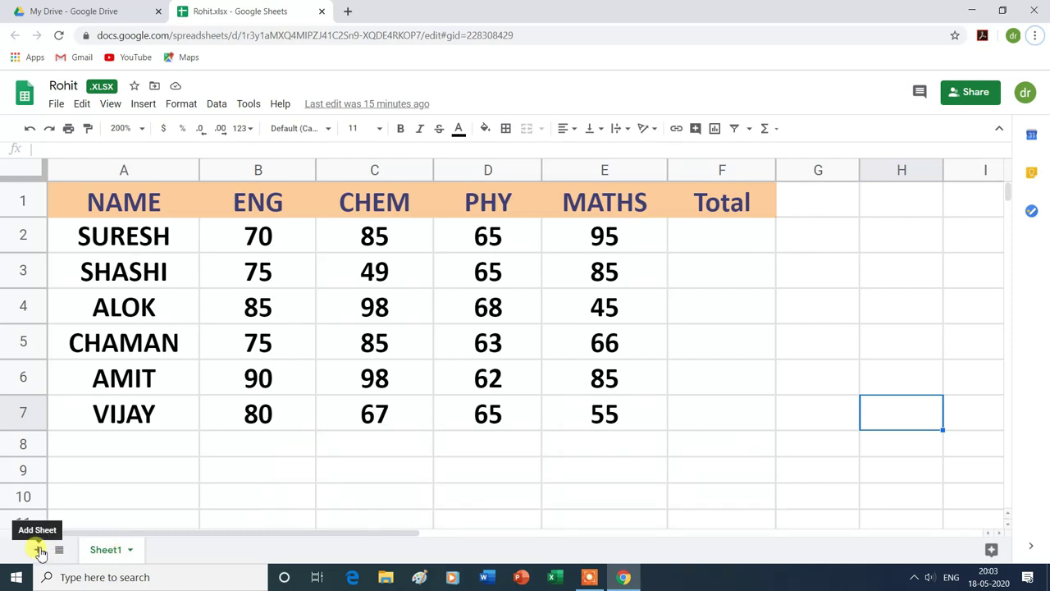
{"action": "left_click", "coordinate": [38, 551]}
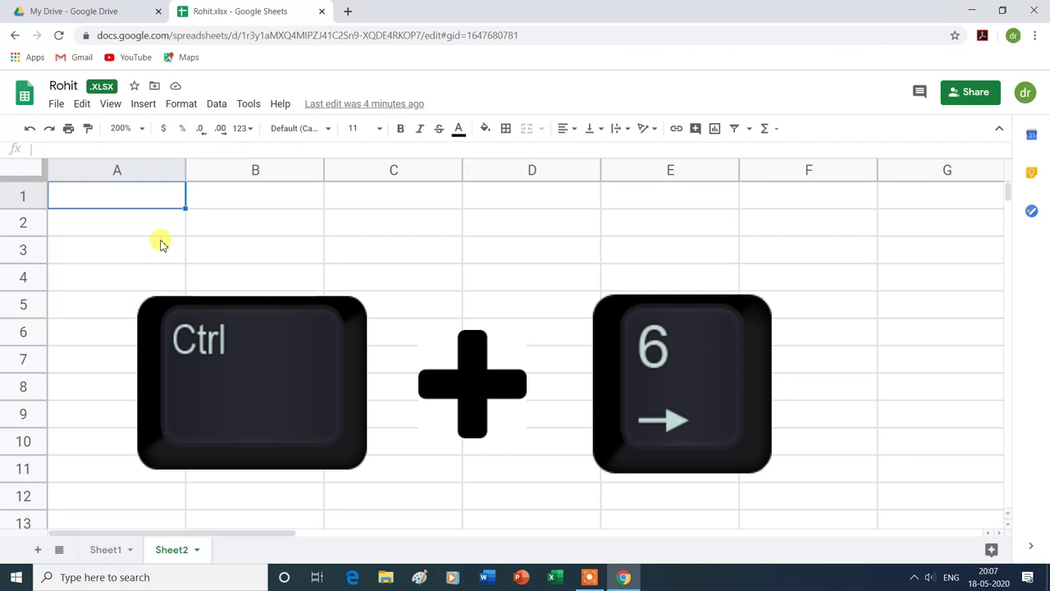
Jump to Sheet2's last column, Z, with Ctrl+Right.
{"action": "key", "text": "ctrl+Right"}
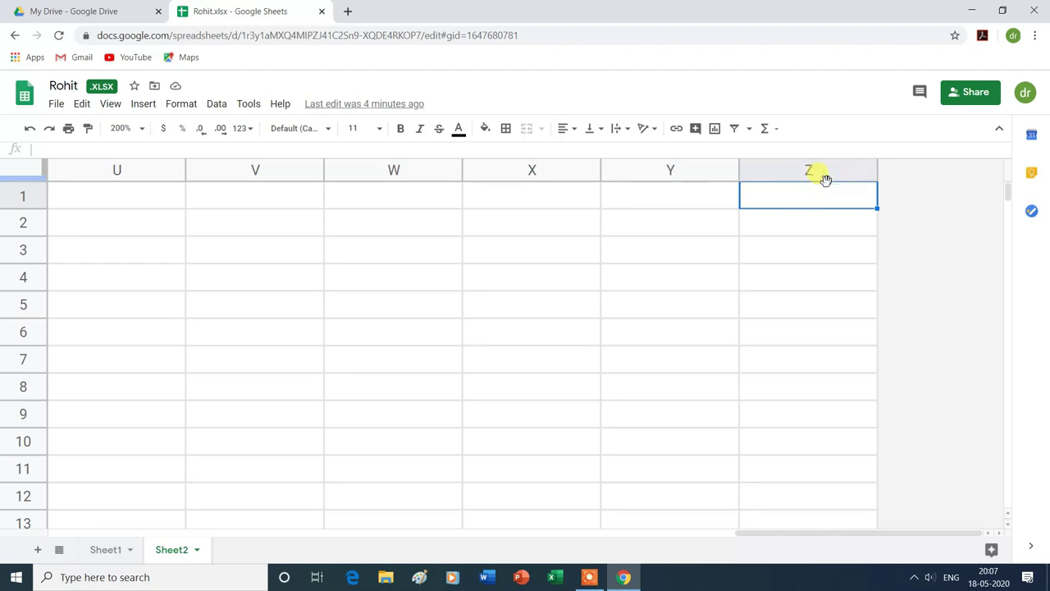
Insert two new columns, AA and AB, after Z, then return to the first column.
{"action": "mouse_move", "coordinate": [808, 170]}
{"action": "right_click", "coordinate": [821, 175]}
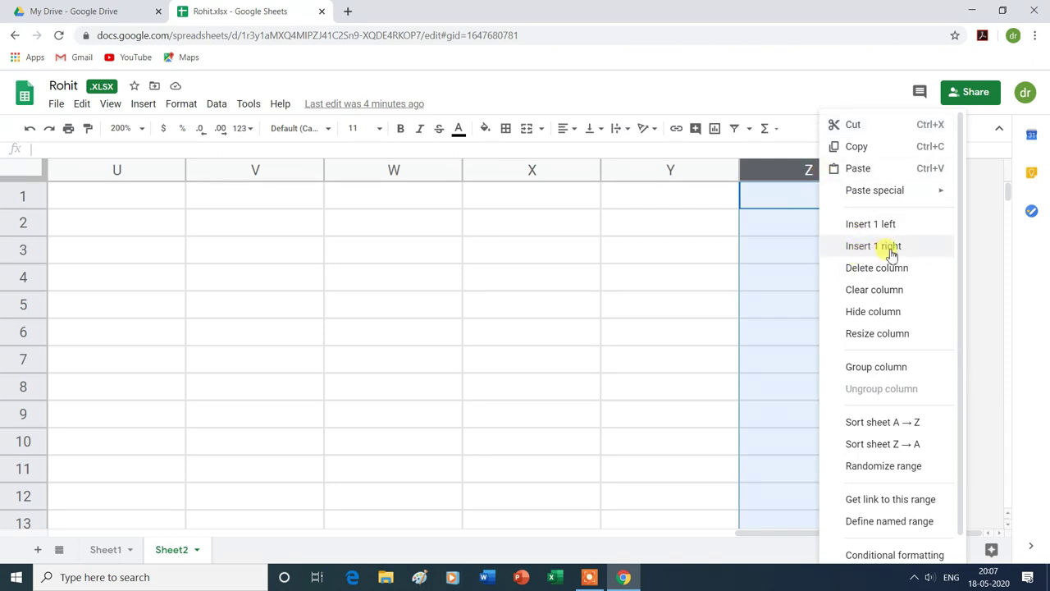
{"action": "left_click", "coordinate": [891, 253]}
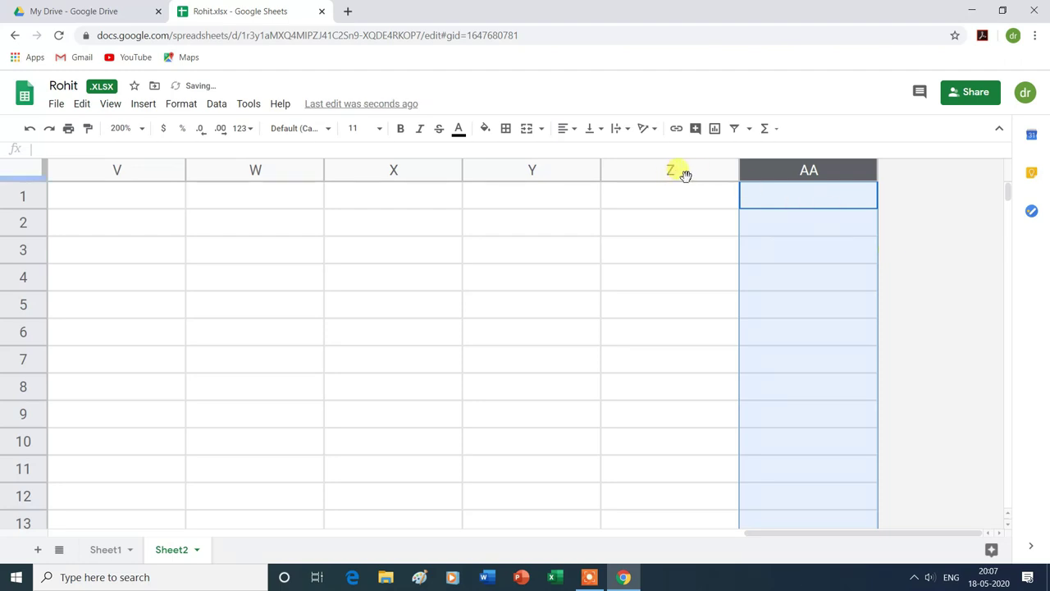
{"action": "right_click", "coordinate": [845, 174]}
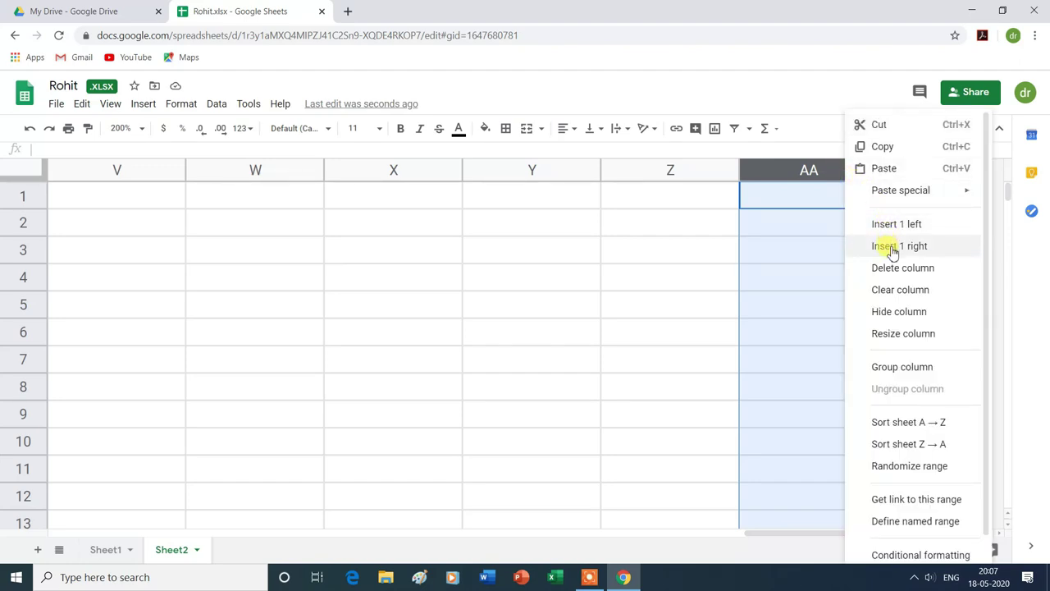
{"action": "left_click", "coordinate": [893, 249]}
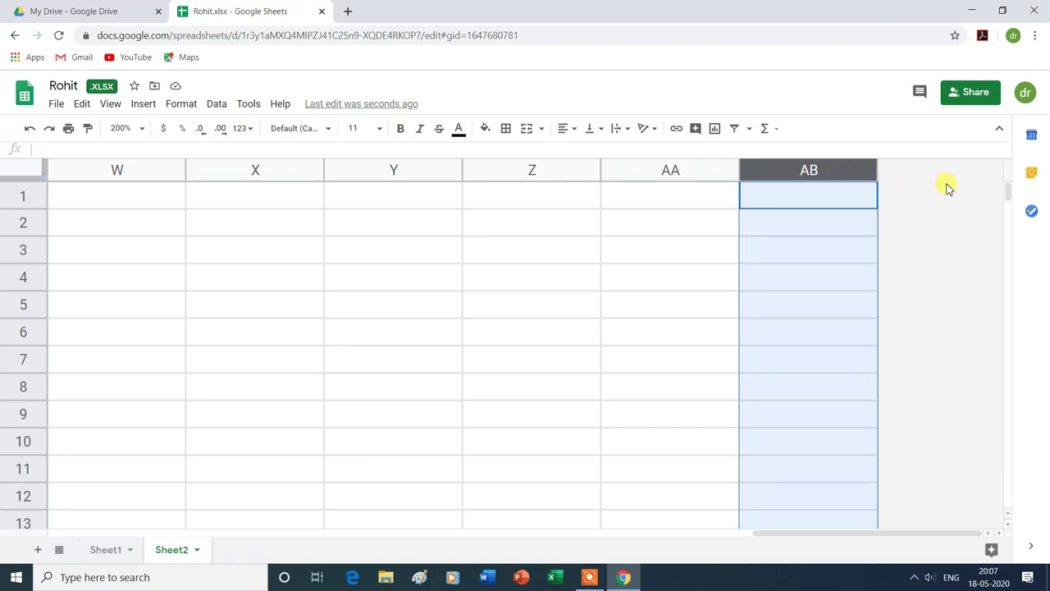
{"action": "left_click", "coordinate": [821, 196]}
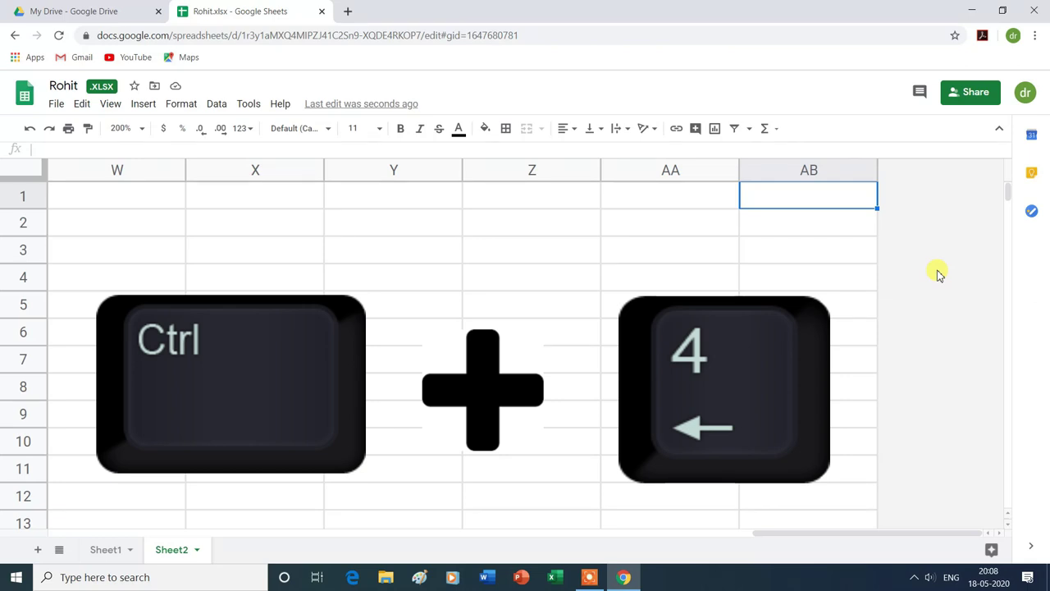
{"action": "key", "text": "ctrl+Left"}
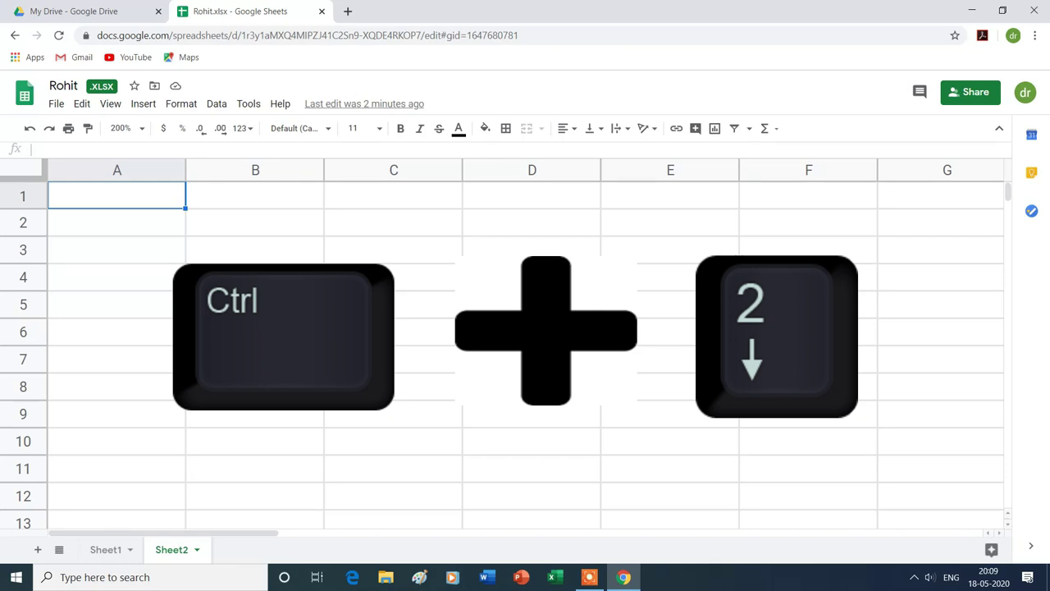
Jump to Sheet2's last row, 1000, and edit the number of rows to add.
{"action": "key", "text": "ctrl+Down"}
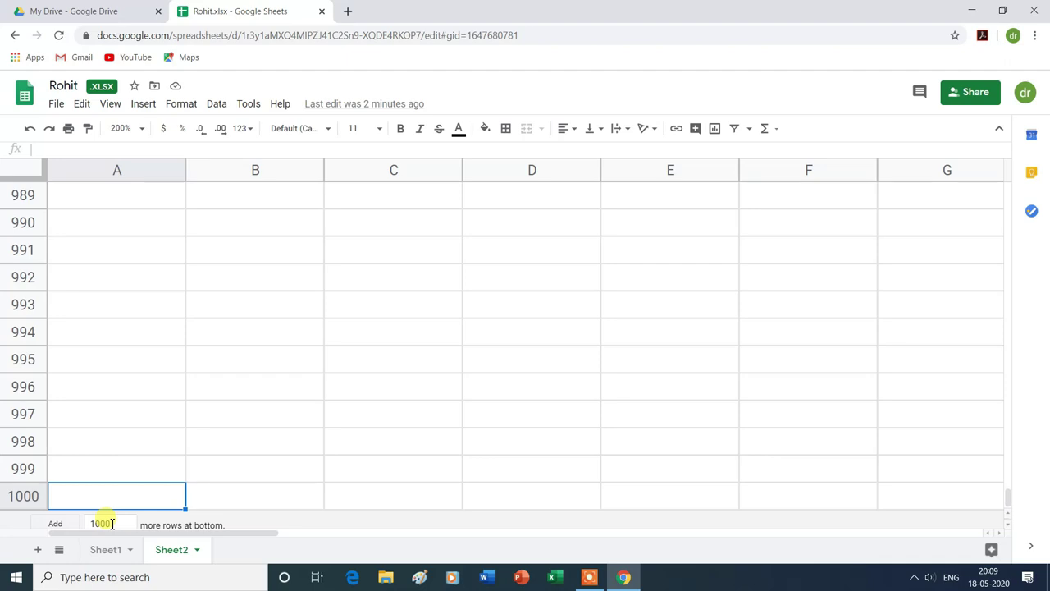
{"action": "left_click", "coordinate": [112, 524]}
Add 500 rows twice at the bottom of Sheet2 so it ends at row 2000, then return to the top.
{"action": "key", "text": "BackSpace"}
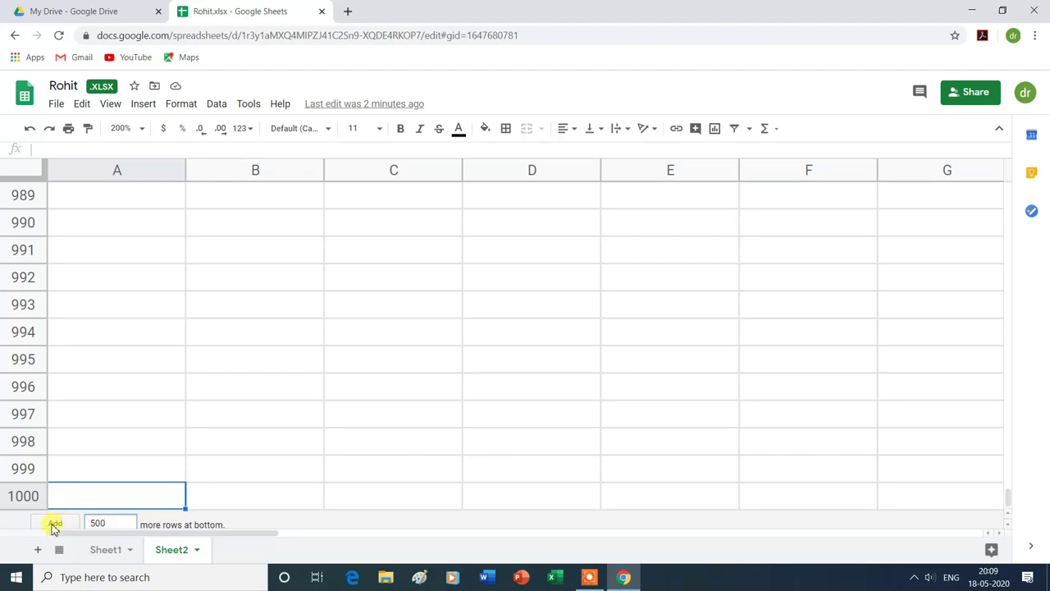
{"action": "left_click", "coordinate": [55, 523]}
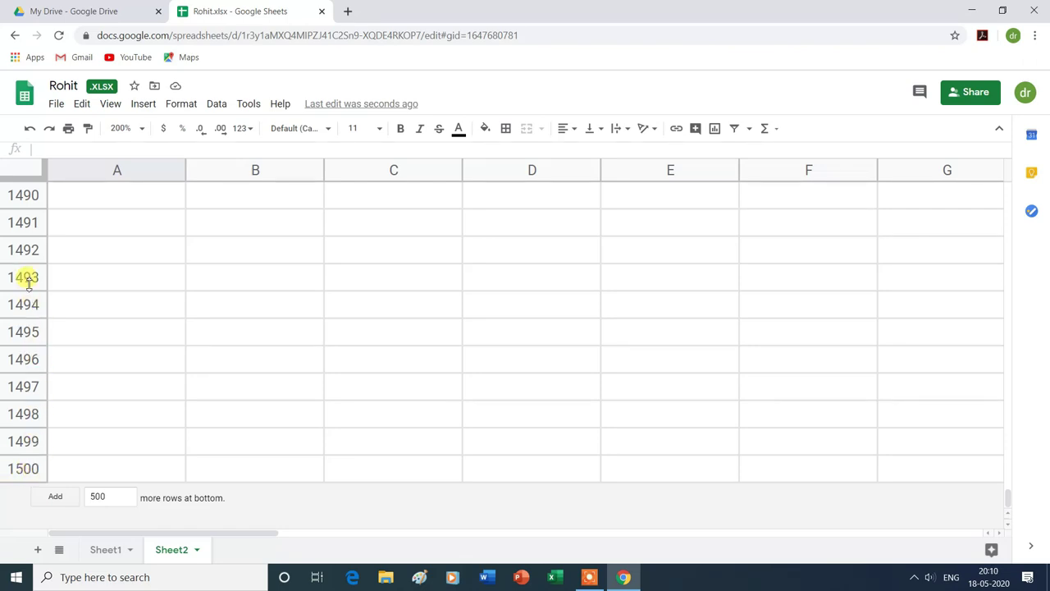
{"action": "left_click", "coordinate": [111, 497]}
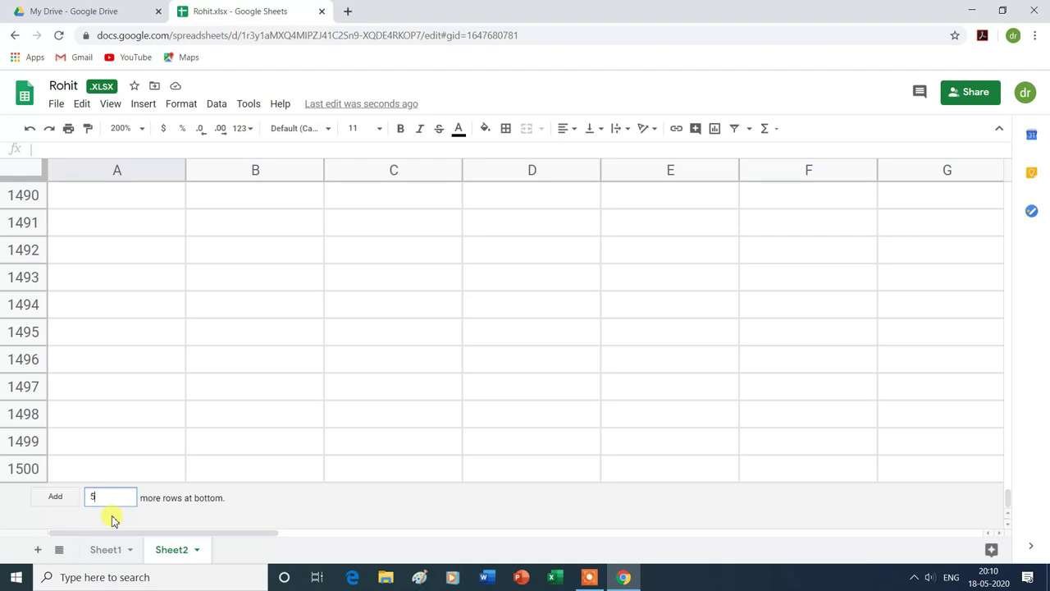
{"action": "left_click", "coordinate": [60, 497]}
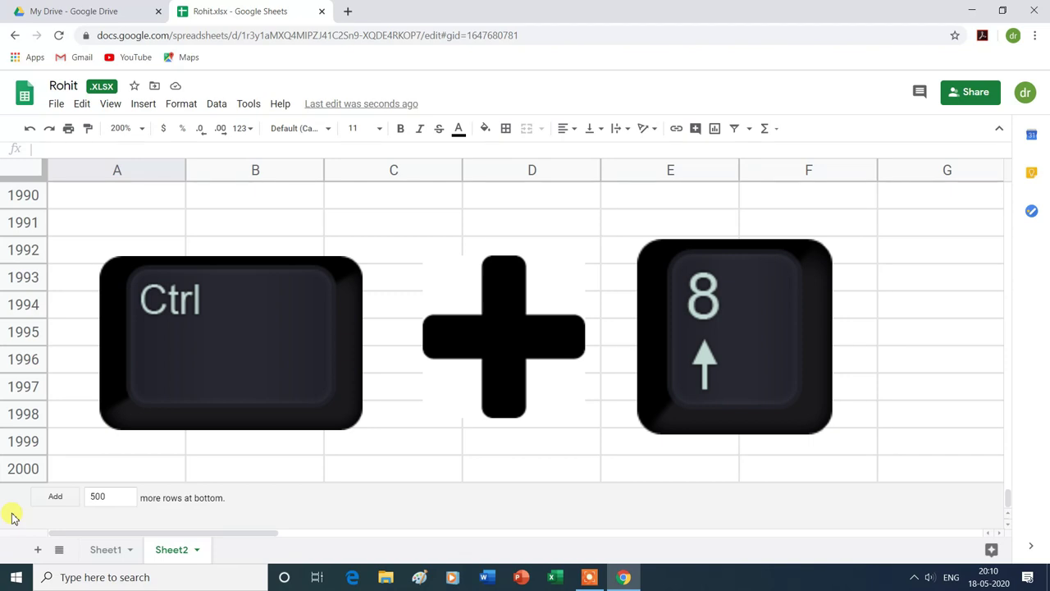
{"action": "key", "text": "ctrl+Up"}
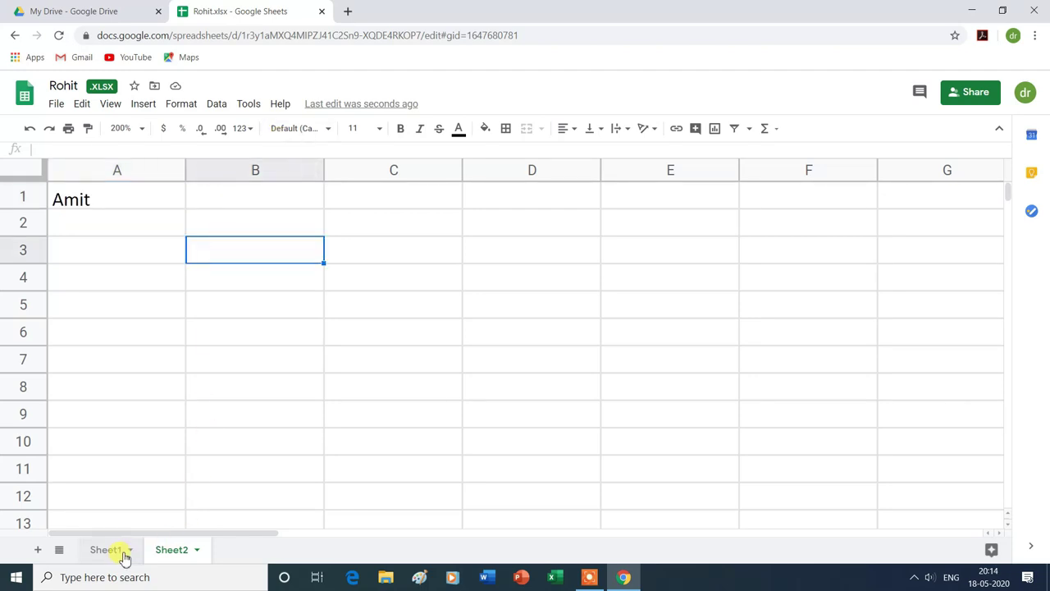
Switch to Sheet1 showing the six students' marks table.
{"action": "left_click", "coordinate": [107, 550]}
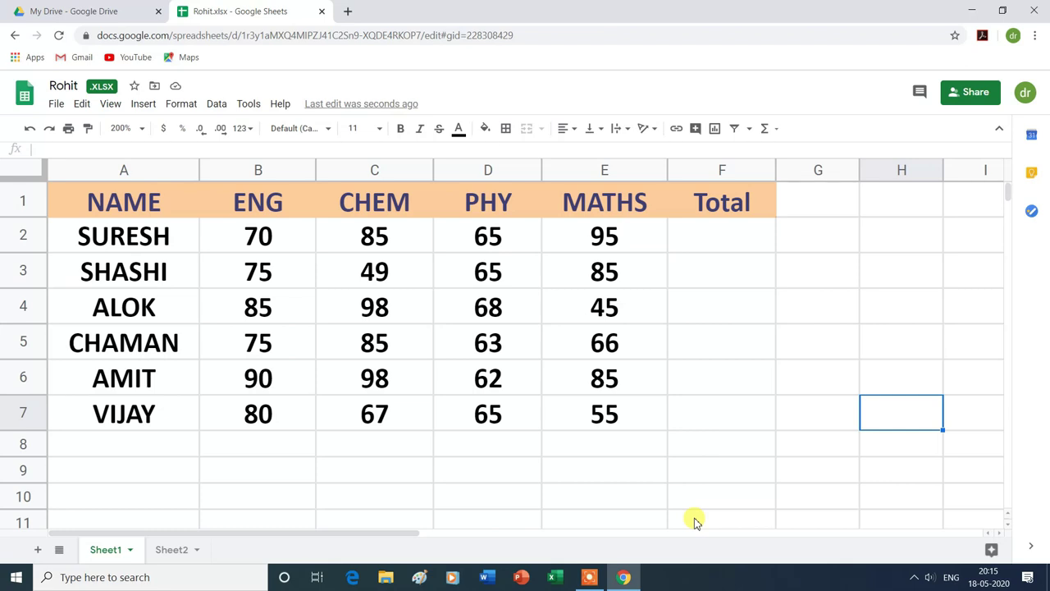
Freeze row 1, the NAME-to-Total header, of Sheet1's marks table.
{"action": "key", "text": "ctrl+a"}
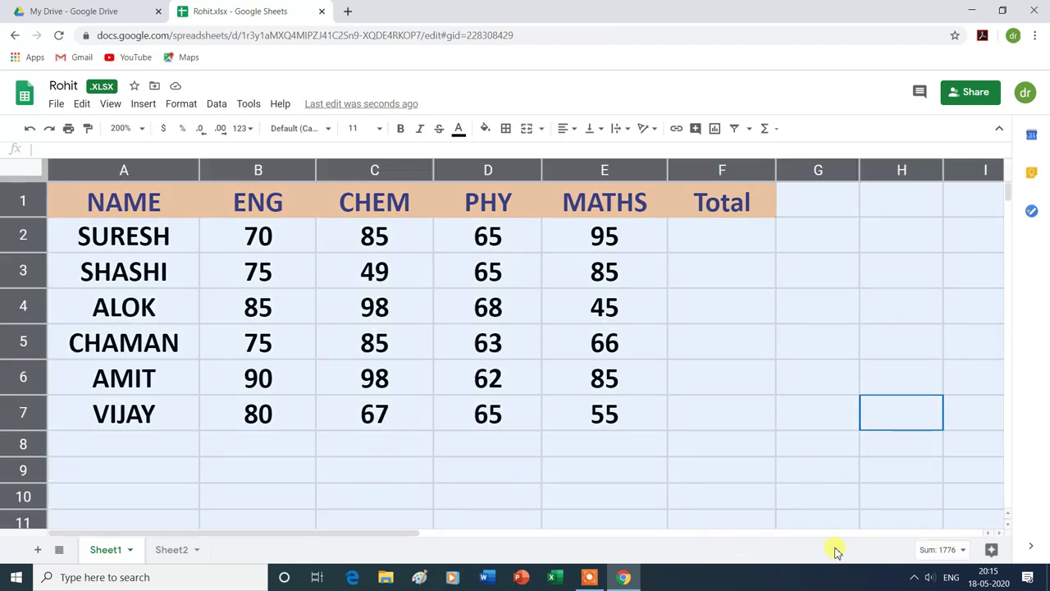
{"action": "left_click", "coordinate": [769, 418]}
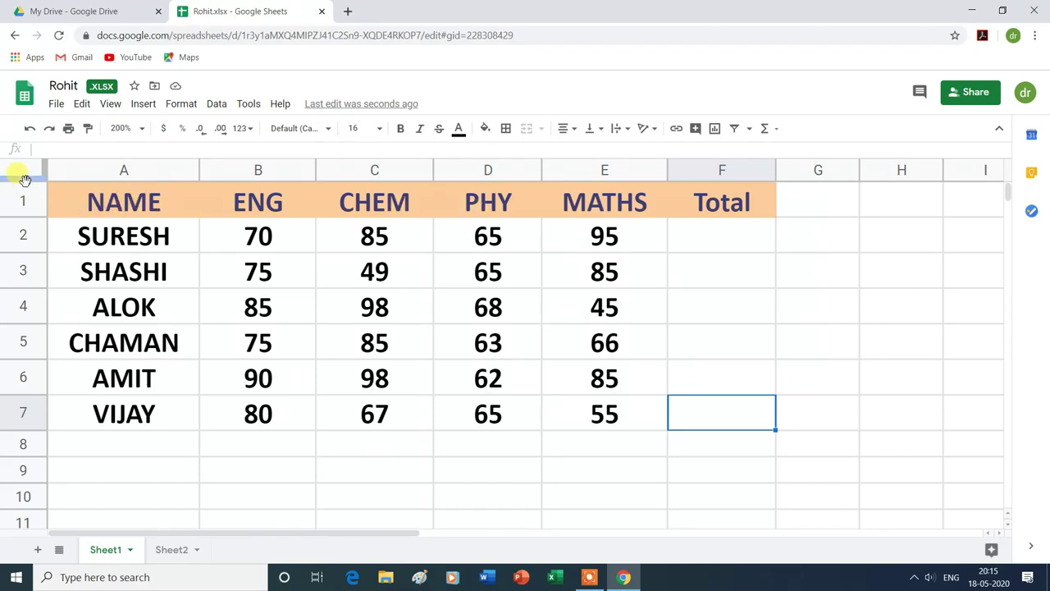
{"action": "left_click_drag", "start_coordinate": [25, 179], "coordinate": [24, 222]}
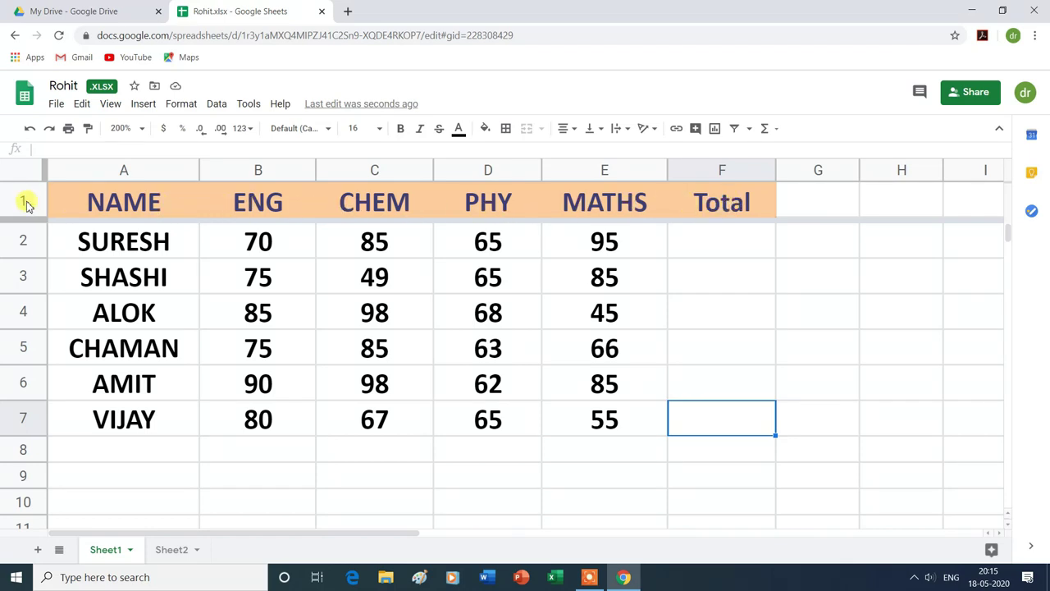
Scroll far down Sheet1 to show the NAME header row staying pinned at the top.
{"action": "mouse_move", "coordinate": [71, 219]}
{"action": "left_mouse_down"}
{"action": "mouse_move", "coordinate": [53, 260]}
{"action": "mouse_move", "coordinate": [66, 250]}
{"action": "left_mouse_up"}
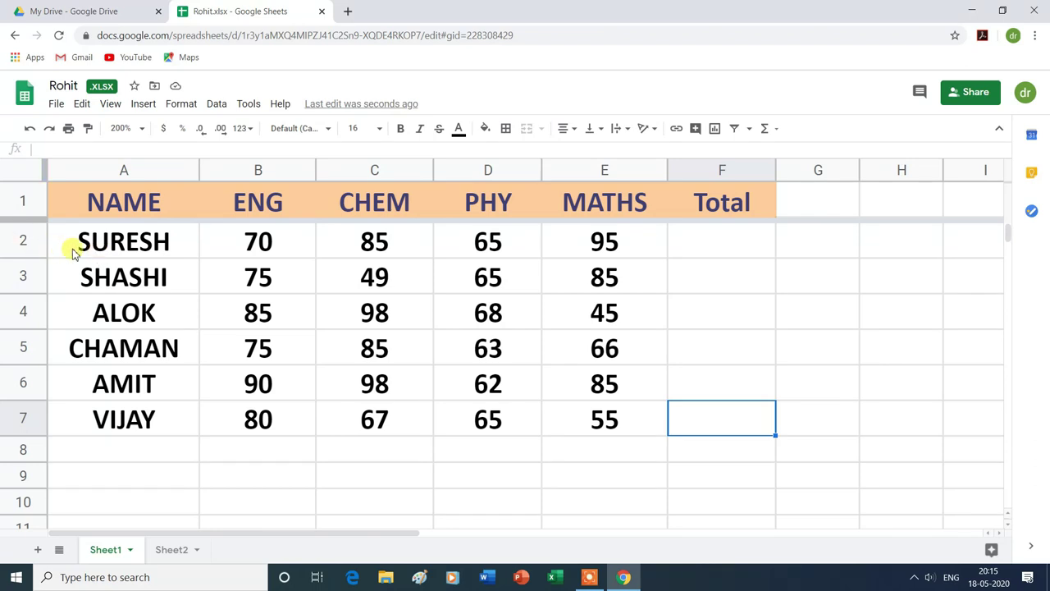
{"action": "scroll", "coordinate": [72, 252], "scroll_direction": "down", "scroll_amount": 1}
{"action": "scroll", "coordinate": [72, 250], "scroll_direction": "down", "scroll_amount": 1}
{"action": "scroll", "coordinate": [70, 246], "scroll_direction": "down", "scroll_amount": 3}
{"action": "scroll", "coordinate": [71, 247], "scroll_direction": "down", "scroll_amount": 2}
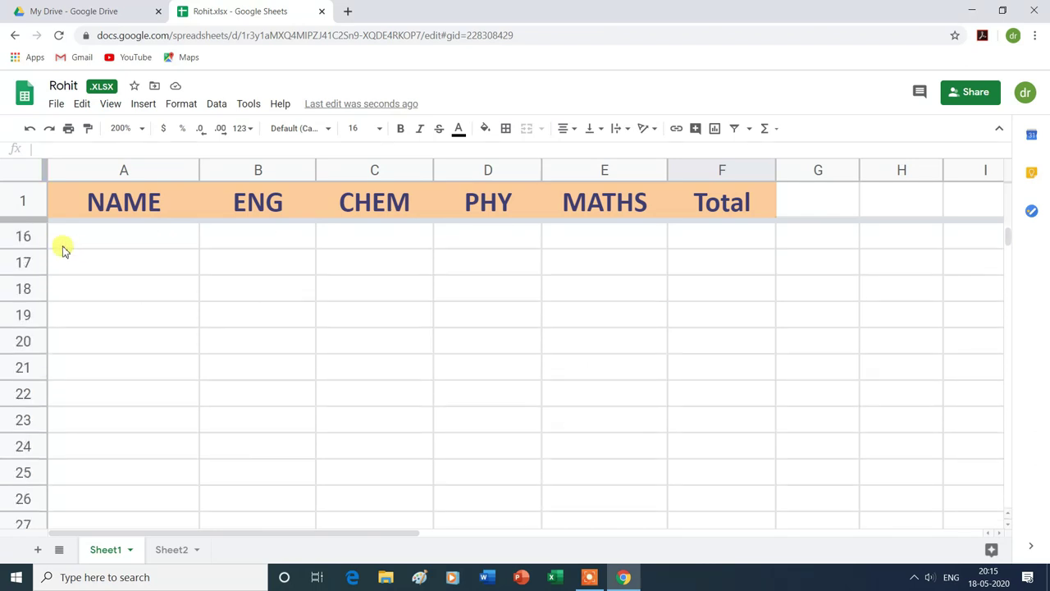
{"action": "scroll", "coordinate": [82, 248], "scroll_direction": "down", "scroll_amount": 3}
{"action": "scroll", "coordinate": [86, 238], "scroll_direction": "down", "scroll_amount": 1}
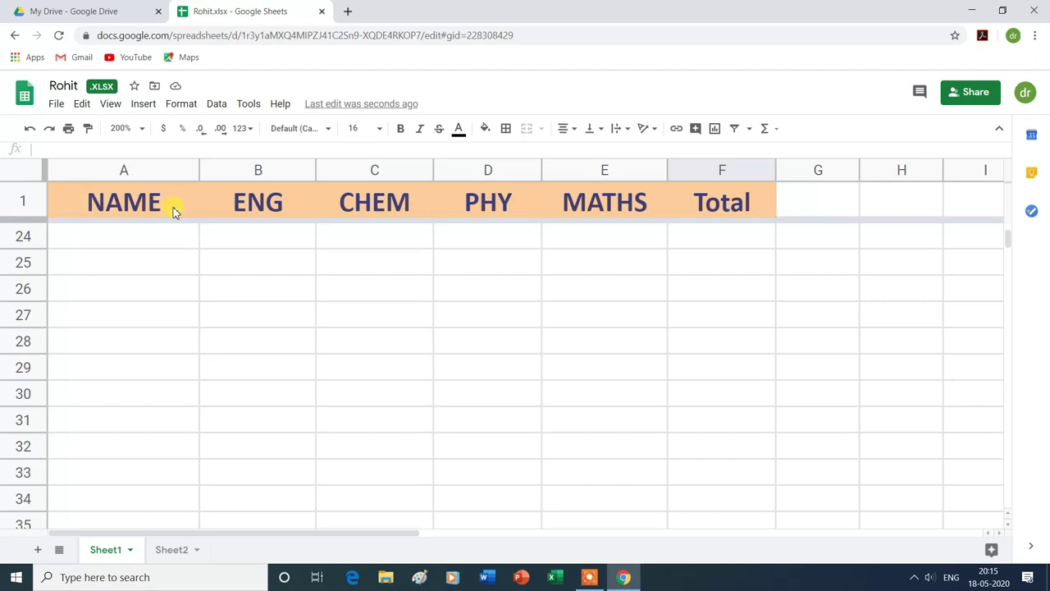
{"action": "scroll", "coordinate": [129, 265], "scroll_direction": "up", "scroll_amount": 3}
{"action": "scroll", "coordinate": [129, 265], "scroll_direction": "up", "scroll_amount": 5}
{"action": "scroll", "coordinate": [129, 265], "scroll_direction": "up", "scroll_amount": 2}
{"action": "scroll", "coordinate": [129, 265], "scroll_direction": "down", "scroll_amount": 4}
{"action": "scroll", "coordinate": [129, 265], "scroll_direction": "down", "scroll_amount": 8}
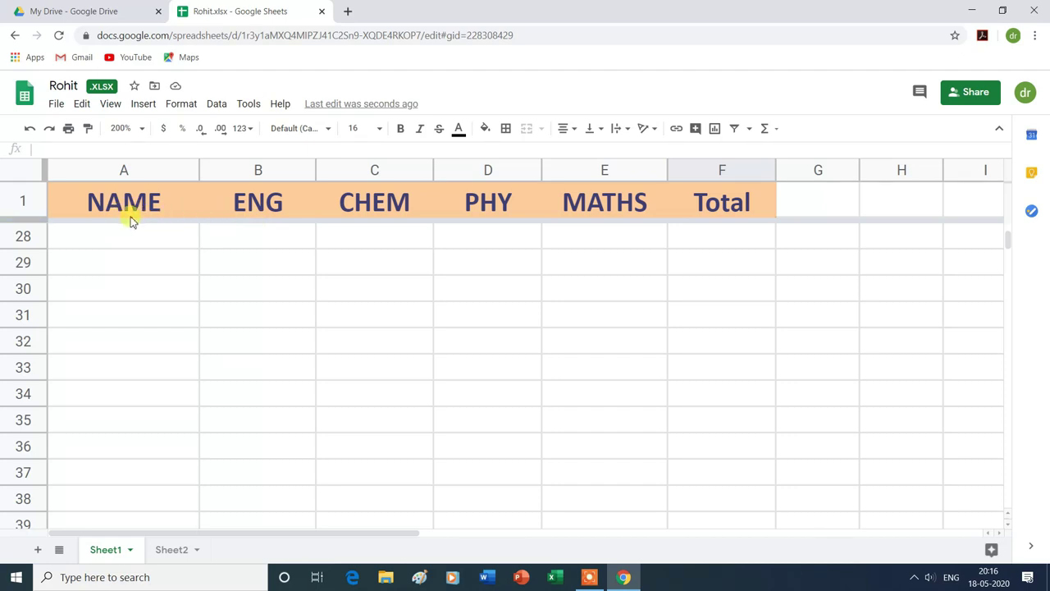
Select cell A31 and unfreeze all rows from View > Freeze.
{"action": "left_click", "coordinate": [123, 315]}
{"action": "left_click", "coordinate": [111, 104]}
{"action": "mouse_move", "coordinate": [136, 129]}
{"action": "left_click", "coordinate": [278, 135]}
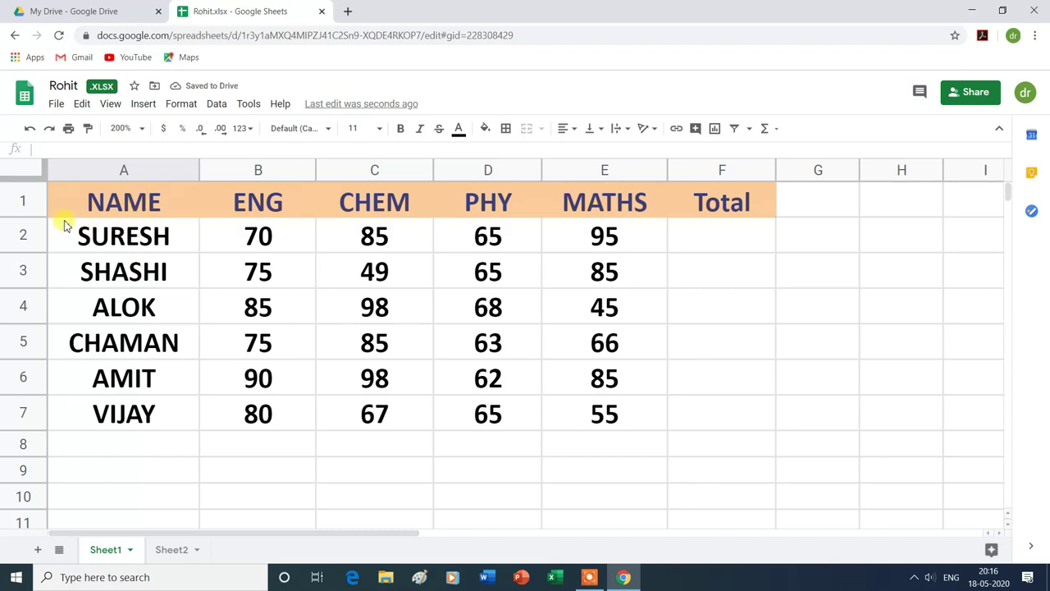
Freeze the NAME column A by dragging the freeze bar to the A/B border.
{"action": "scroll", "coordinate": [191, 324], "scroll_direction": "down", "scroll_amount": 3}
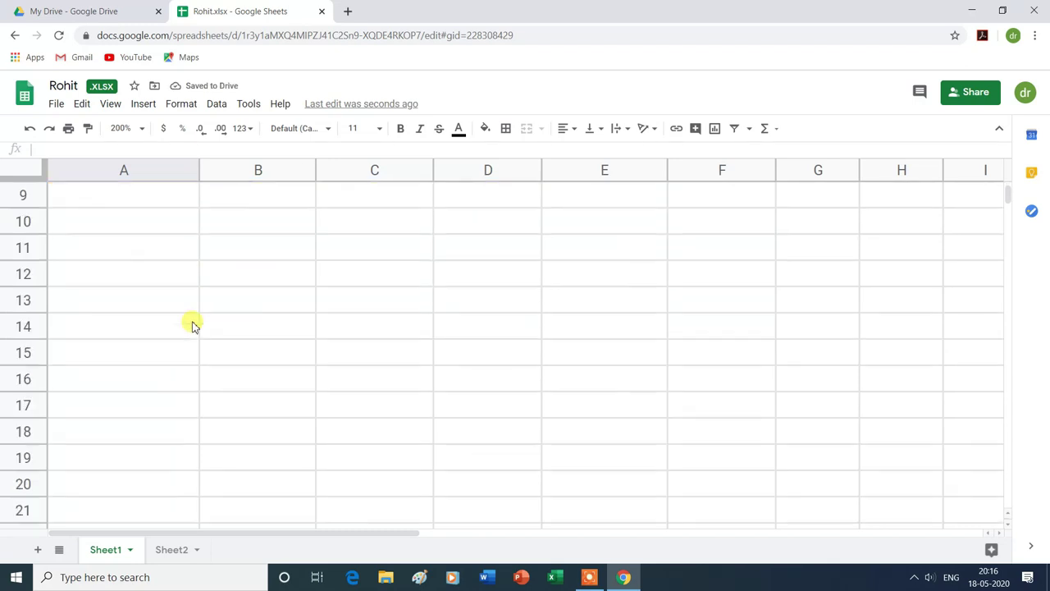
{"action": "scroll", "coordinate": [191, 324], "scroll_direction": "up", "scroll_amount": 3}
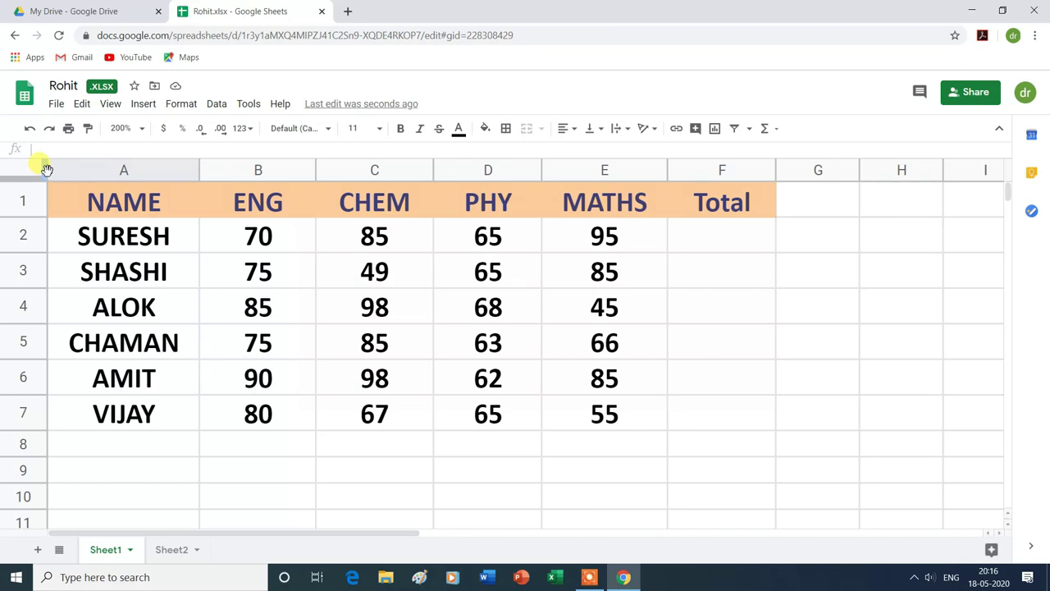
{"action": "left_click_drag", "start_coordinate": [46, 169], "coordinate": [197, 175]}
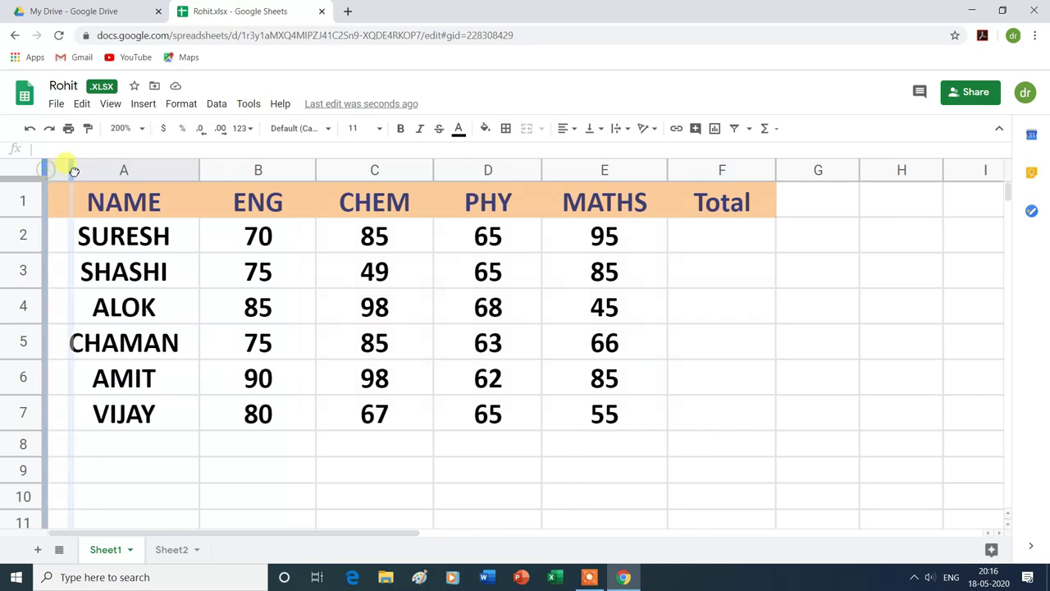
{"action": "left_click_drag", "start_coordinate": [197, 175], "coordinate": [203, 174]}
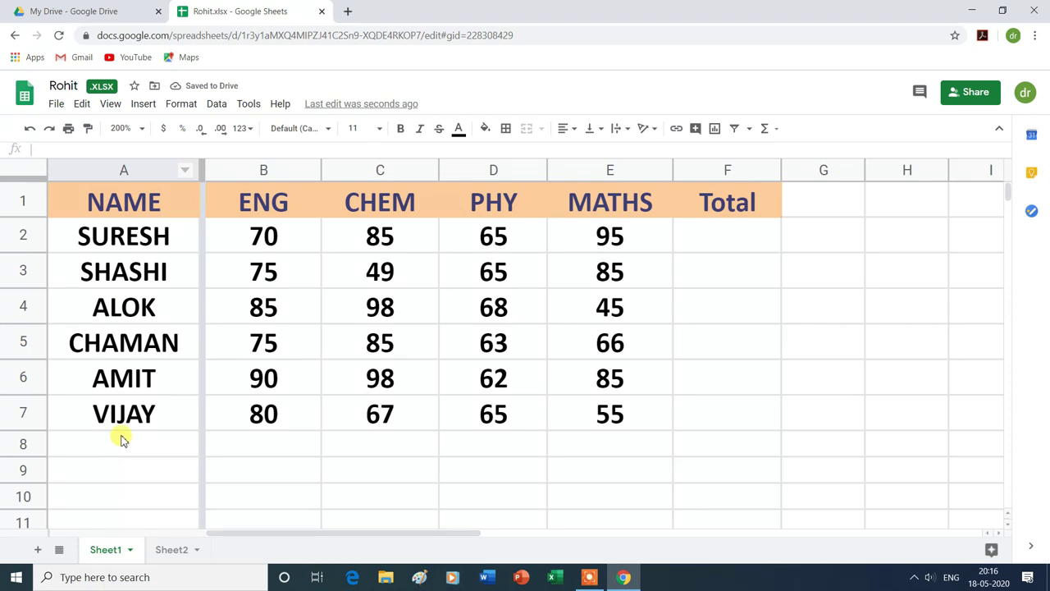
From cell I2, move right and back left to show column A staying fixed.
{"action": "left_click", "coordinate": [978, 240]}
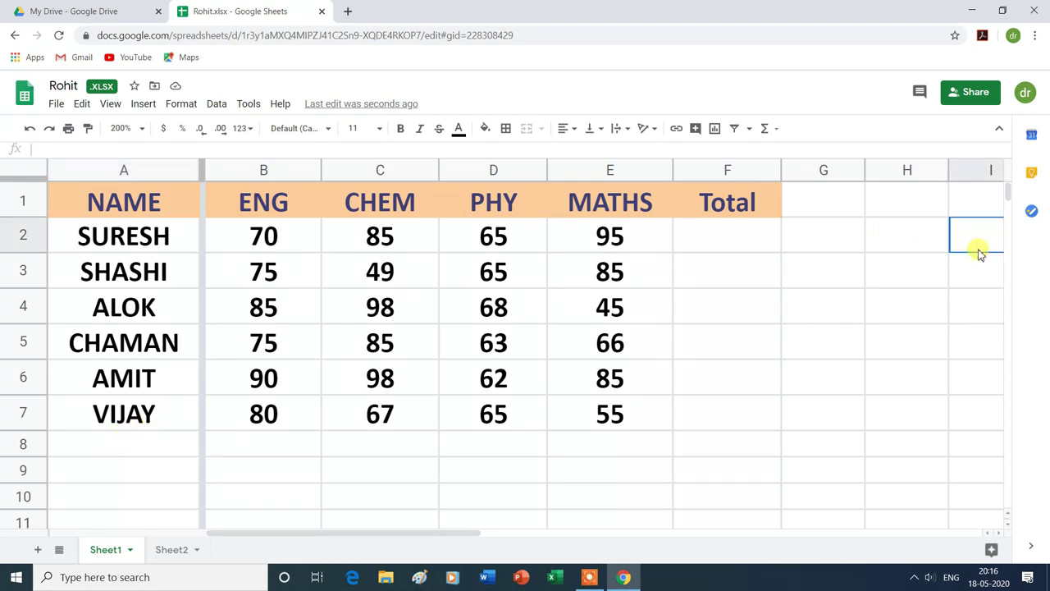
{"action": "key", "text": "Right"}
{"action": "key", "text": "Right"}
{"action": "key", "text": "Right"}
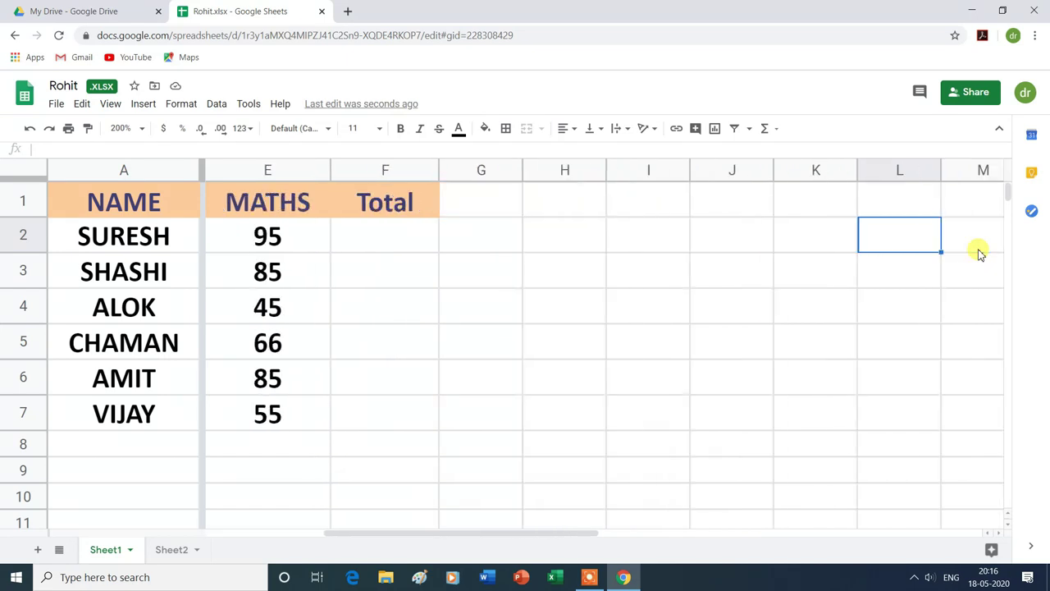
{"action": "key", "text": "Right"}
{"action": "key", "text": "Right"}
{"action": "key", "text": "Right"}
{"action": "key", "text": "Right"}
{"action": "key", "text": "Right"}
{"action": "key", "text": "Right"}
{"action": "key", "text": "Right"}
{"action": "key", "text": "Right"}
{"action": "key", "text": "Left"}
{"action": "key", "text": "Left"}
{"action": "key", "text": "Left"}
{"action": "key", "text": "Left"}
{"action": "key", "text": "Left"}
{"action": "key", "text": "Left"}
{"action": "key", "text": "Left"}
{"action": "key", "text": "Left"}
{"action": "key", "text": "Left"}
{"action": "key", "text": "Left"}
{"action": "key", "text": "Left"}
{"action": "key", "text": "Left"}
{"action": "key", "text": "Left"}
{"action": "key", "text": "Left"}
{"action": "key", "text": "Left"}
{"action": "key", "text": "Left"}
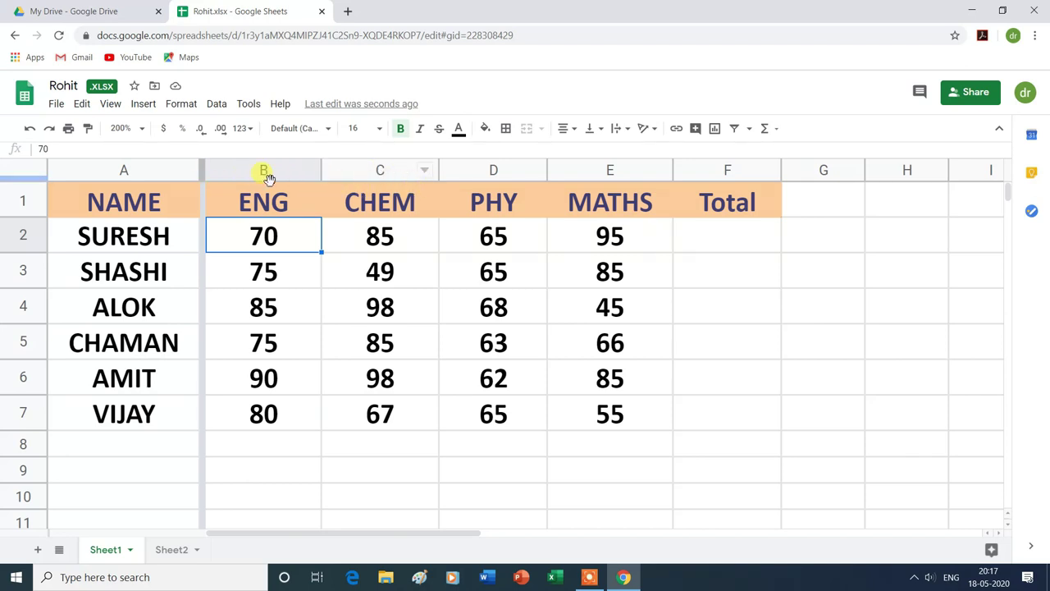
Widen the frozen columns to A through C and test it by moving right from H2.
{"action": "left_click_drag", "start_coordinate": [204, 172], "coordinate": [433, 176]}
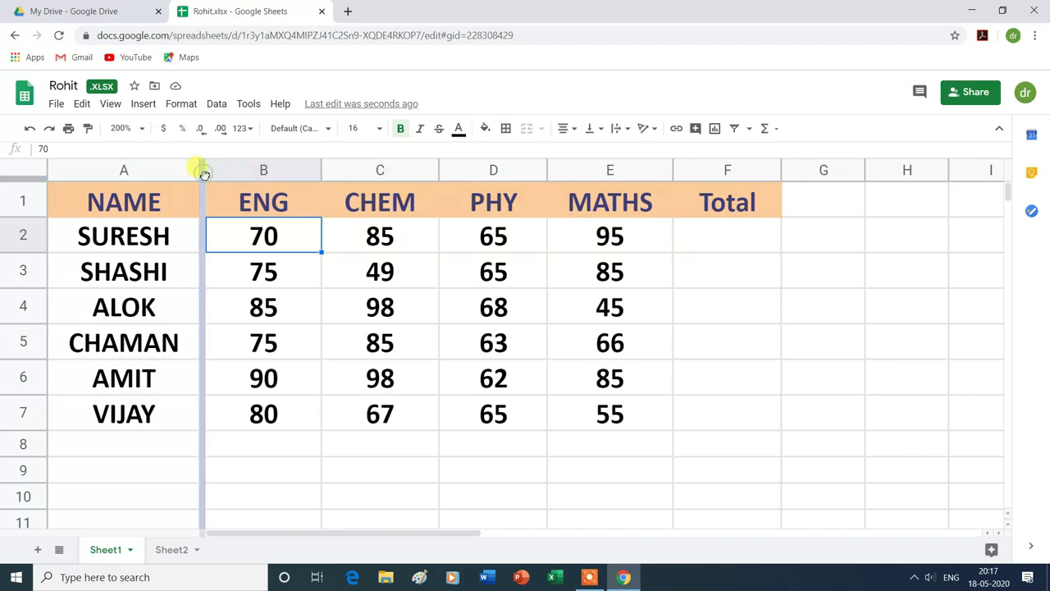
{"action": "left_click_drag", "start_coordinate": [432, 176], "coordinate": [441, 175]}
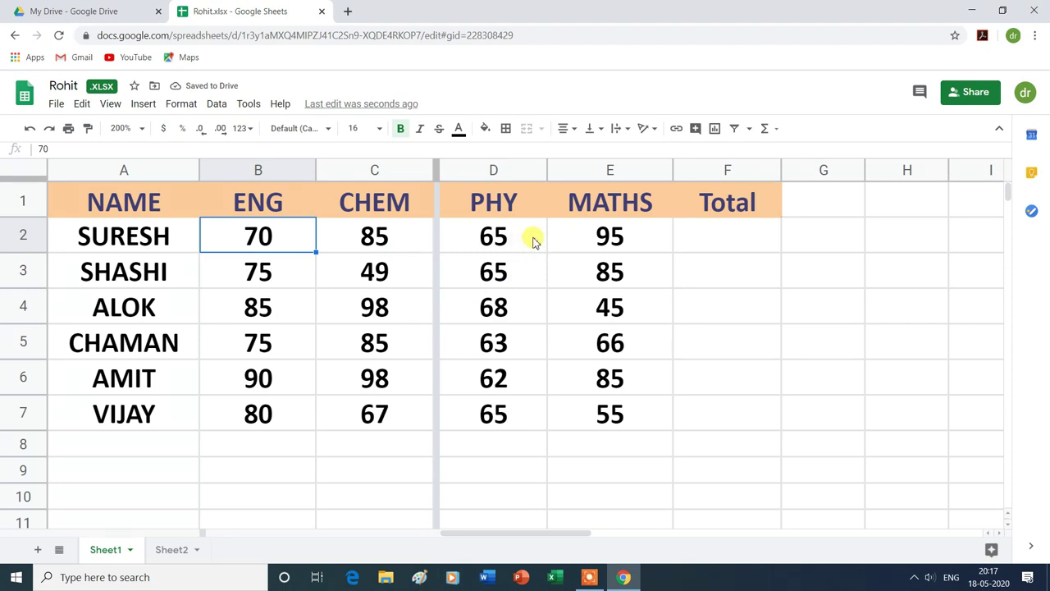
{"action": "left_click", "coordinate": [900, 236]}
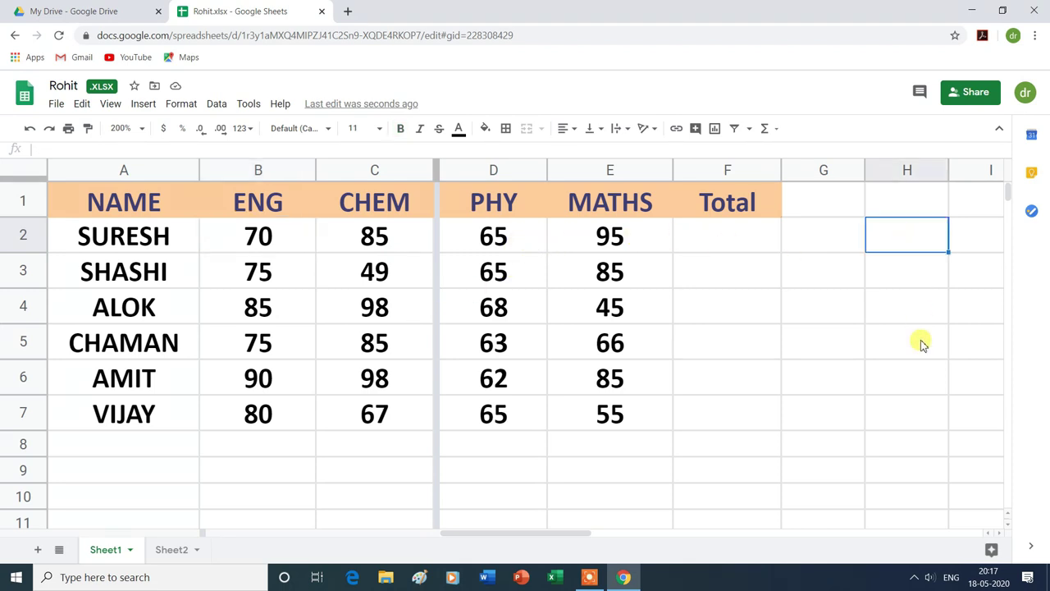
{"action": "key", "text": "Right"}
{"action": "key", "text": "Right"}
{"action": "key", "text": "Right"}
{"action": "key", "text": "Right"}
{"action": "key", "text": "Right"}
{"action": "key", "text": "Right"}
{"action": "key", "text": "Right"}
{"action": "key", "text": "Right"}
{"action": "key", "text": "Right"}
{"action": "key", "text": "Right"}
{"action": "key", "text": "Right"}
{"action": "key", "text": "Right"}
{"action": "key", "text": "Home"}
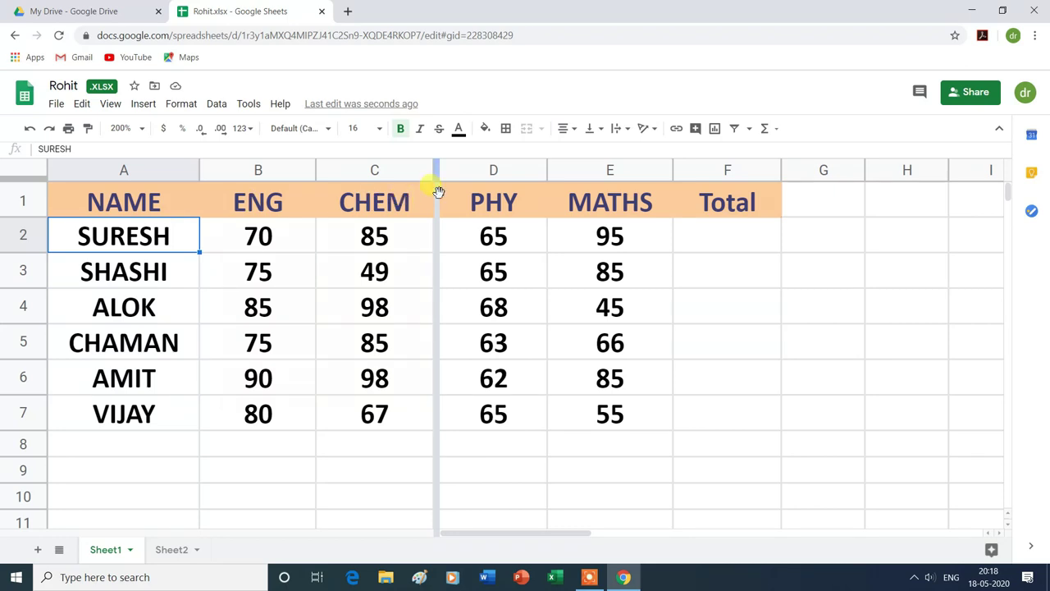
Drag the freeze bar back to the far left so no columns are frozen.
{"action": "left_click_drag", "start_coordinate": [439, 175], "coordinate": [46, 197]}
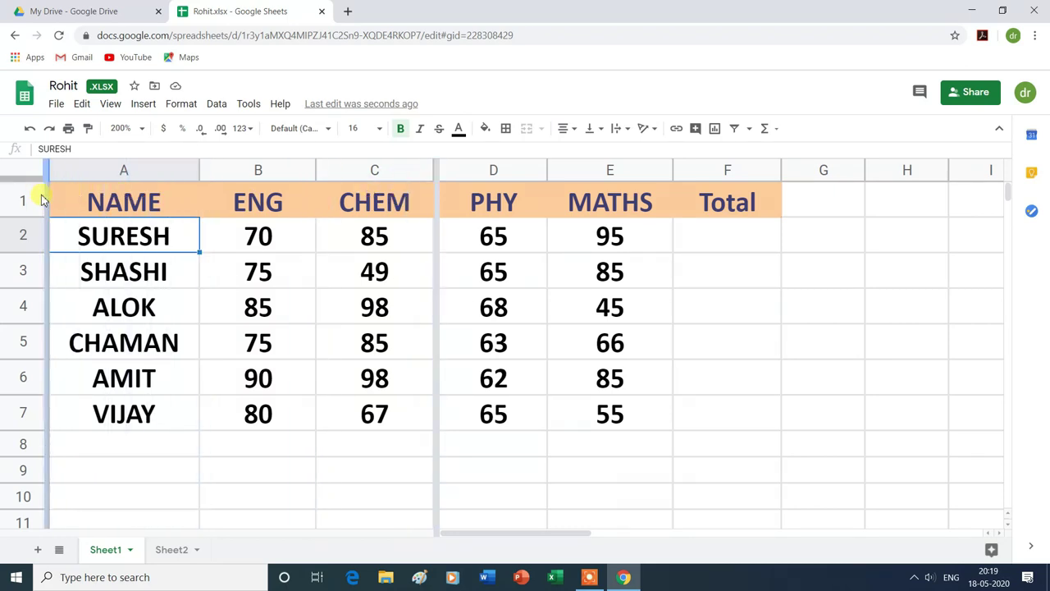
{"action": "left_click_drag", "start_coordinate": [45, 197], "coordinate": [45, 197]}
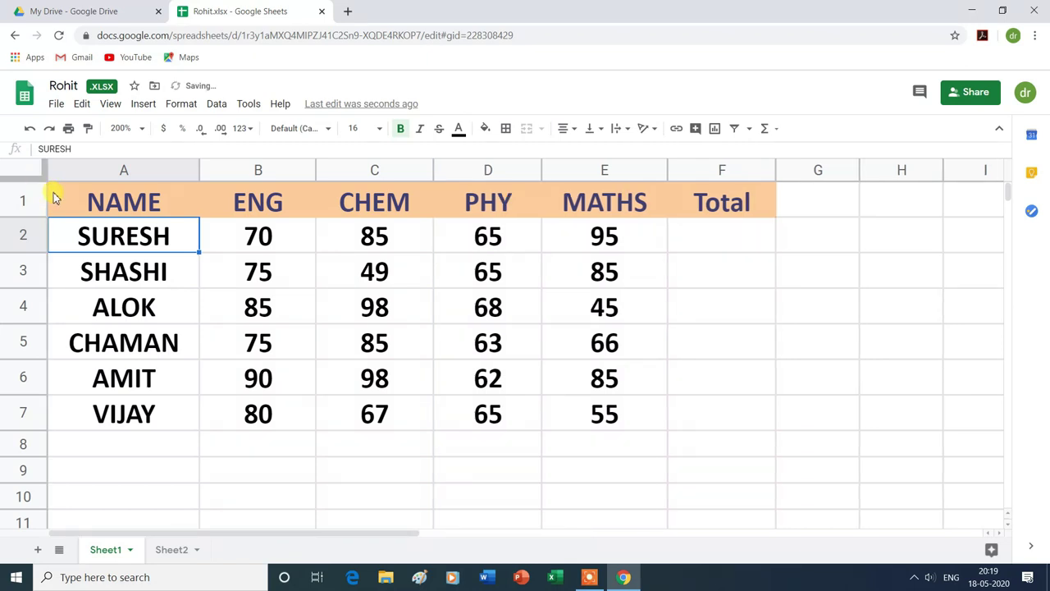
{"action": "left_click", "coordinate": [111, 105]}
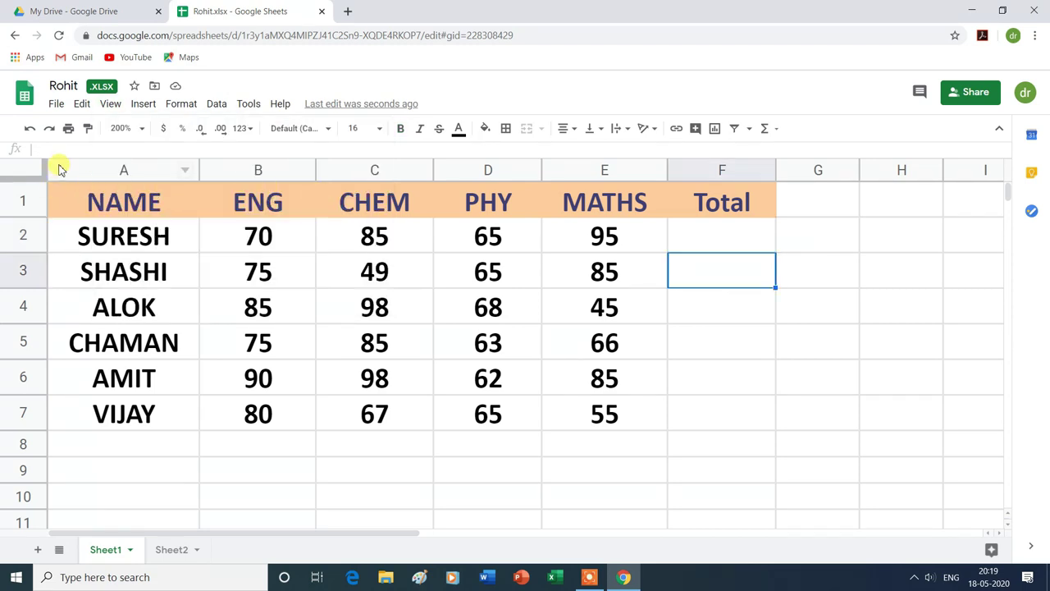
Hide Sheet2 from its tab menu, then unhide it from the All Sheets list.
{"action": "key", "text": "Down"}
{"action": "key", "text": "Down"}
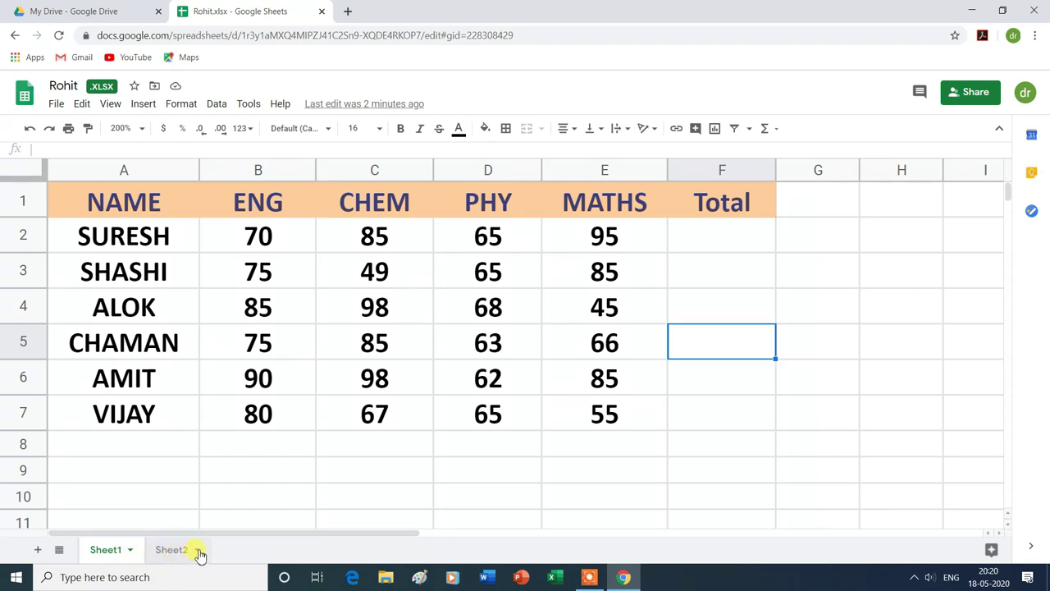
{"action": "left_click", "coordinate": [198, 549]}
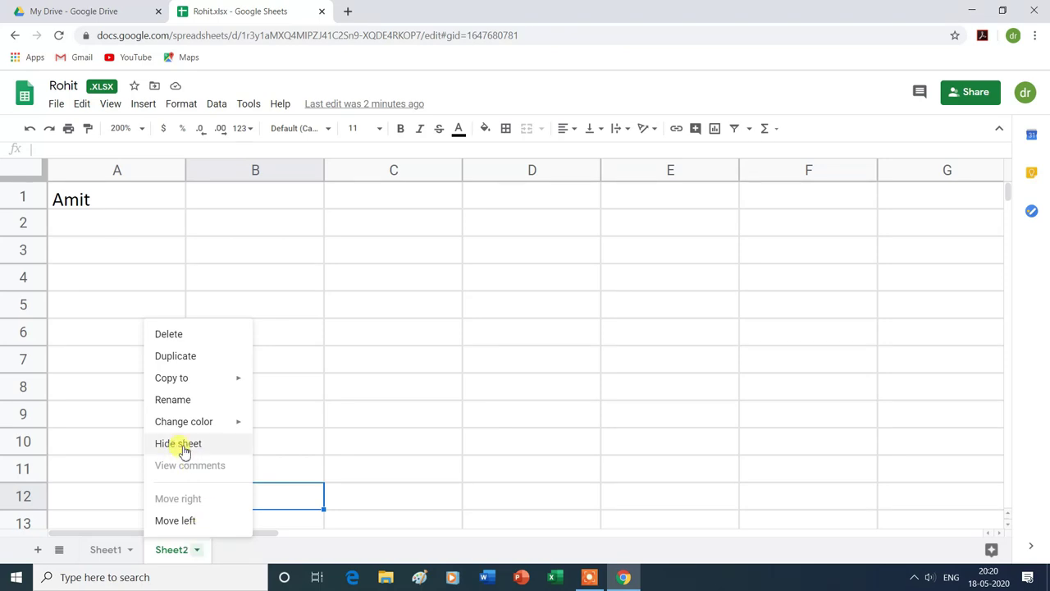
{"action": "left_click", "coordinate": [184, 447]}
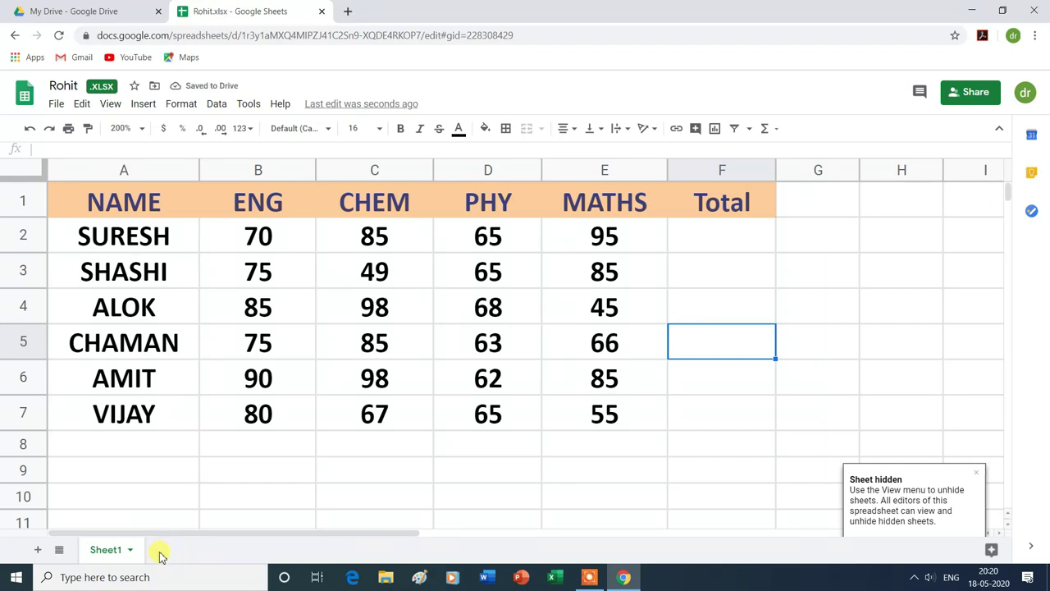
{"action": "left_click", "coordinate": [60, 551]}
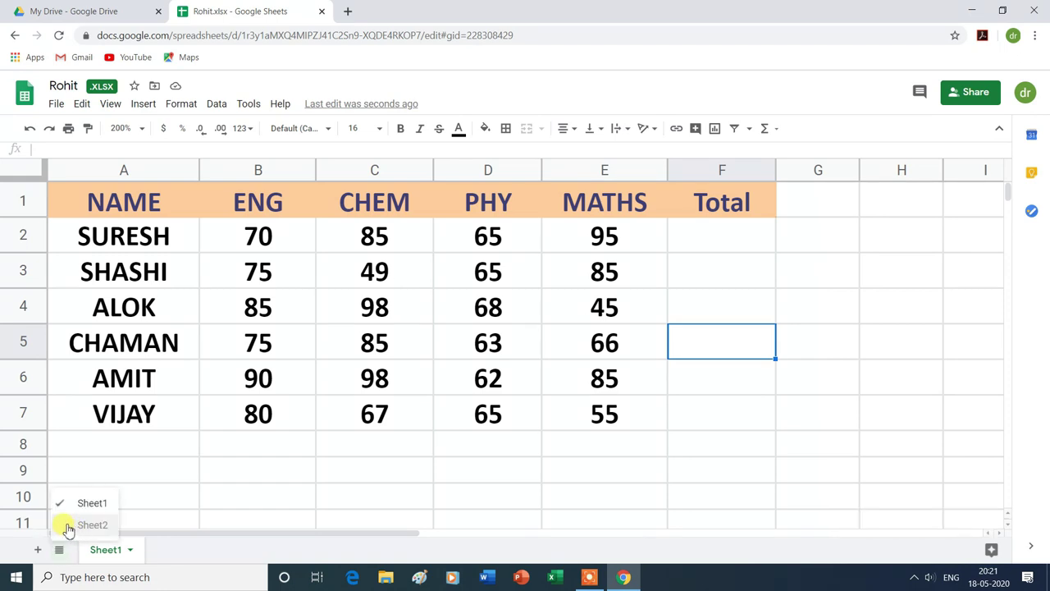
{"action": "left_click", "coordinate": [69, 526]}
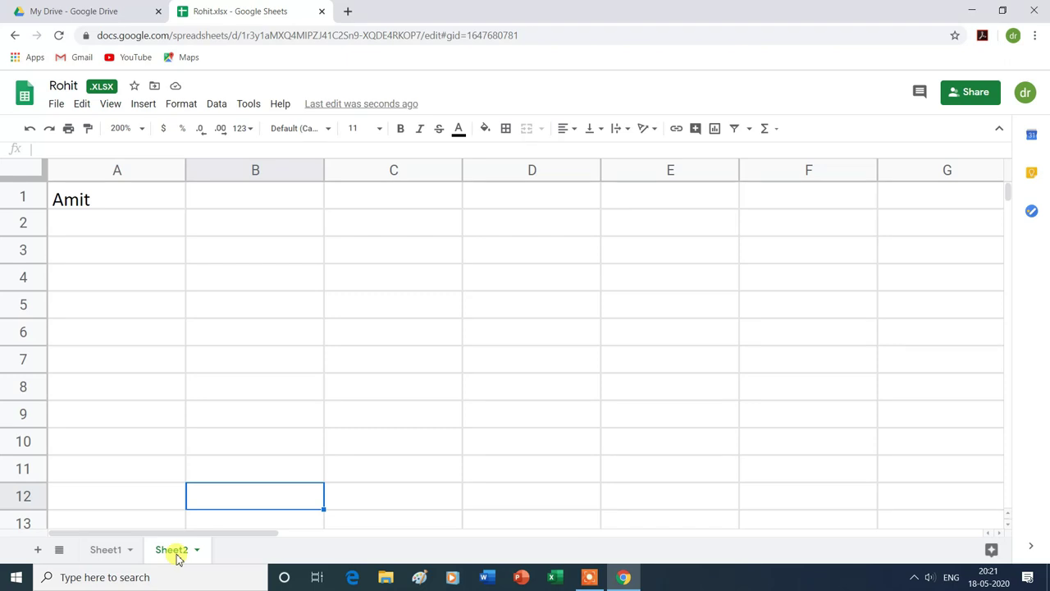
Rename the Sheet2 tab to 'rt'.
{"action": "right_click", "coordinate": [176, 554]}
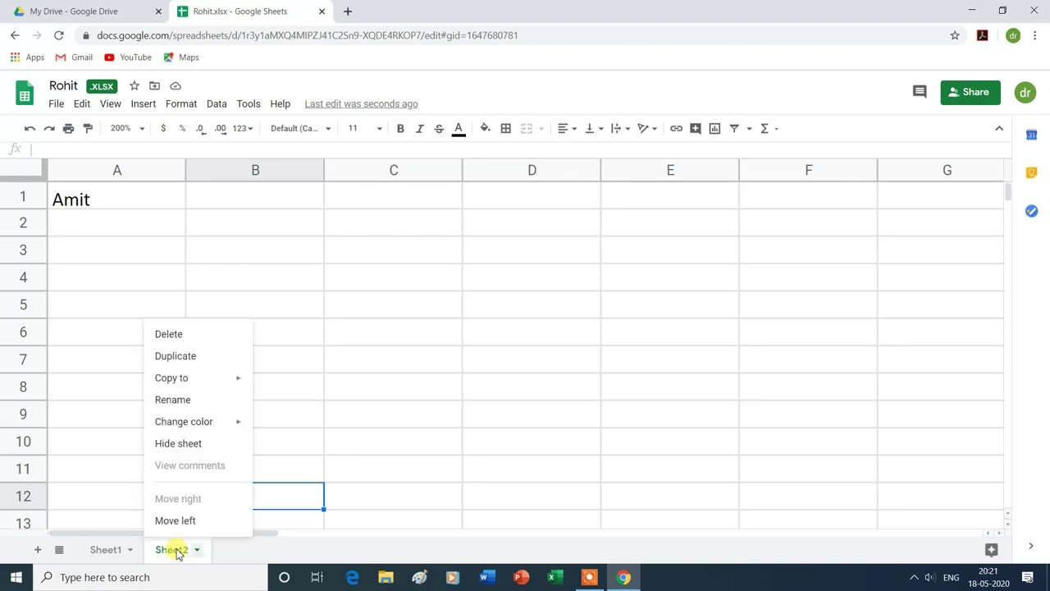
{"action": "left_click", "coordinate": [182, 406]}
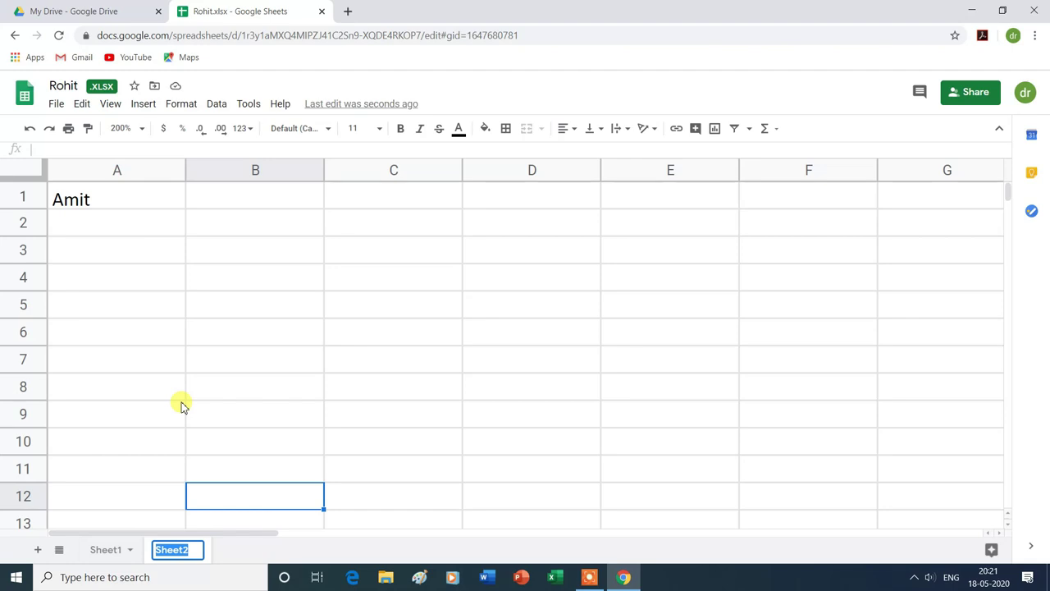
{"action": "type", "text": "rt"}
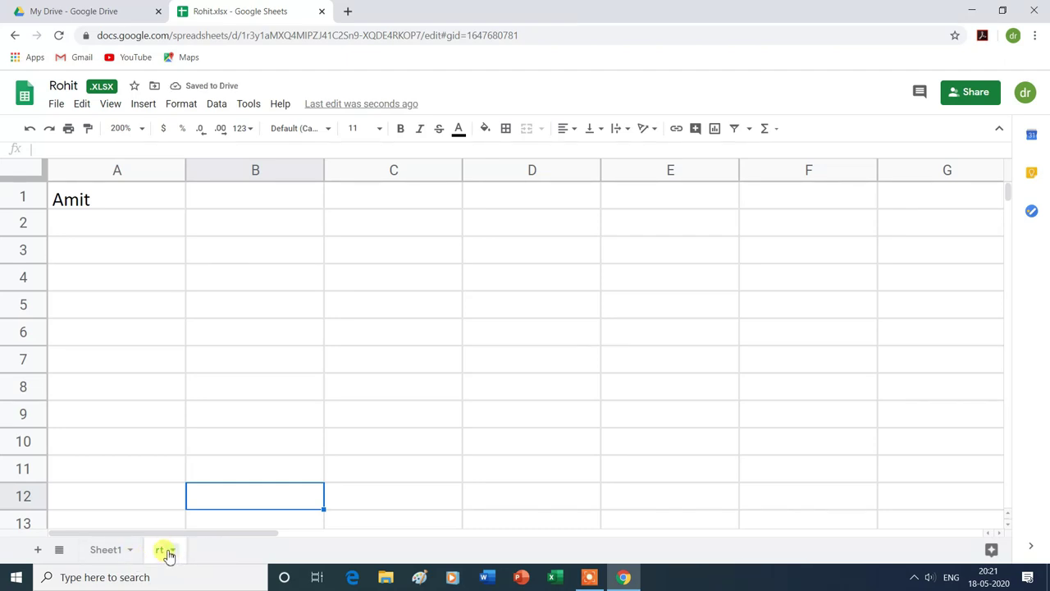
Colour the rt tab blue and switch to Sheet1 to view the coloured tab.
{"action": "right_click", "coordinate": [168, 554]}
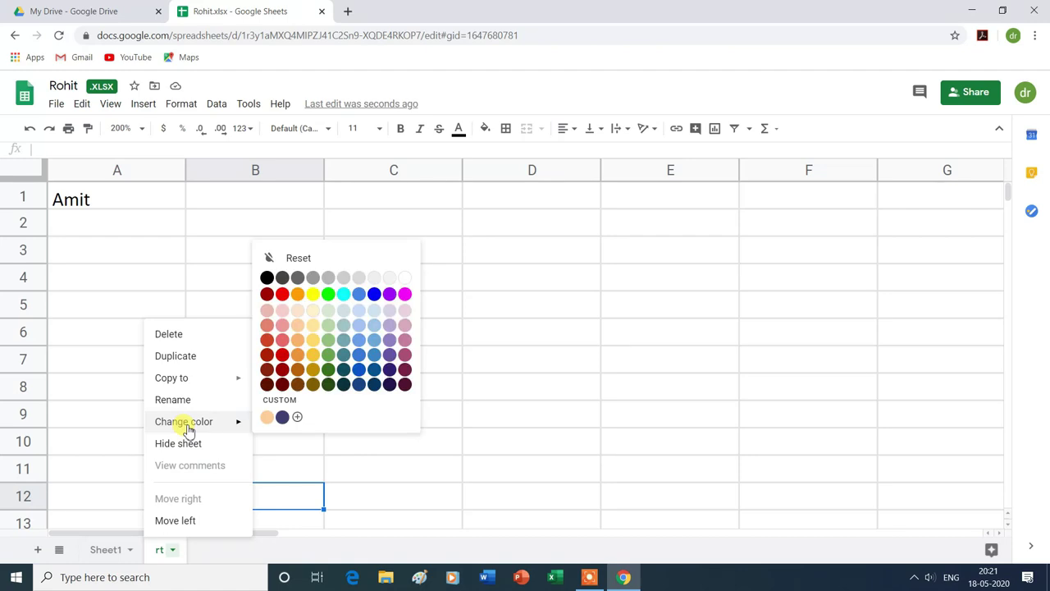
{"action": "left_click", "coordinate": [376, 298]}
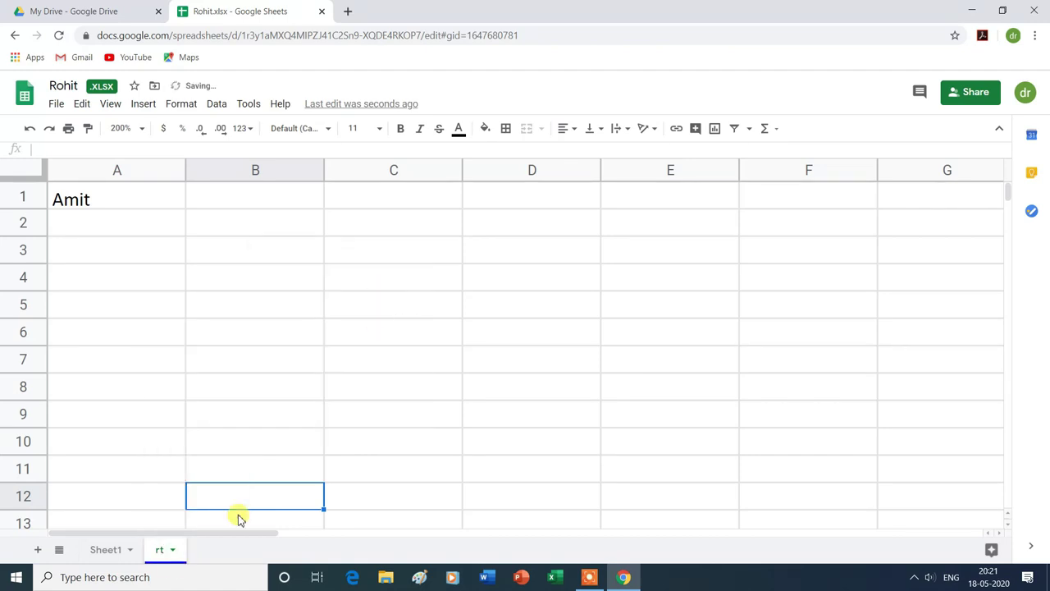
{"action": "left_click", "coordinate": [124, 551]}
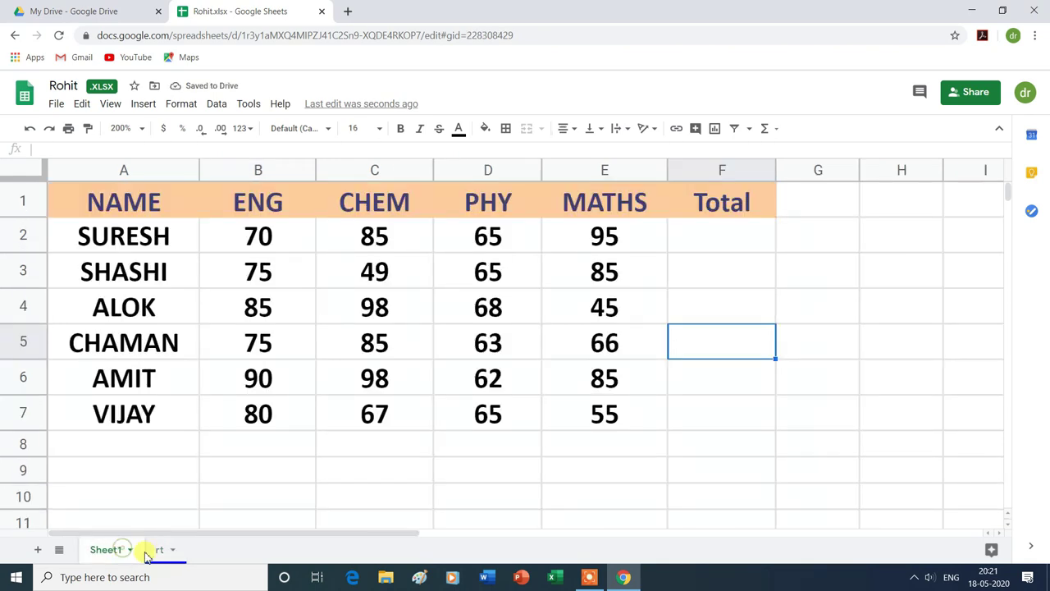
{"action": "left_click", "coordinate": [165, 551]}
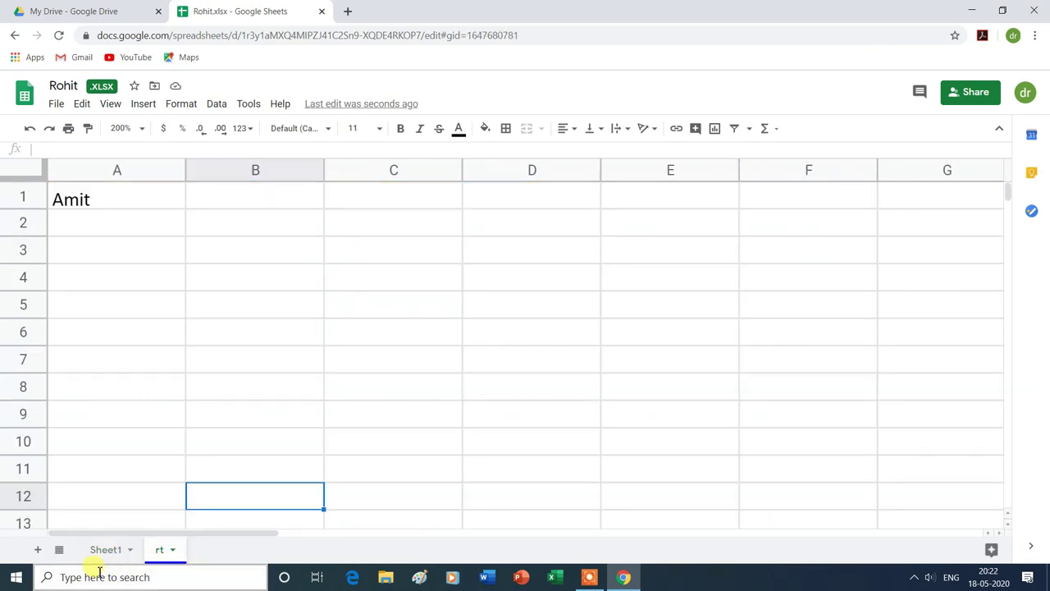
{"action": "left_click", "coordinate": [112, 551]}
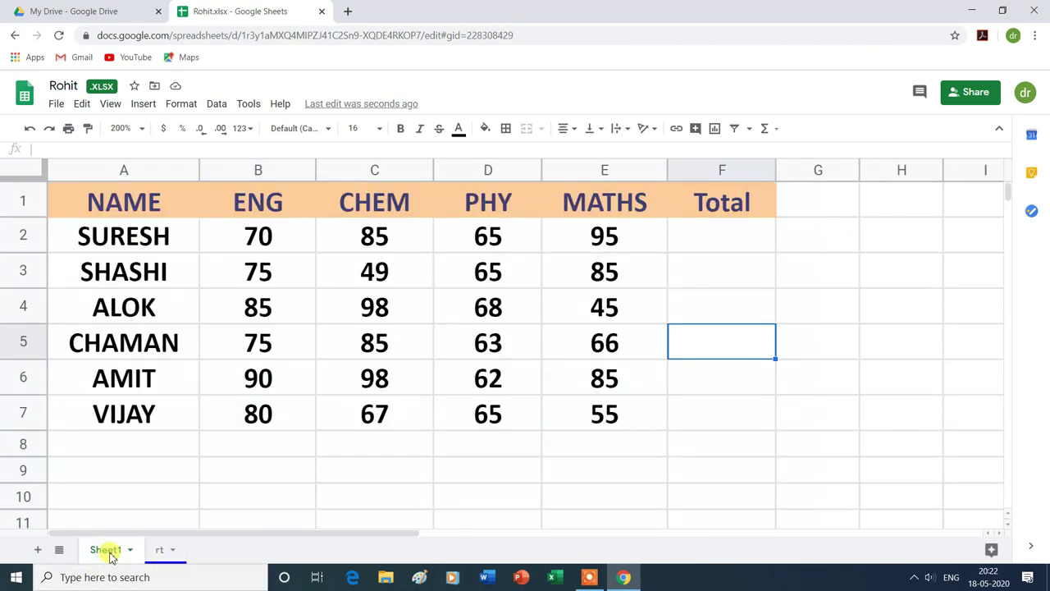